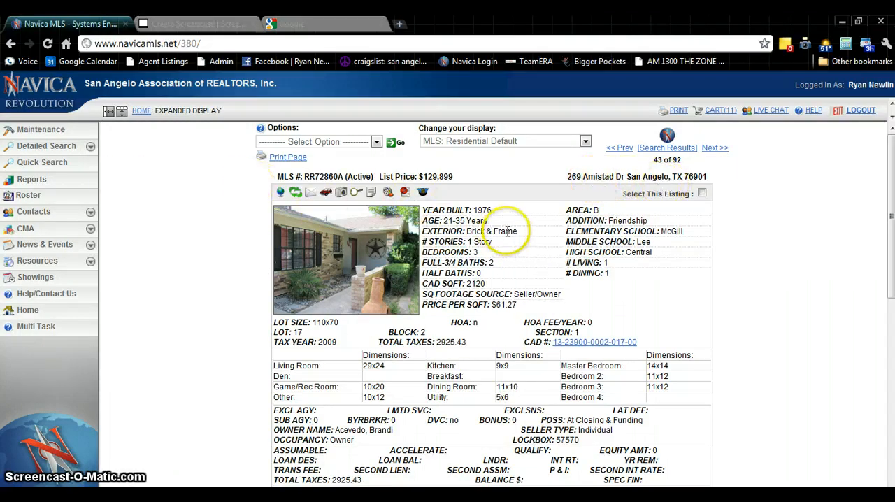
scroll(564, 271, down, 2)
scroll(559, 269, down, 2)
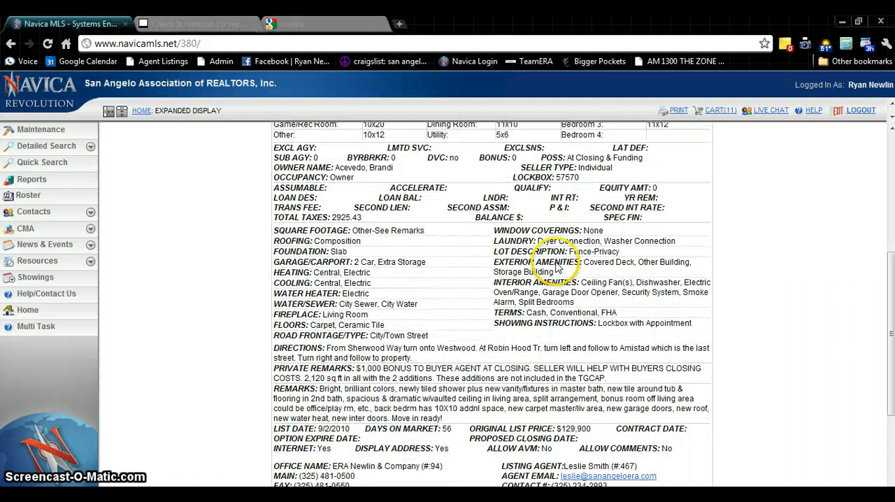
scroll(556, 263, up, 4)
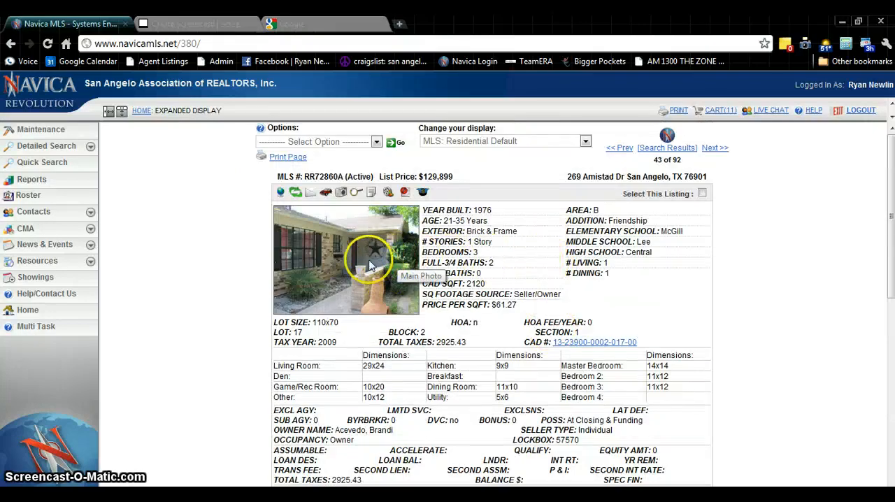
Switch to the Google browser tab and load homezonemedia.com there
click(300, 27)
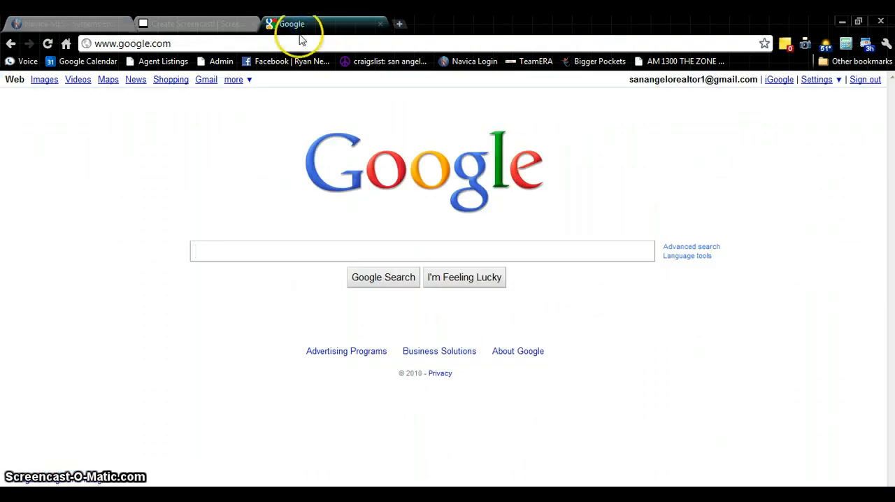
click(267, 44)
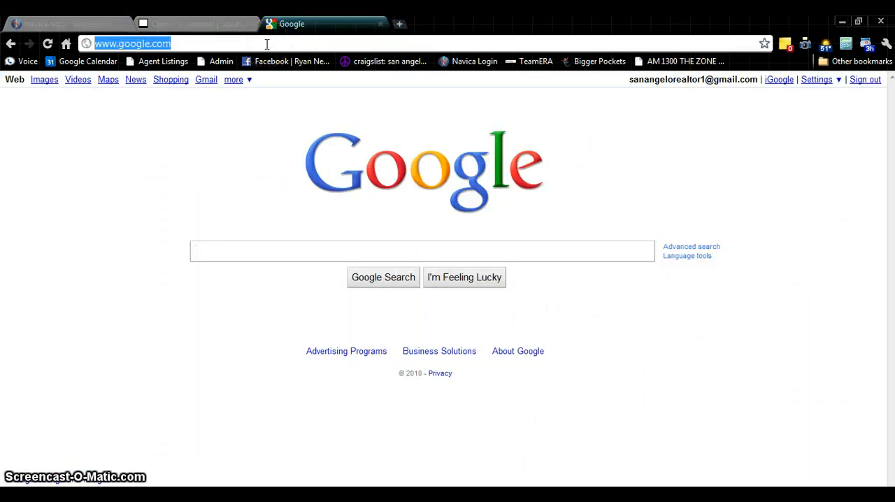
text(homezone)
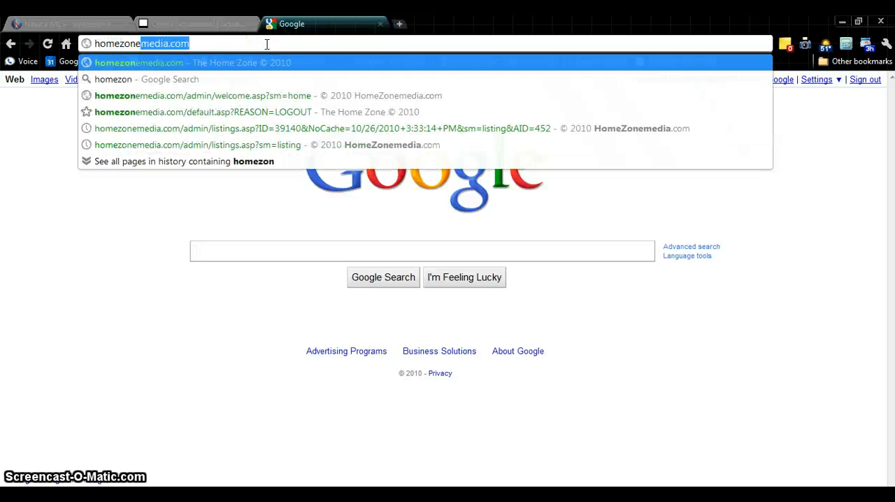
text(media)
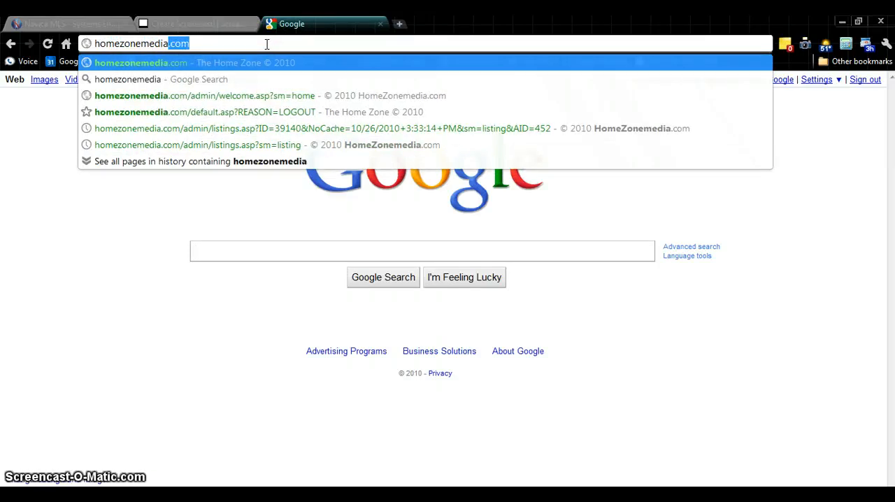
text(.com)
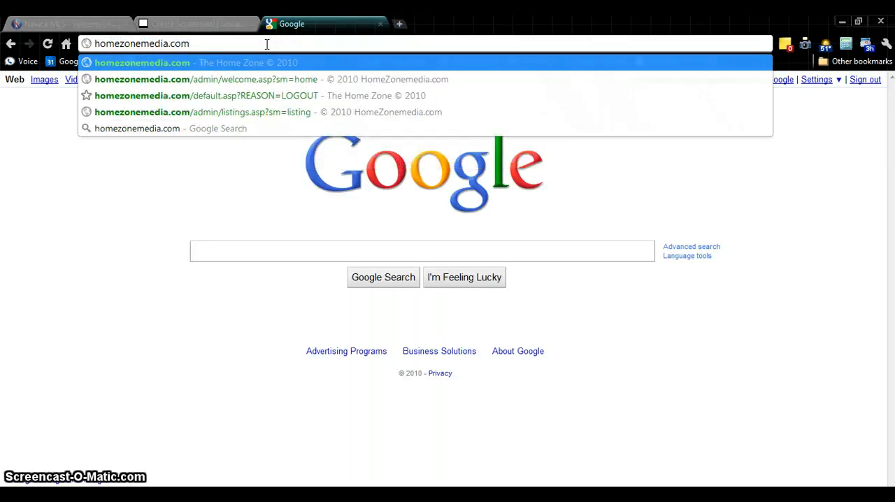
key(Return)
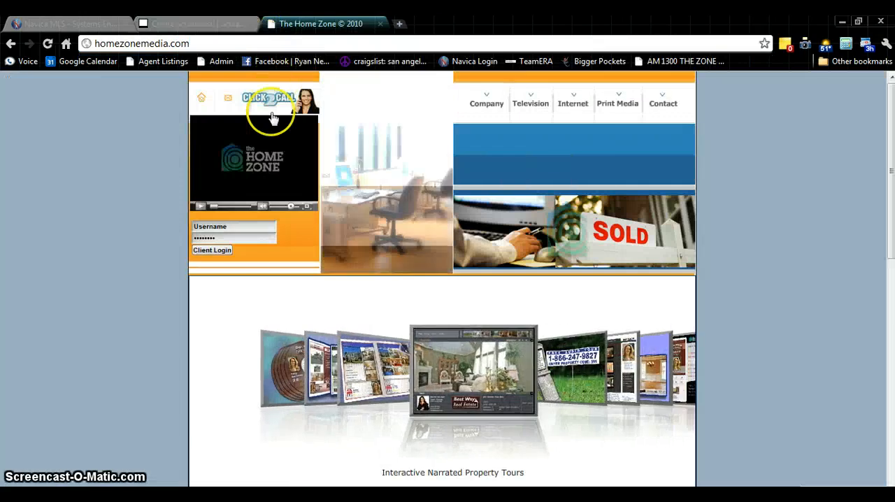
Log in to the client area with the agent's username and account password
click(235, 226)
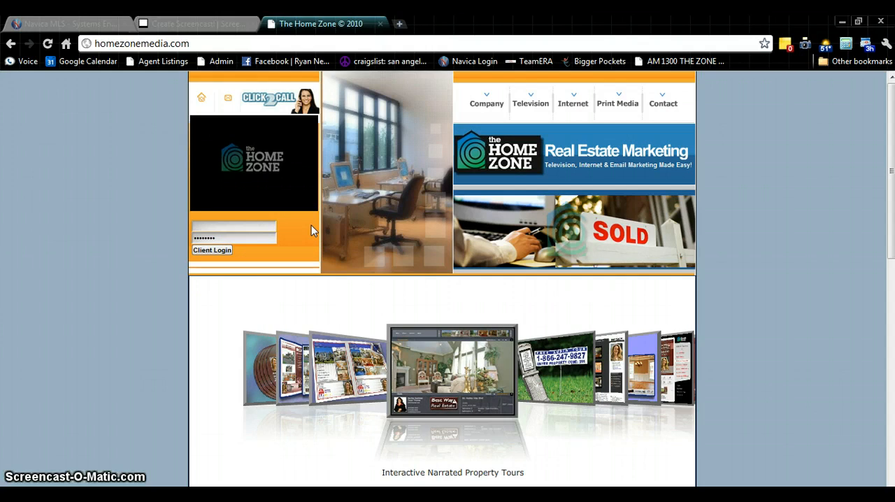
click(419, 221)
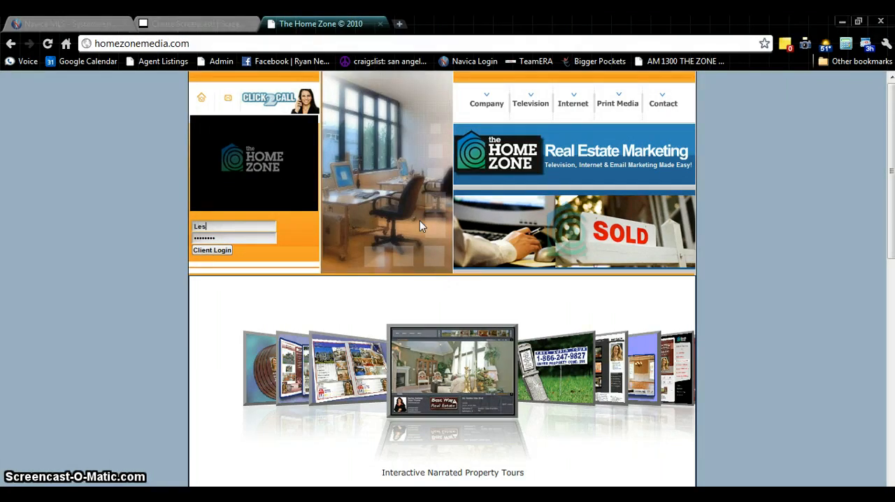
text(e)
text(E25)
text(•••)
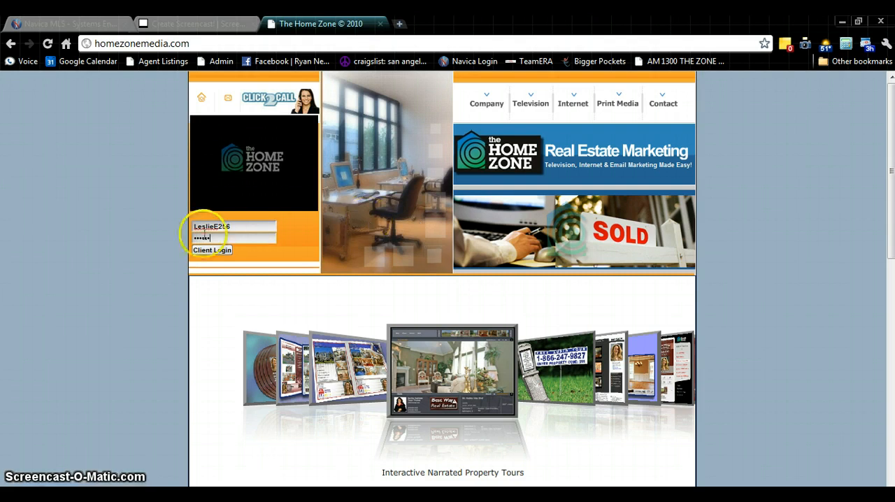
click(211, 250)
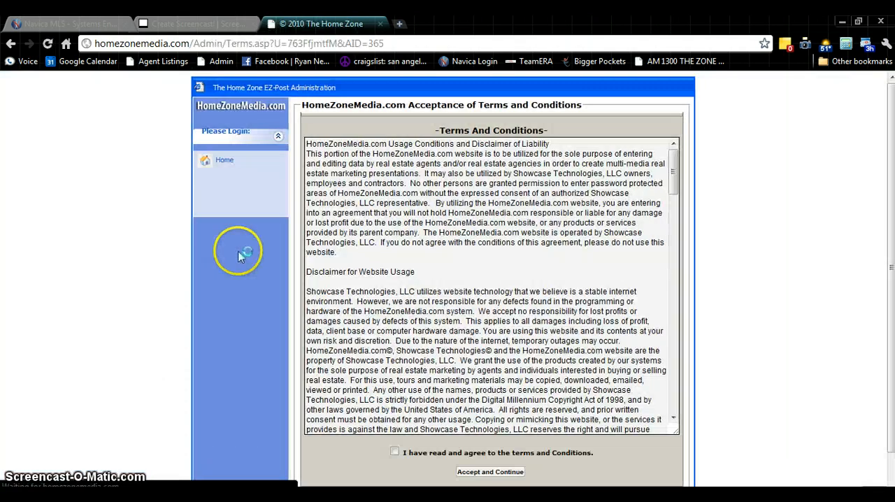
Agree to the HomeZoneMedia.com terms and conditions and accept them to continue
scroll(448, 256, down, 4)
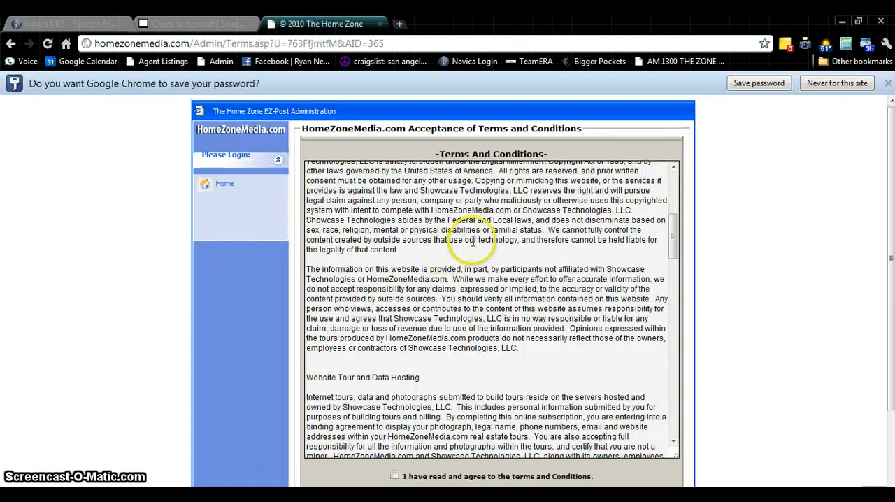
scroll(533, 255, down, 5)
scroll(510, 336, down, 8)
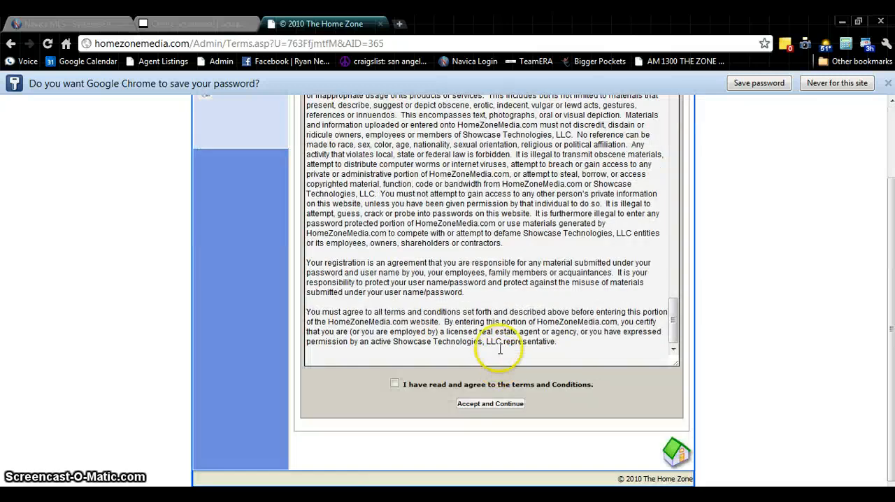
scroll(409, 440, down, 1)
click(395, 384)
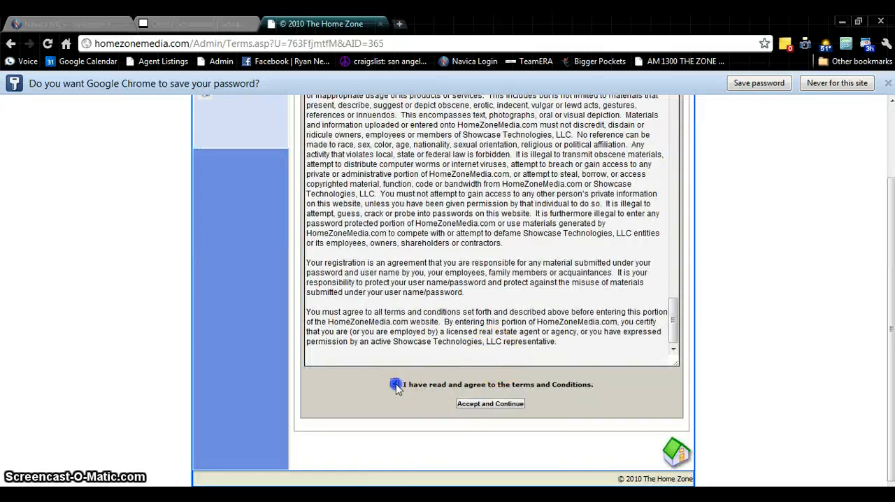
click(490, 403)
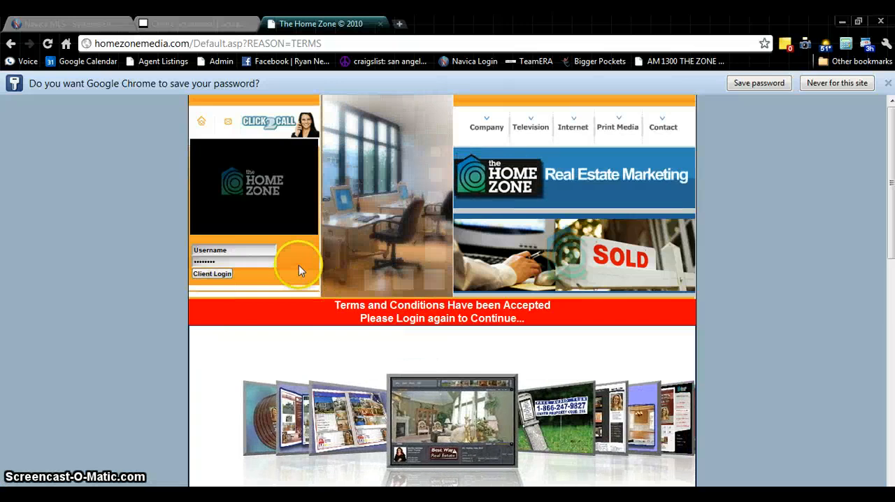
Log in again after accepting the terms, entering the agent's username and account password
click(228, 252)
text(L)
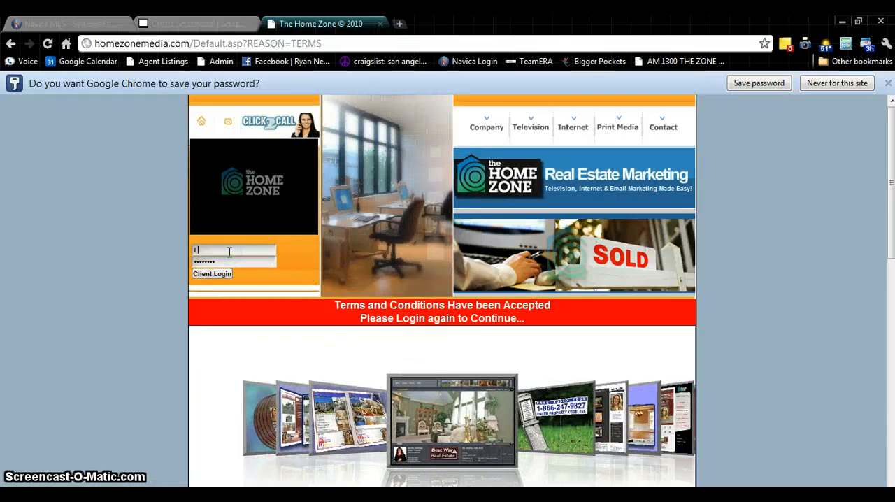
text(eslieE)
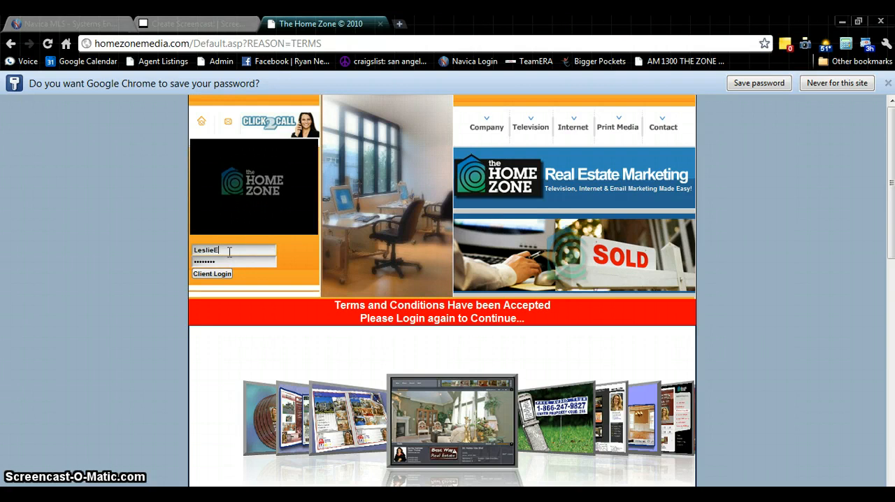
text(6)
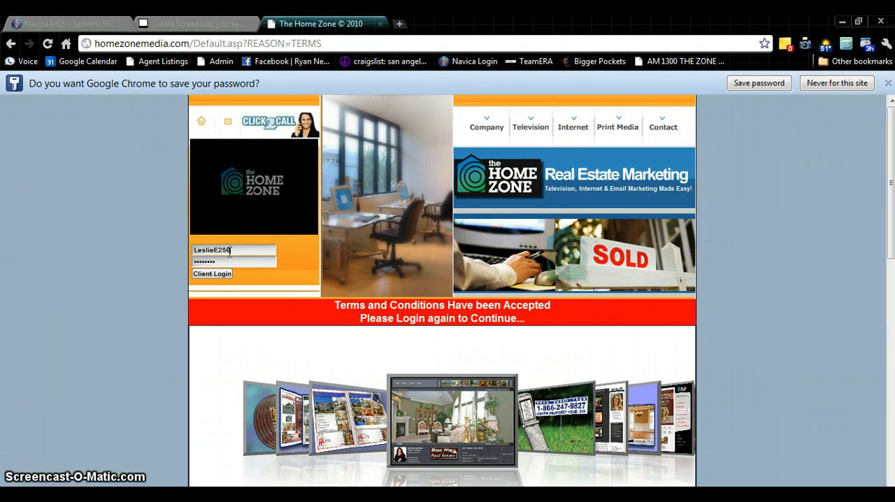
key(Tab)
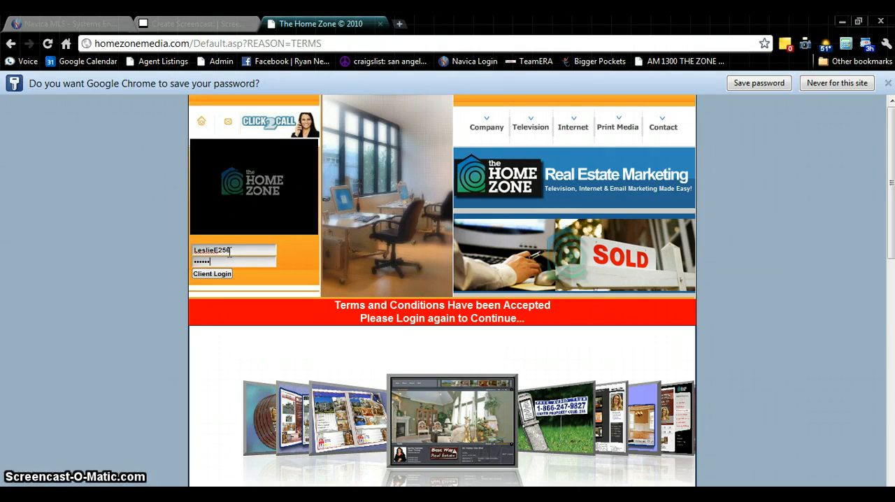
click(212, 273)
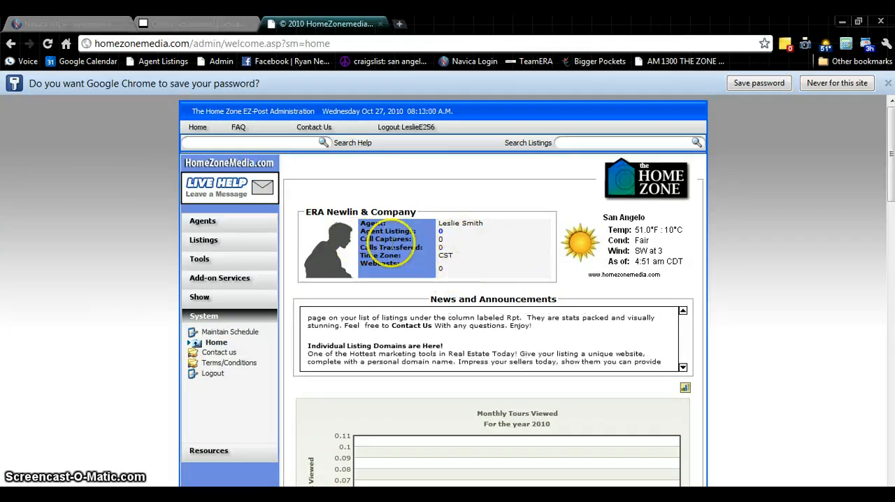
Go to the Maintain Listings page of the EZ-Post administration
scroll(491, 248, down, 3)
scroll(492, 250, down, 1)
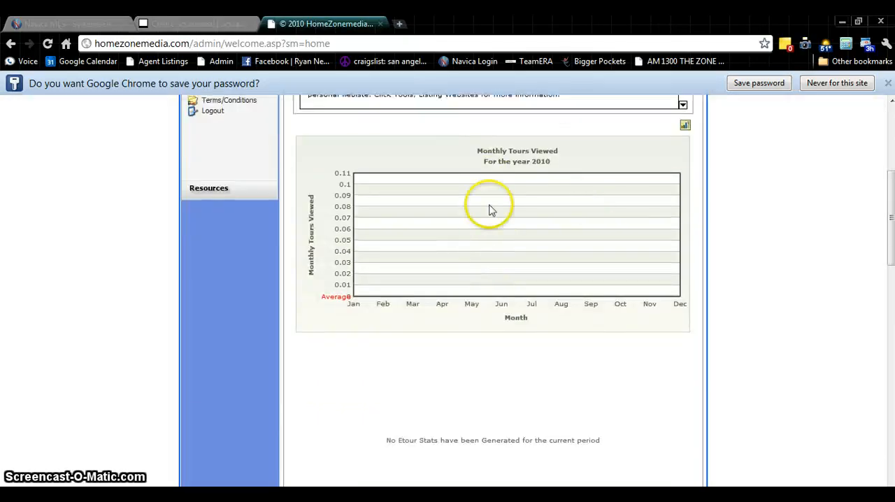
scroll(535, 196, up, 4)
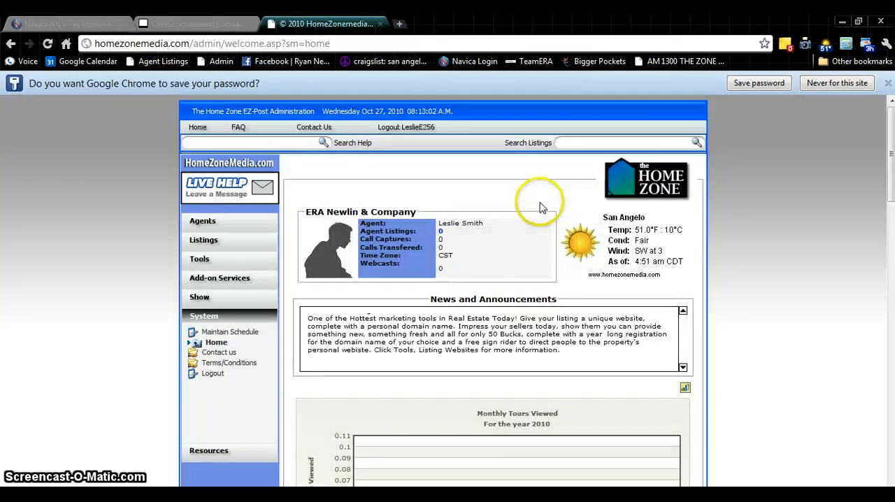
click(204, 240)
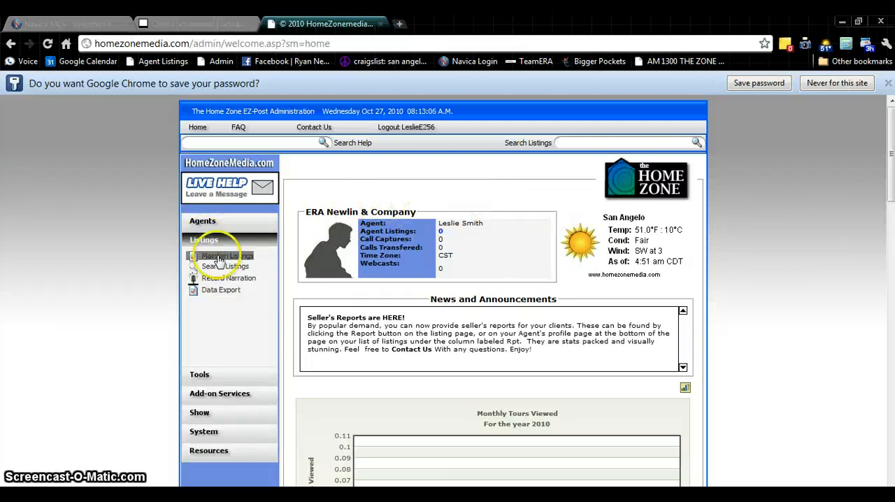
click(227, 257)
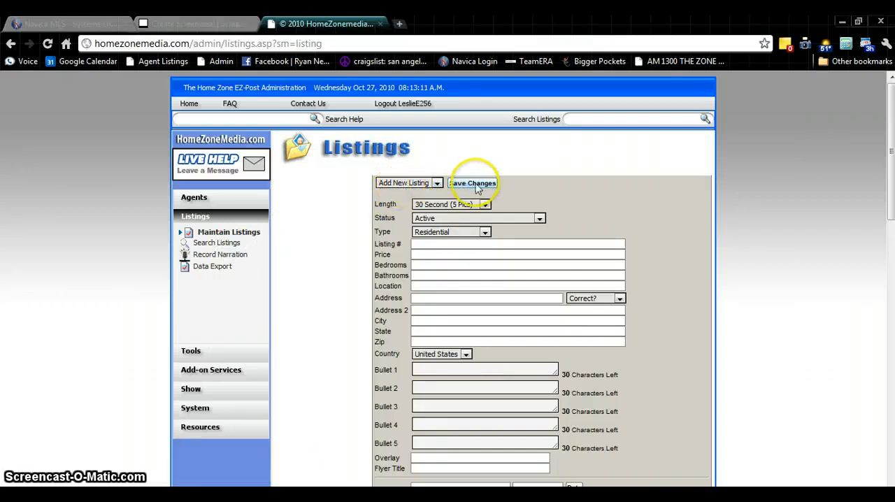
Keep Add New Listing selected and set the tour length to 60 Second (10 Pics)
click(422, 185)
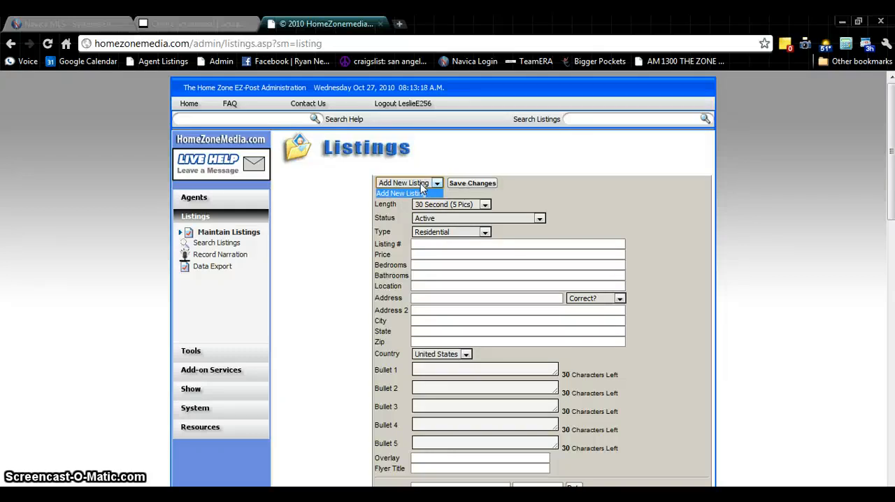
click(421, 186)
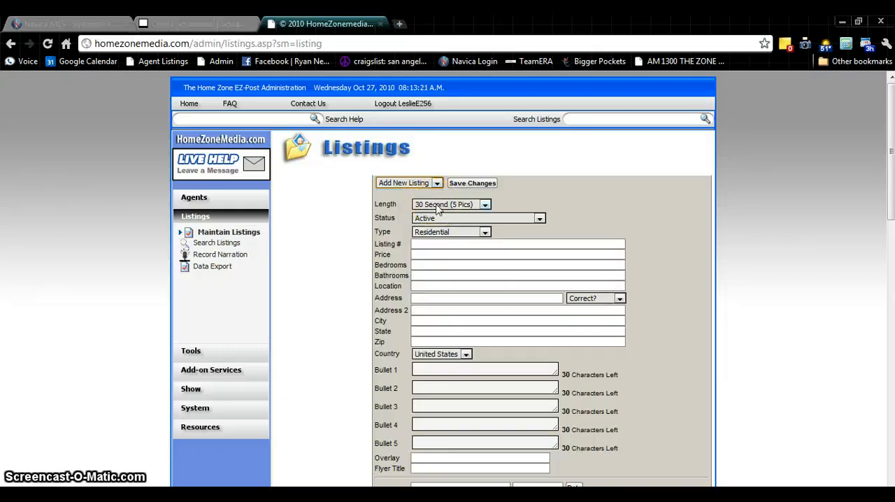
click(440, 205)
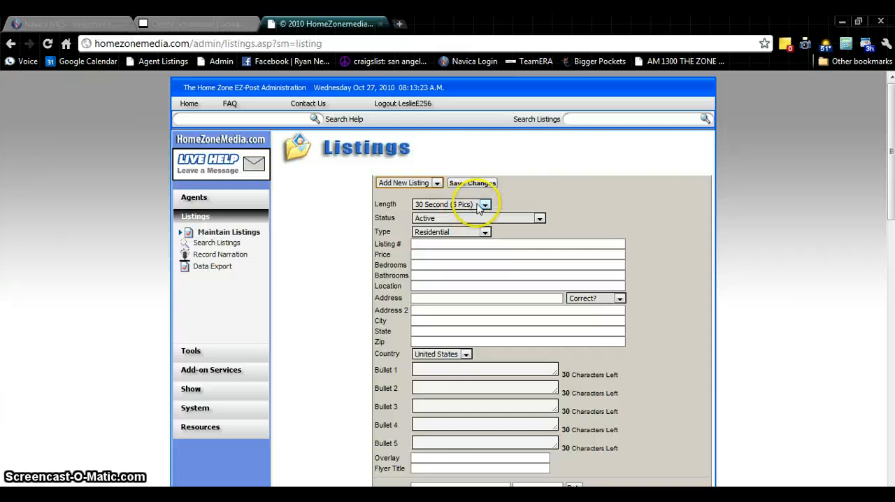
click(509, 207)
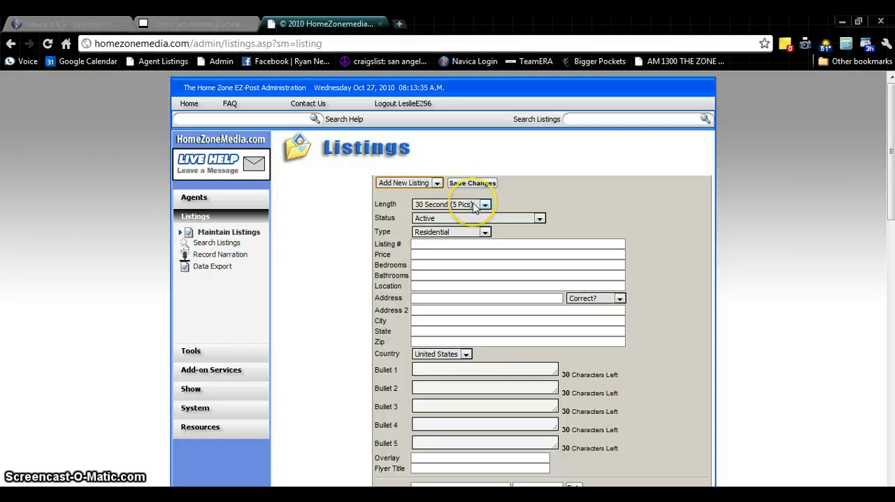
click(475, 204)
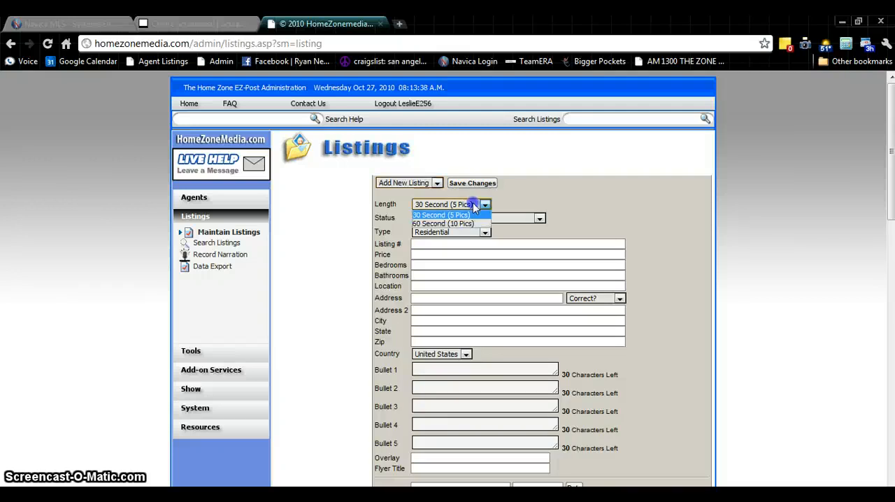
click(468, 222)
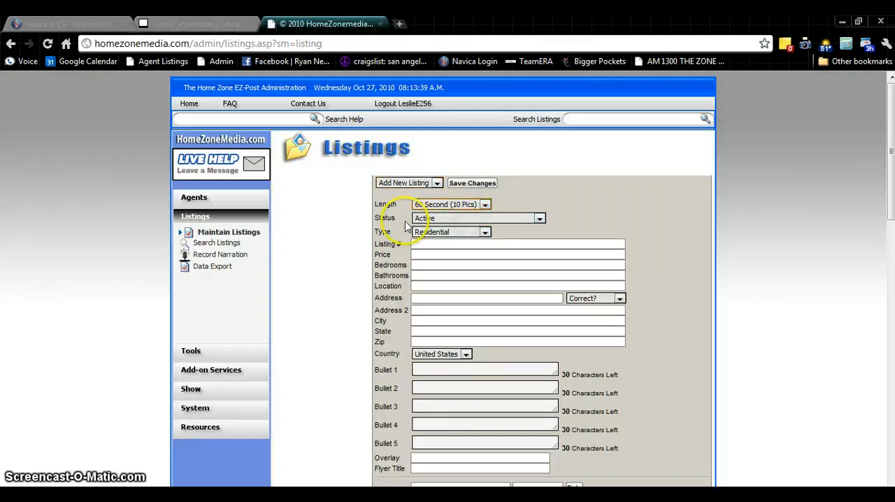
Look up the property's MLS number in the Navica MLS tab and enter 72860 as the new listing's number
click(447, 245)
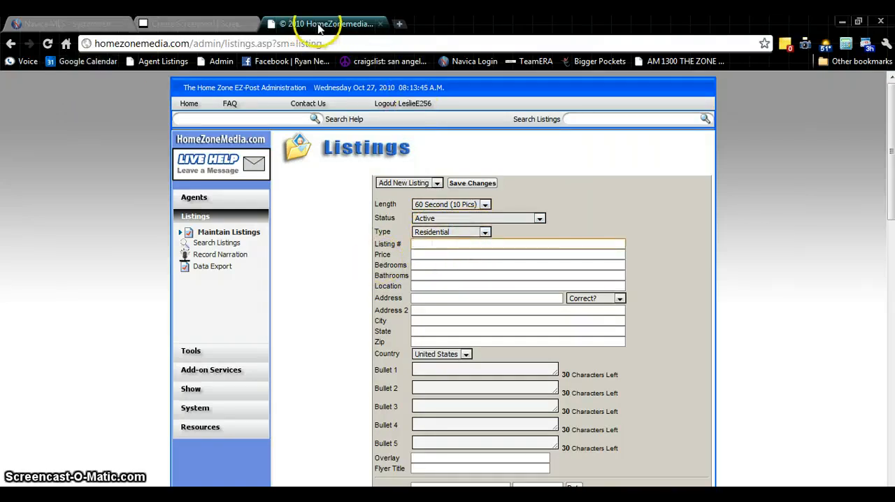
click(92, 24)
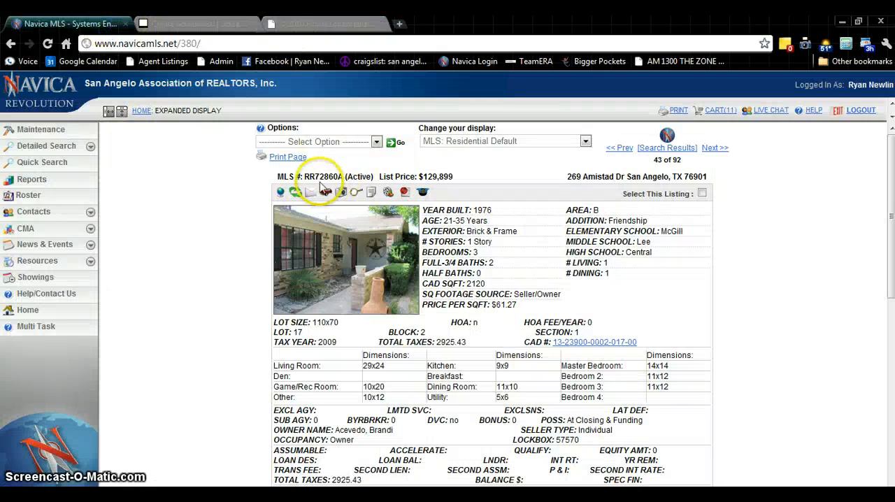
click(307, 23)
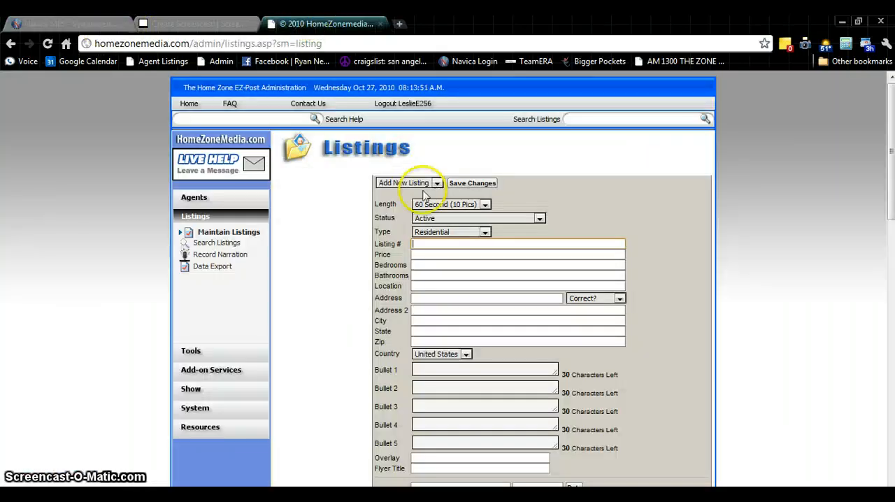
text(72860)
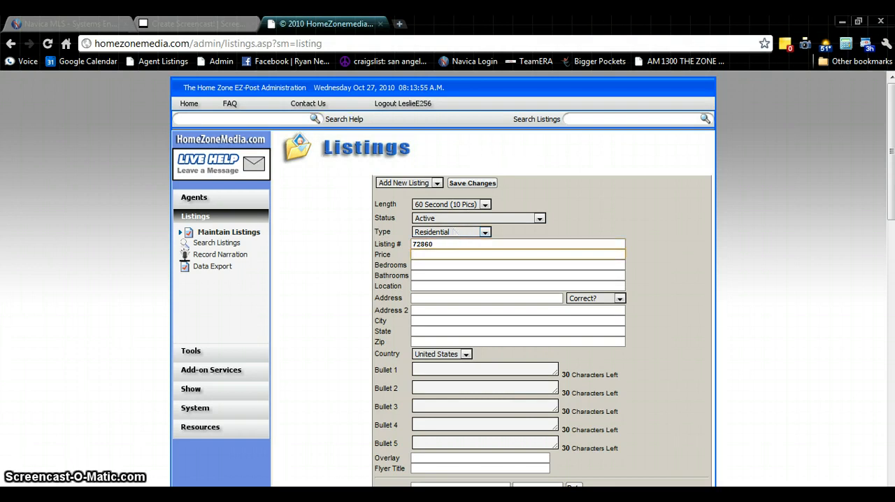
Look up the property's list price in the Navica MLS tab and enter 129899 as the new listing's price
click(43, 25)
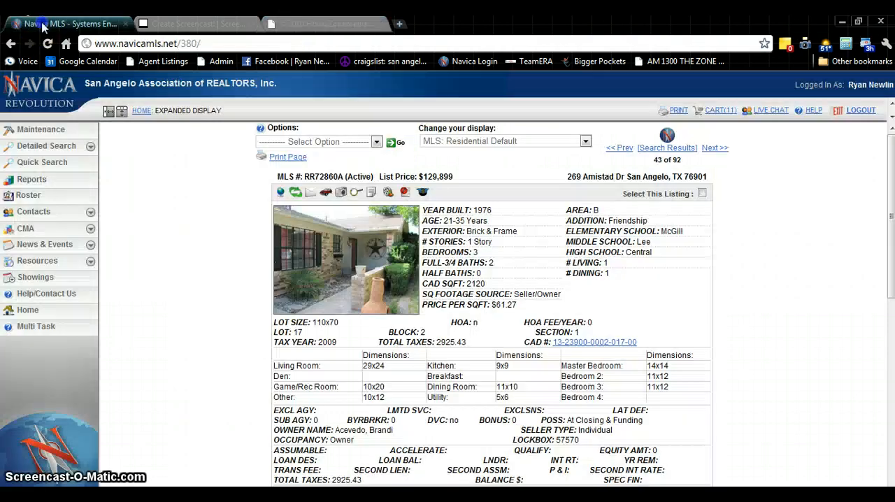
click(319, 25)
key(Tab)
text(129)
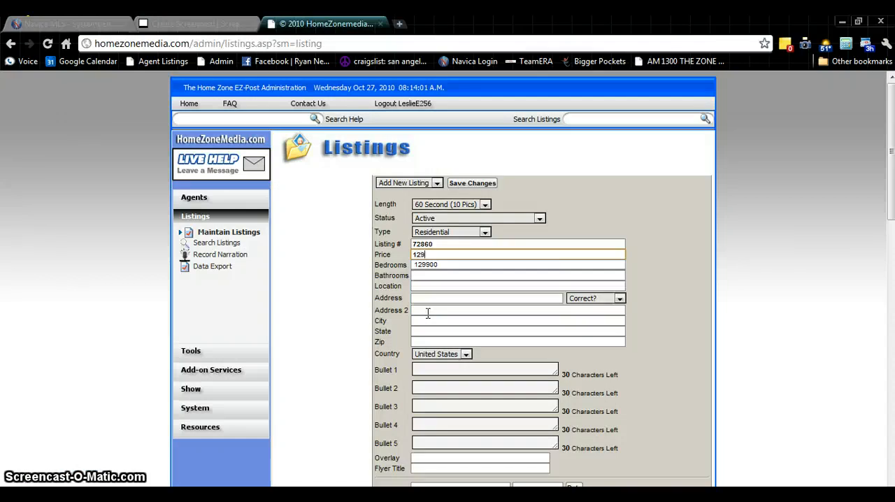
text(899)
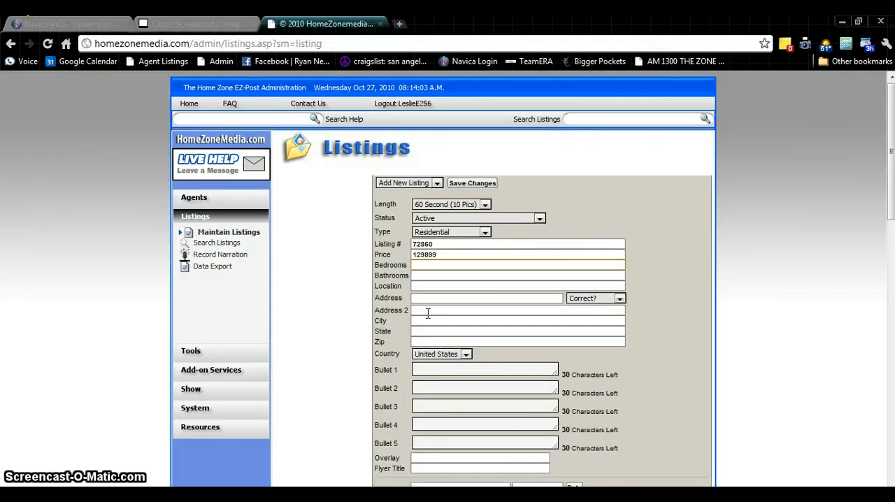
text(3)
Set the listing's bedrooms to 3 and bathrooms to 2
key(Tab)
text(2)
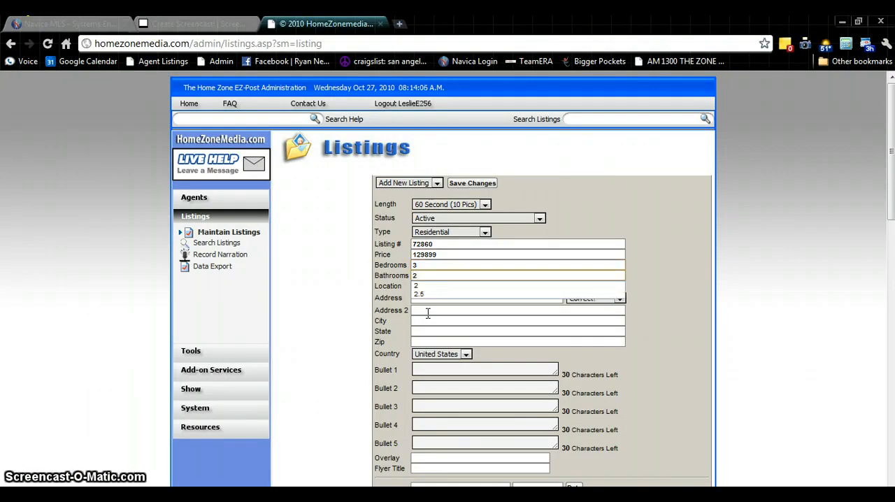
key(Tab)
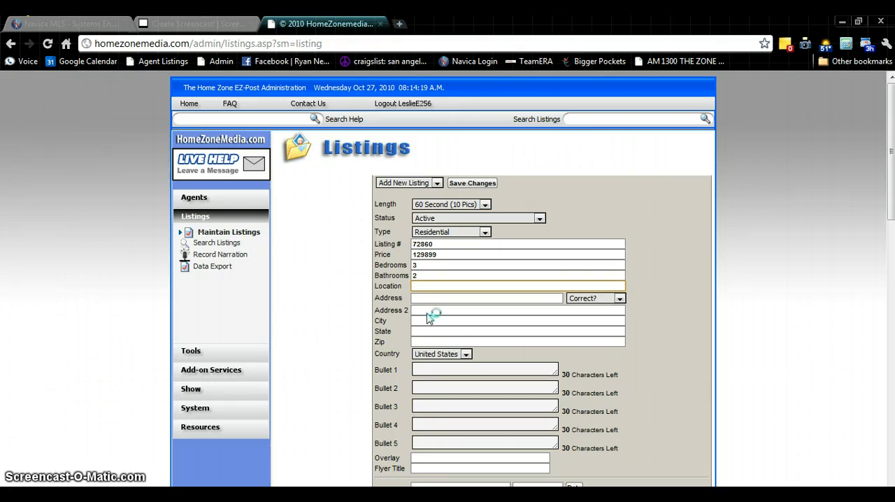
Enter SW San Angelo as the listing's location, with Angelo capitalized
text(SW San angelo)
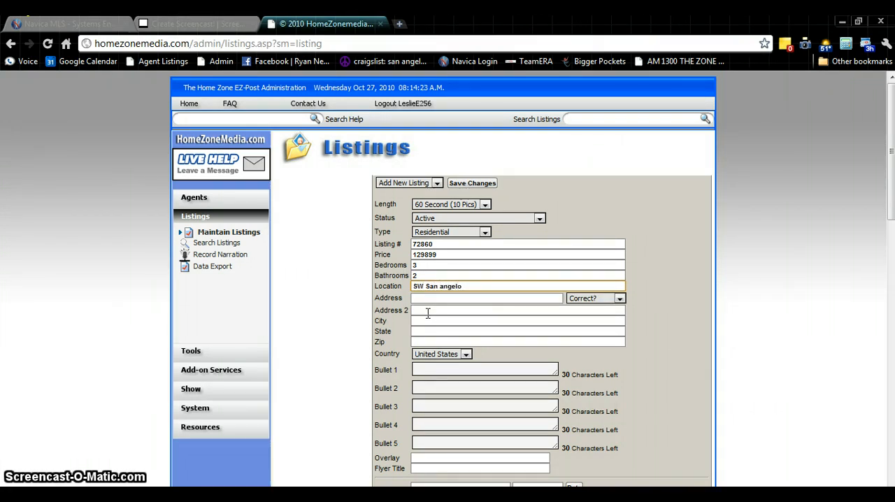
click(426, 287)
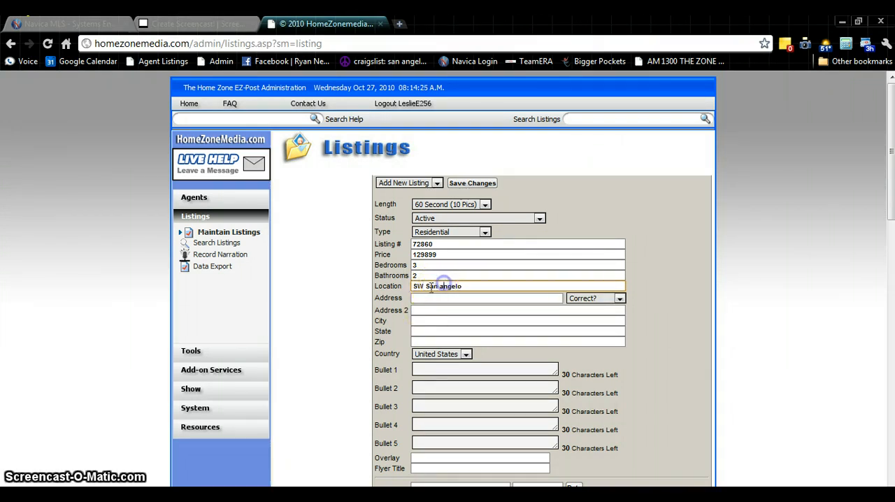
key(BackSpace)
text(A)
key(Tab)
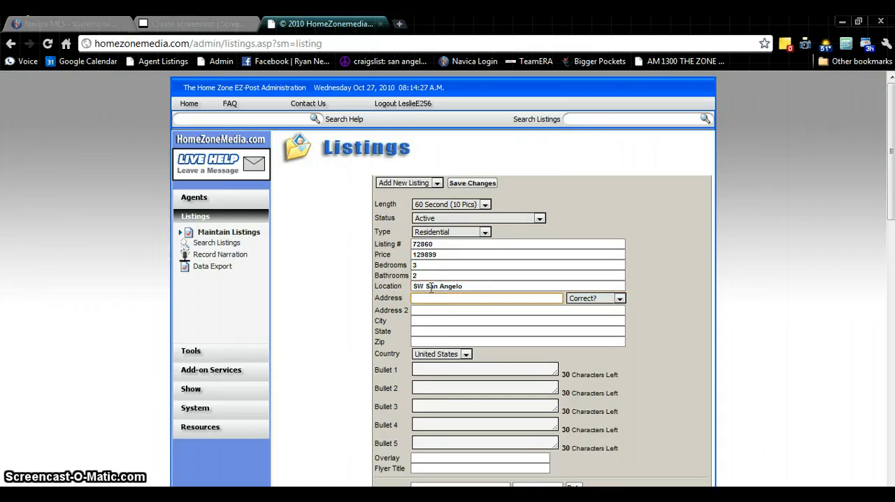
Look up the property's street address in the Navica MLS tab and enter its house number and street name as the listing's address
click(73, 24)
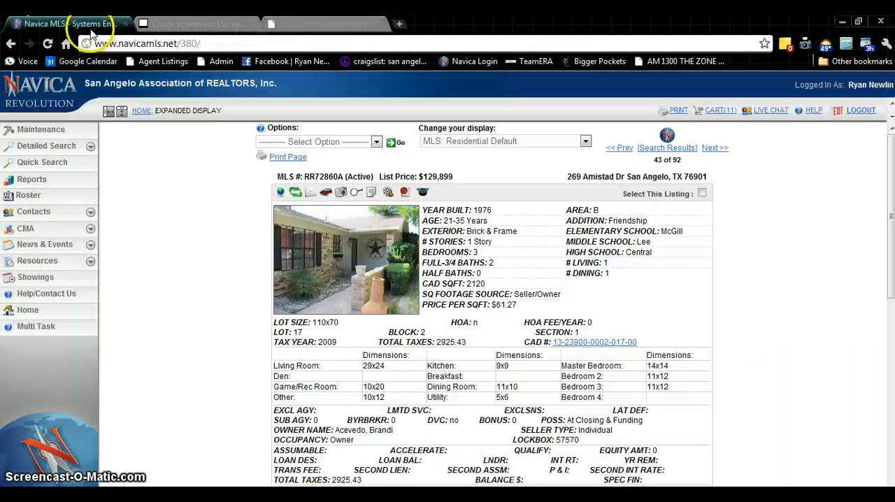
click(354, 26)
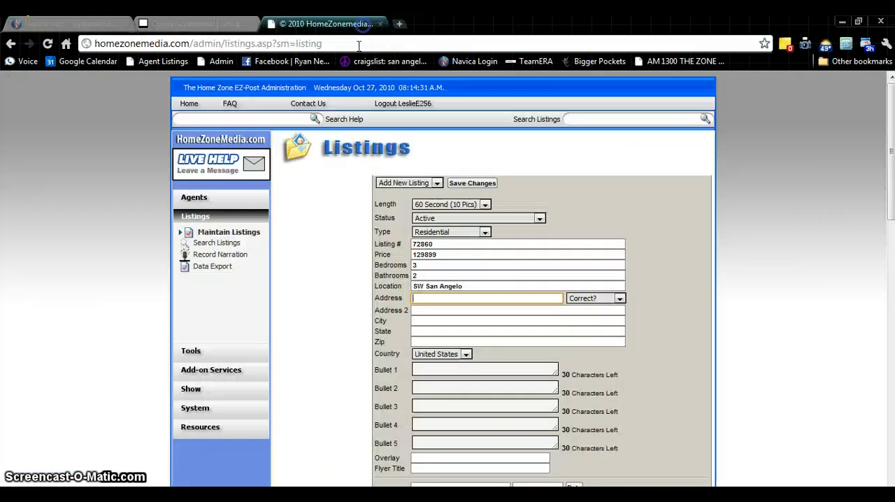
text(269)
key(Tab)
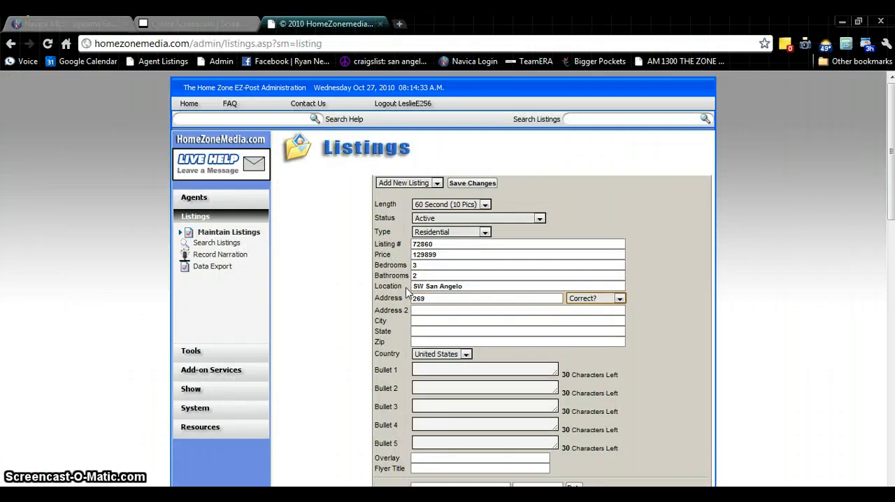
key(shift+Tab)
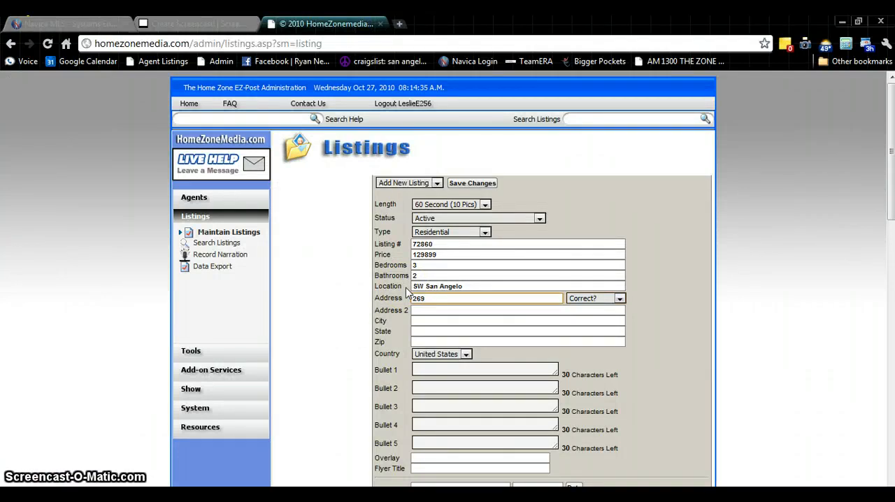
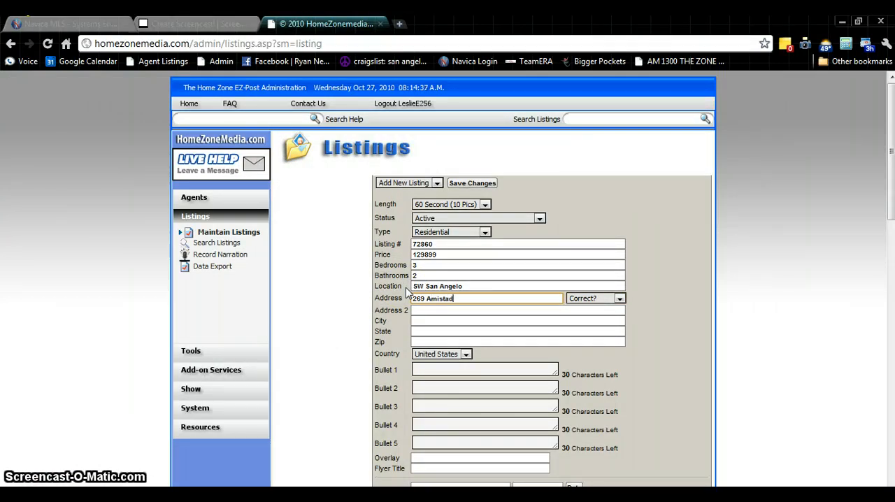
key(Tab)
key(Tab)
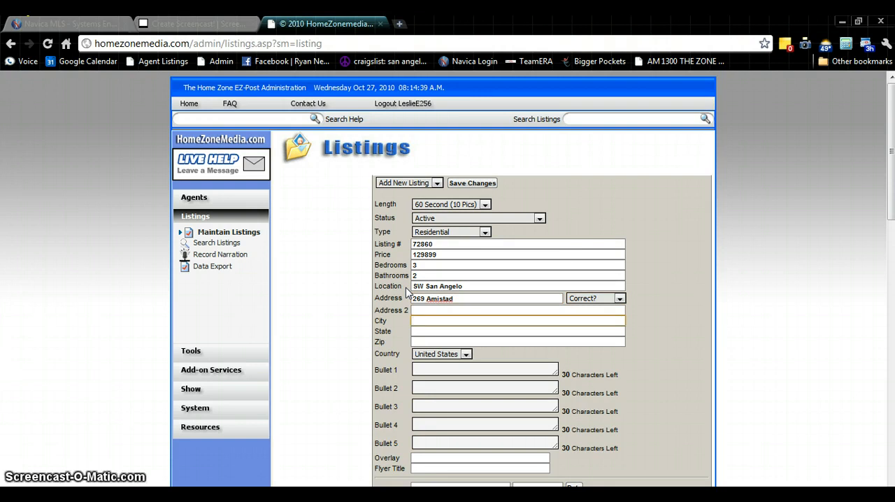
Fill in the city, state and ZIP code from a saved San Angelo autofill suggestion
text(Sa)
key(Down)
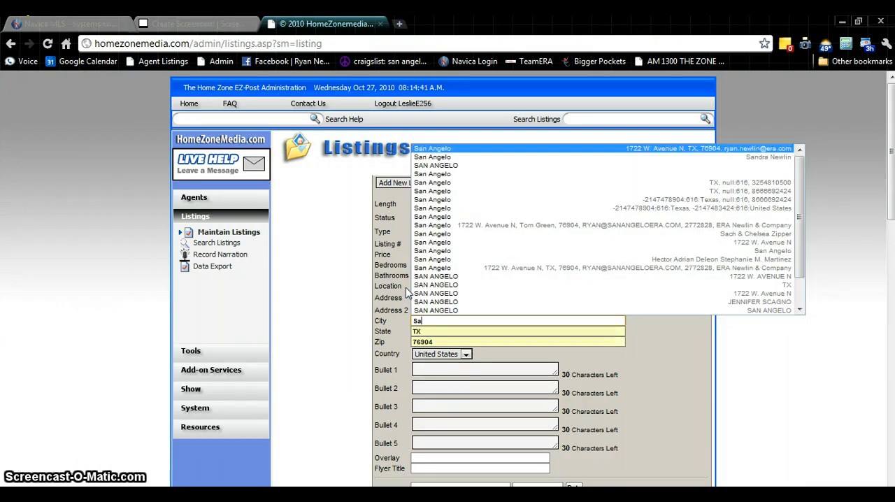
key(Down)
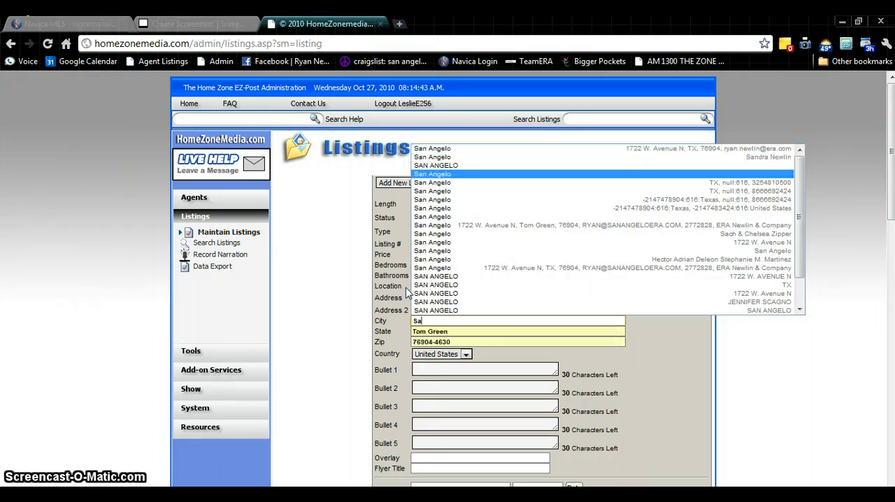
key(Return)
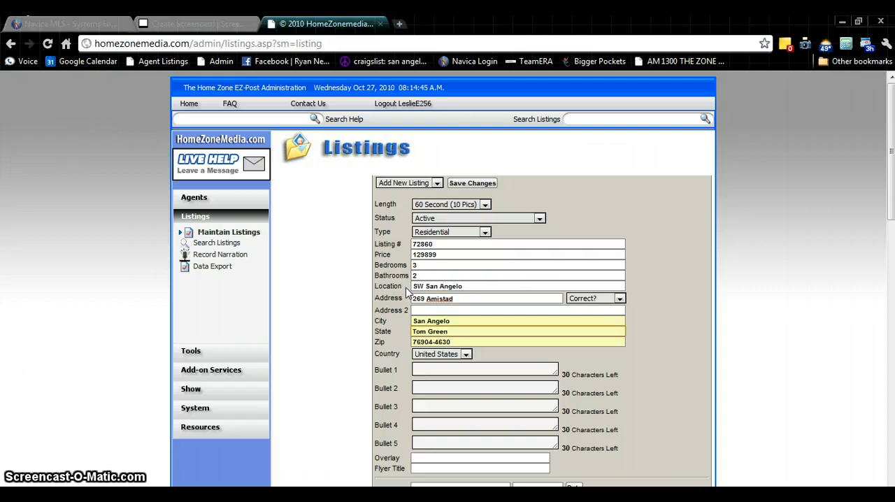
Shorten the listing's ZIP code to its five-digit form and keep the country as United States
key(Tab)
key(Right)
key(BackSpace)
key(BackSpace)
key(BackSpace)
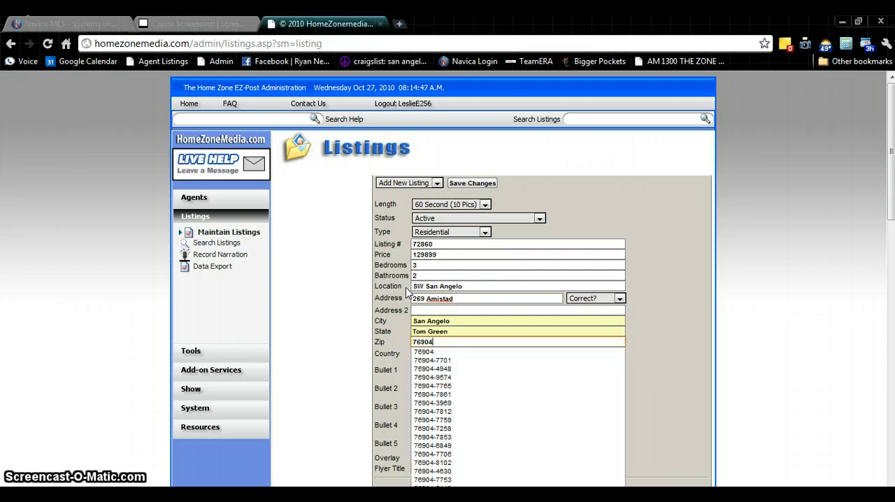
key(Tab)
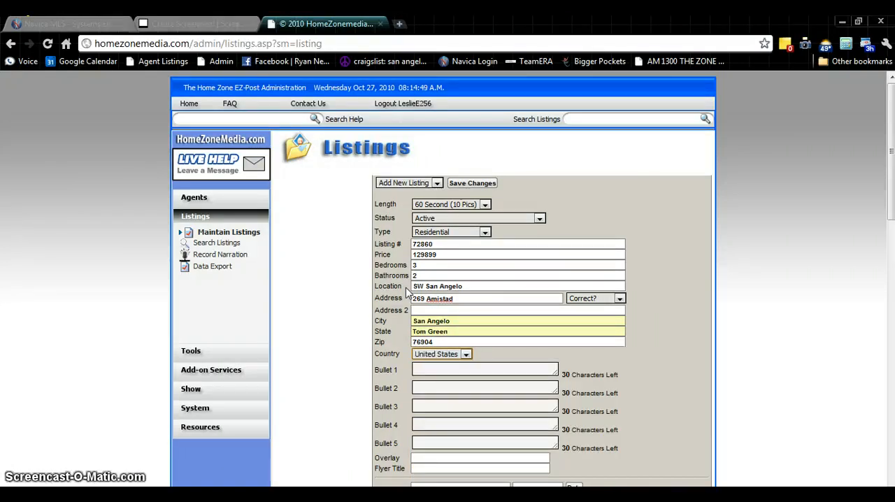
key(Tab)
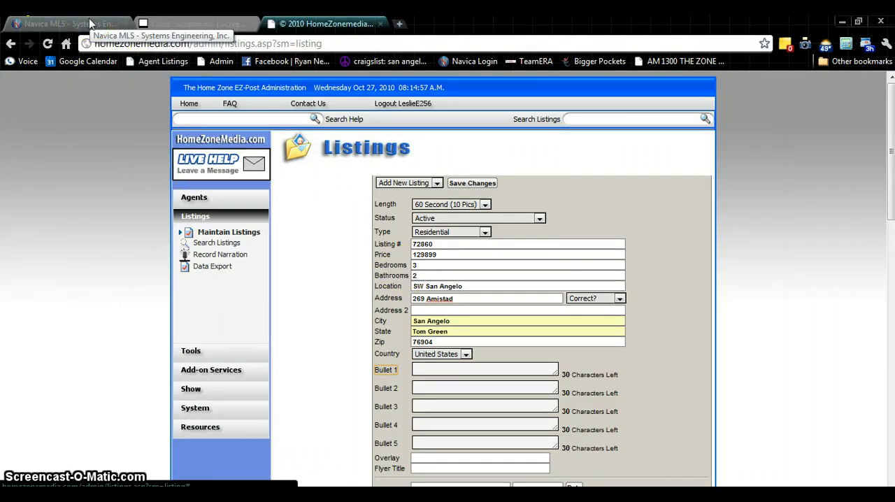
Review the property's features and remarks in the Navica MLS tab and enter 2120 Square Feet as Bullet 1 of the listing
click(68, 27)
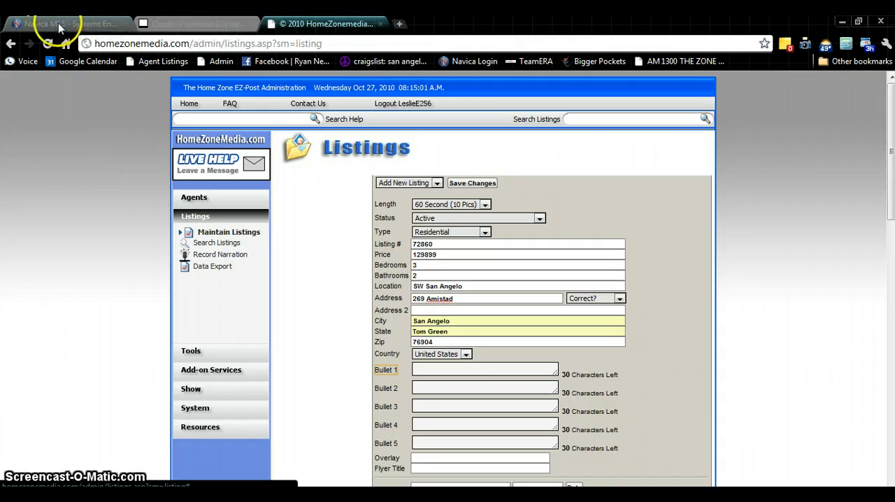
click(60, 28)
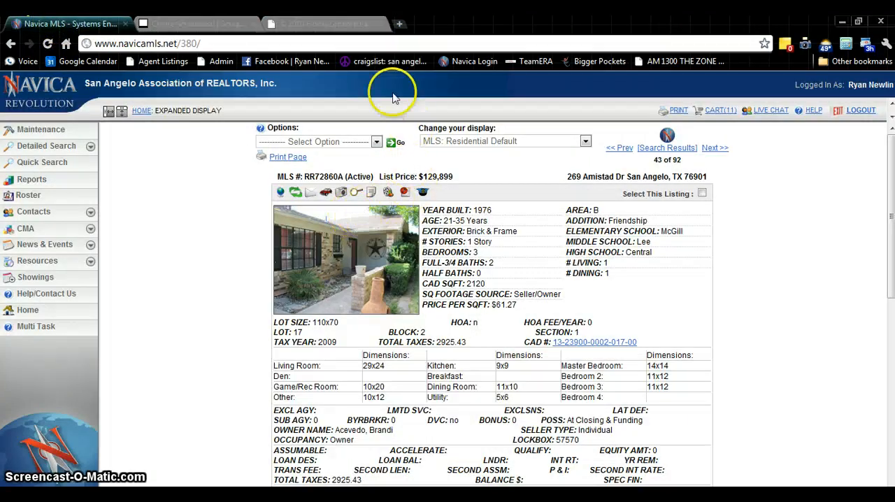
scroll(380, 150, down, 1)
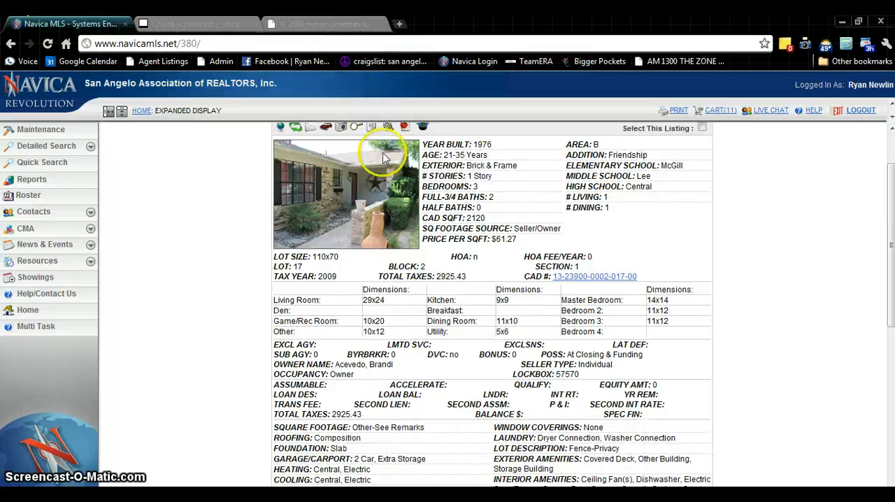
scroll(389, 160, down, 3)
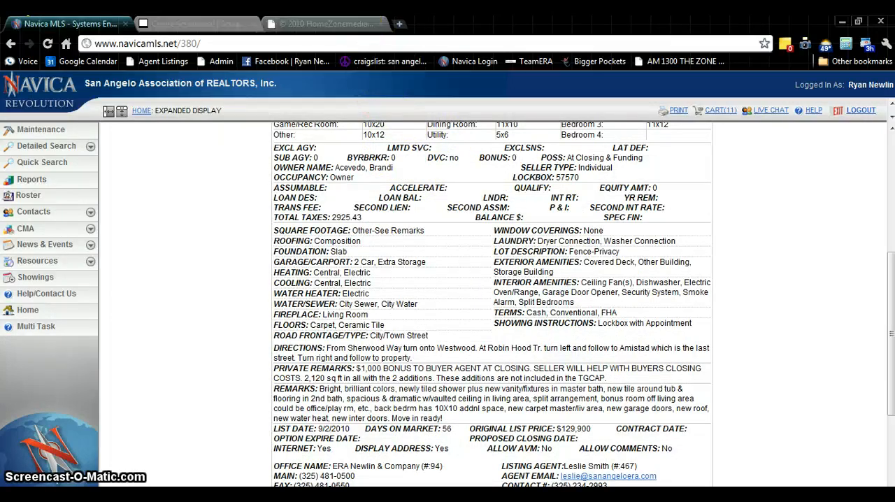
click(353, 24)
click(461, 369)
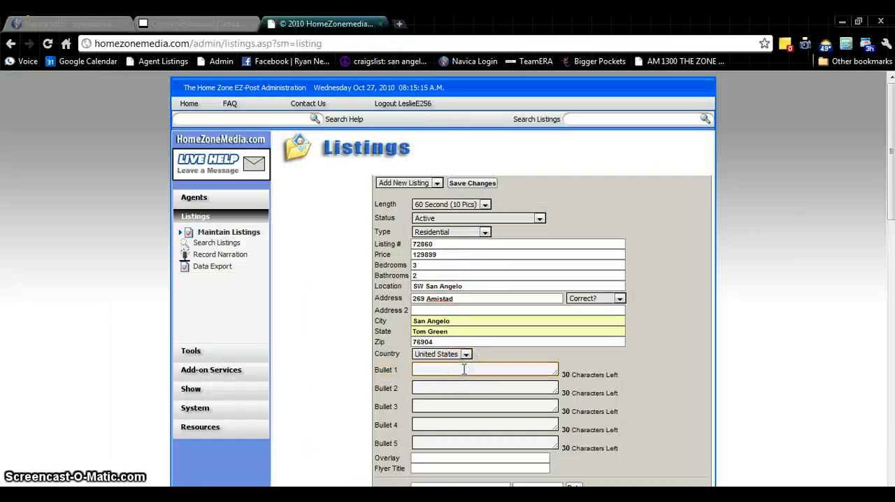
text(2120 Square Feet)
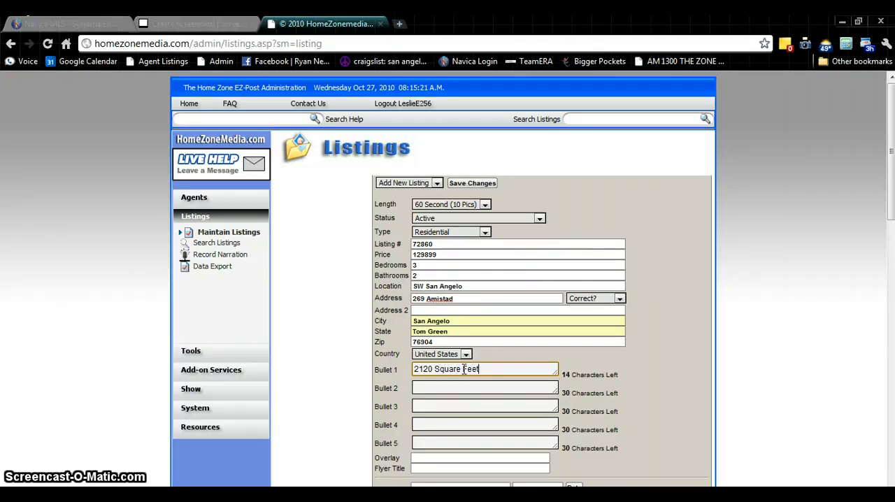
key(Tab)
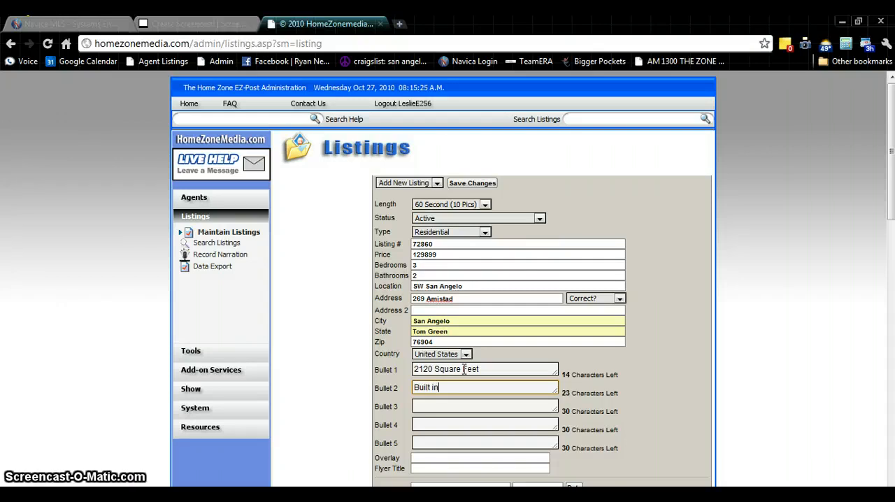
Enter Built in 1976 as Bullet 2 and All Electric as Bullet 3
text(Built in 1976)
key(Tab)
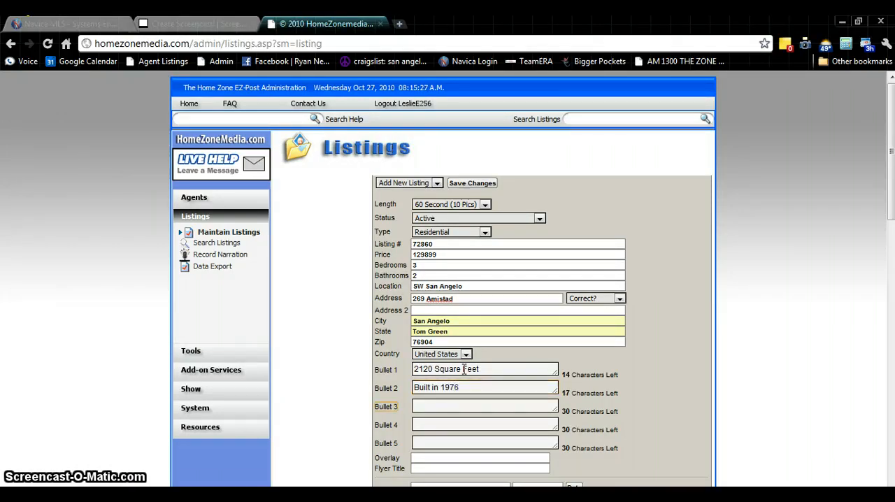
text(All)
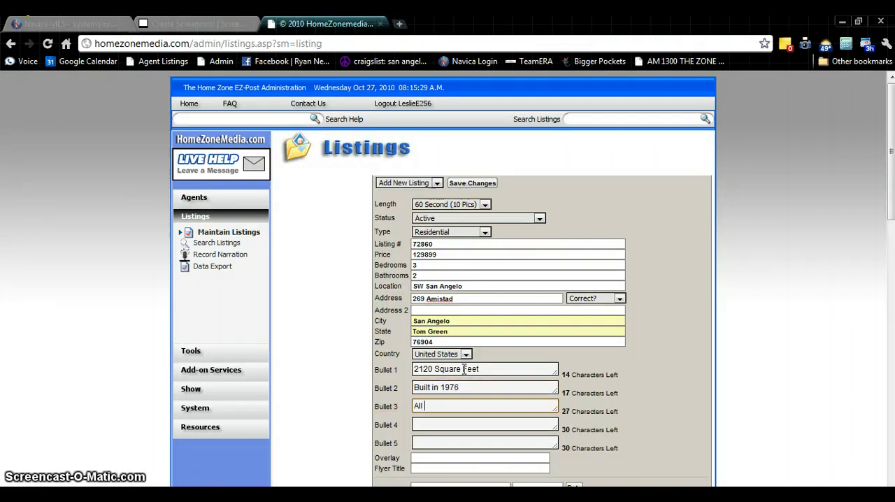
text( Electri)
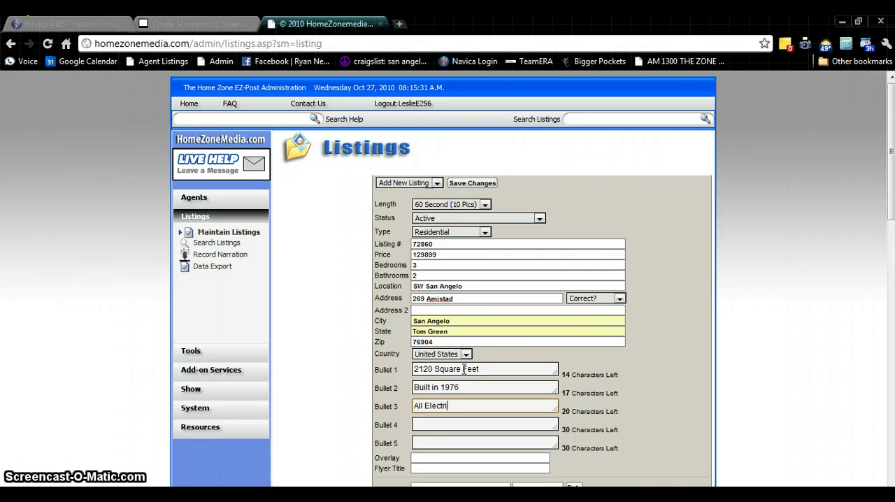
text(c)
key(Tab)
key(Tab)
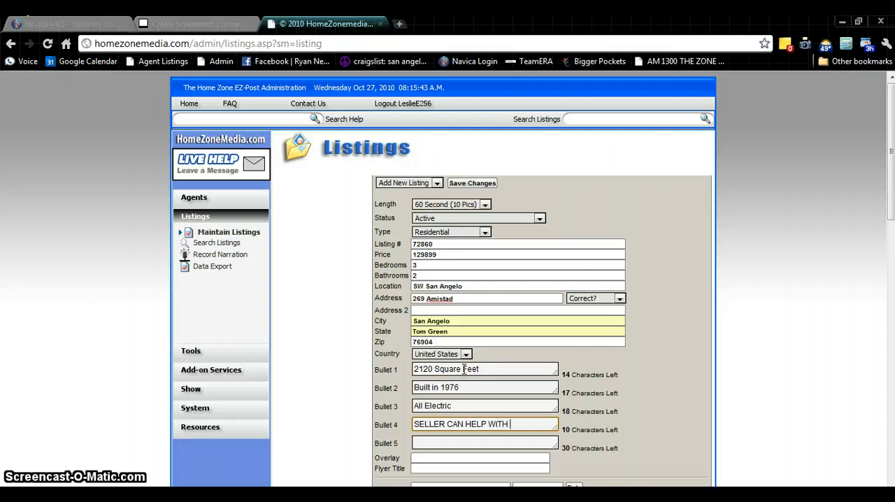
Word Bullet 4 as SELLER CAN HELP W/ CLOSING, abbreviating WITH to fit the 30-character limit
text(CLOSING CS)
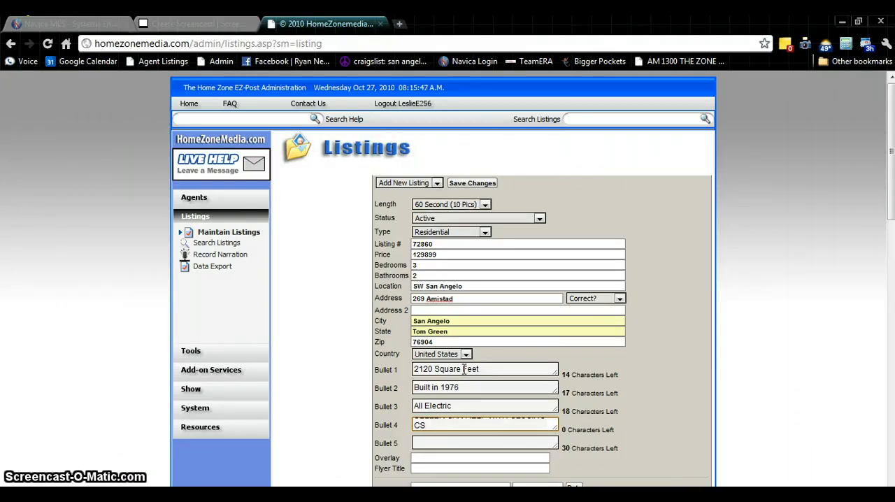
key(BackSpace)
key(BackSpace)
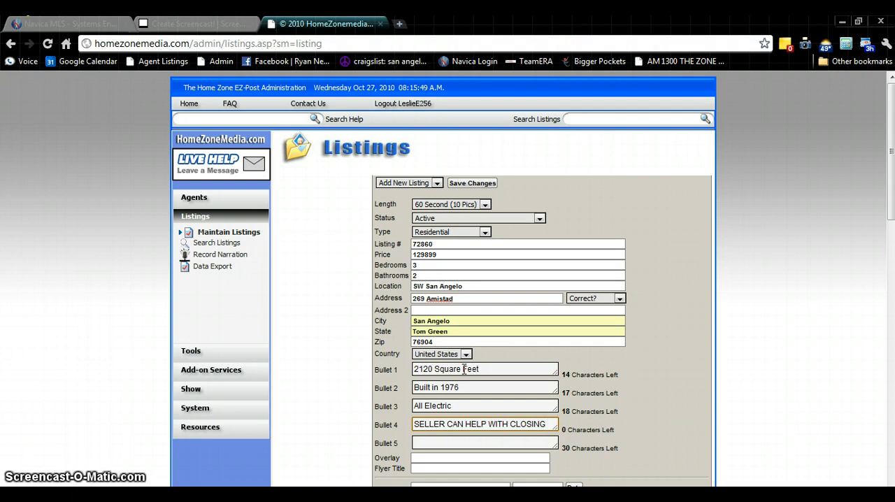
click(497, 424)
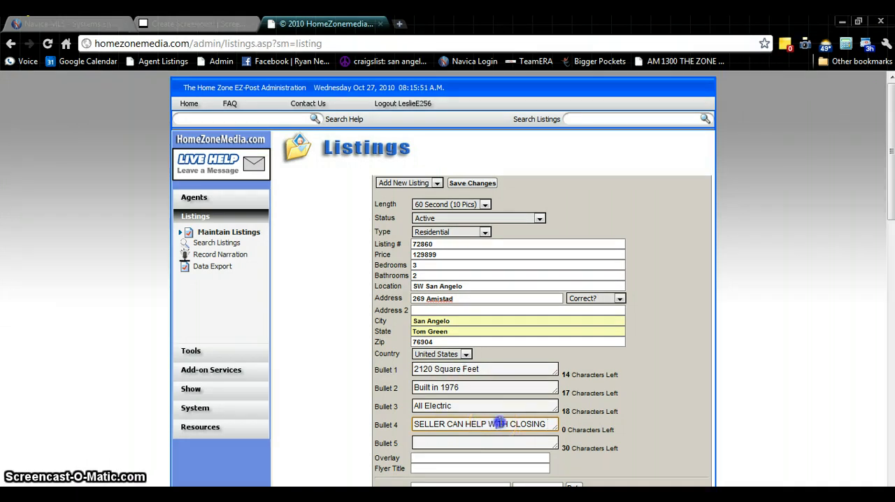
text(/)
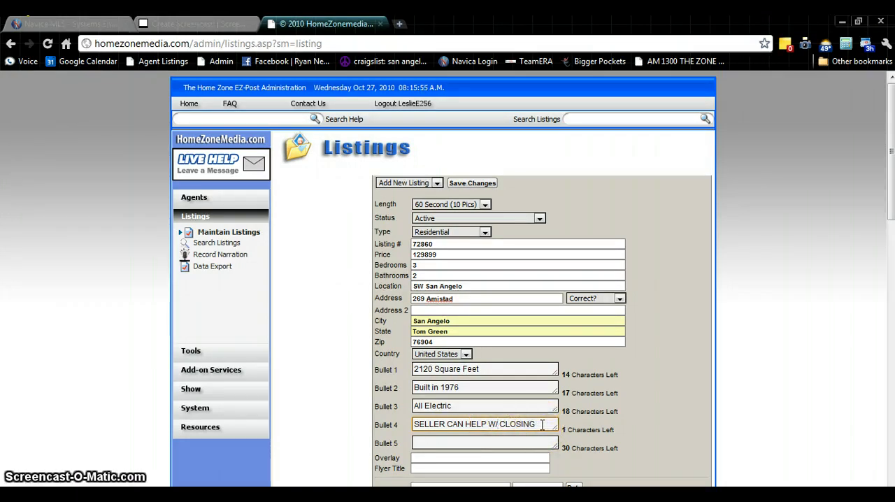
text(SS)
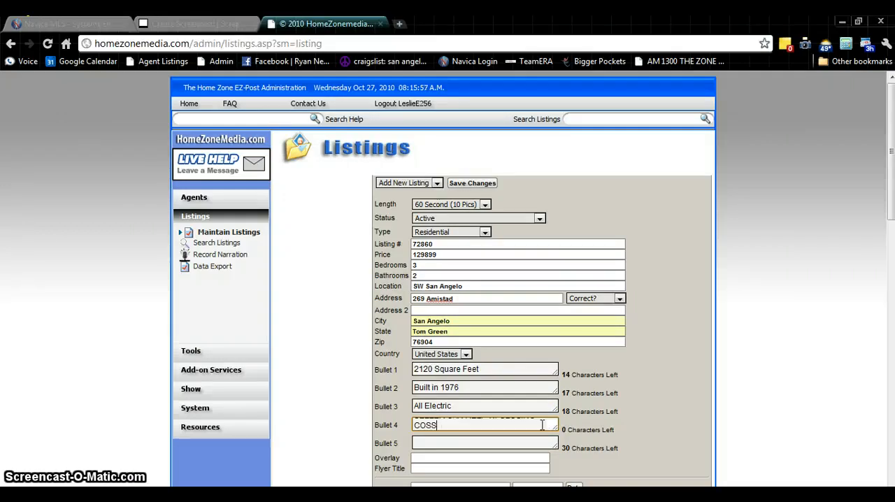
text(T)
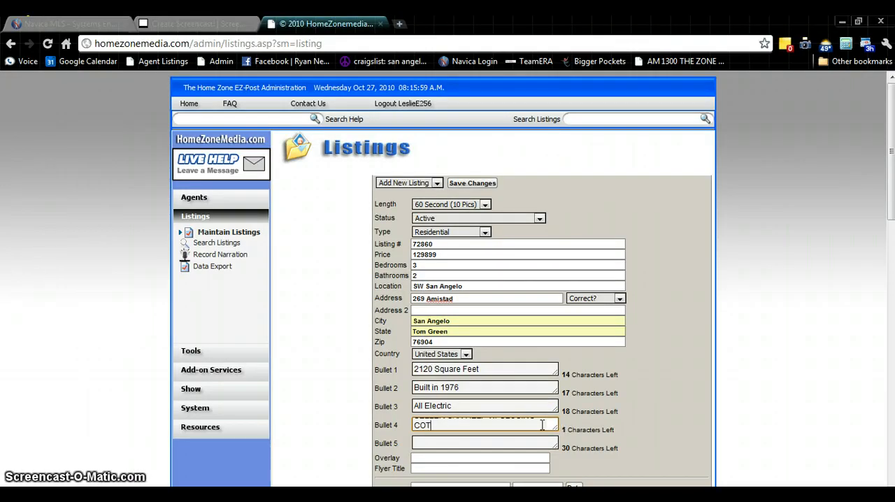
Reword Bullet 4 as CAN HELP W/ CLOSING COSTS, dropping the word SELLER to stay within the character limit
key(BackSpace)
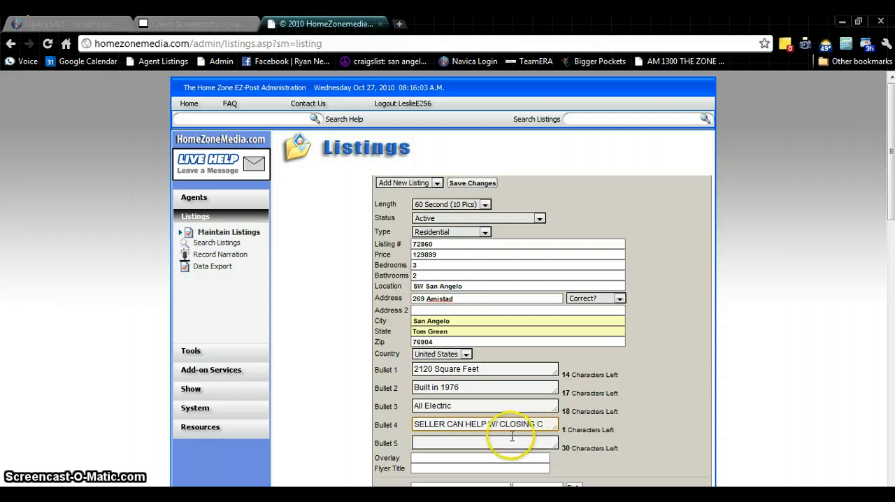
drag(448, 425, 375, 422)
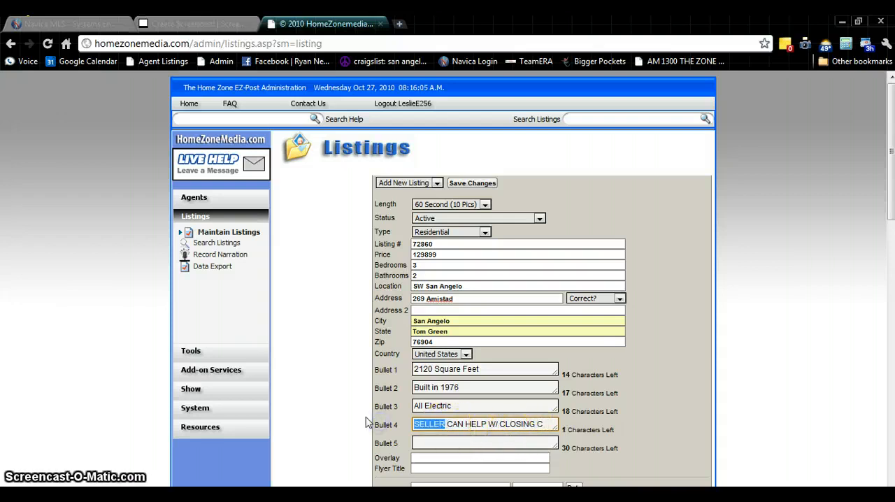
key(BackSpace)
key(Delete)
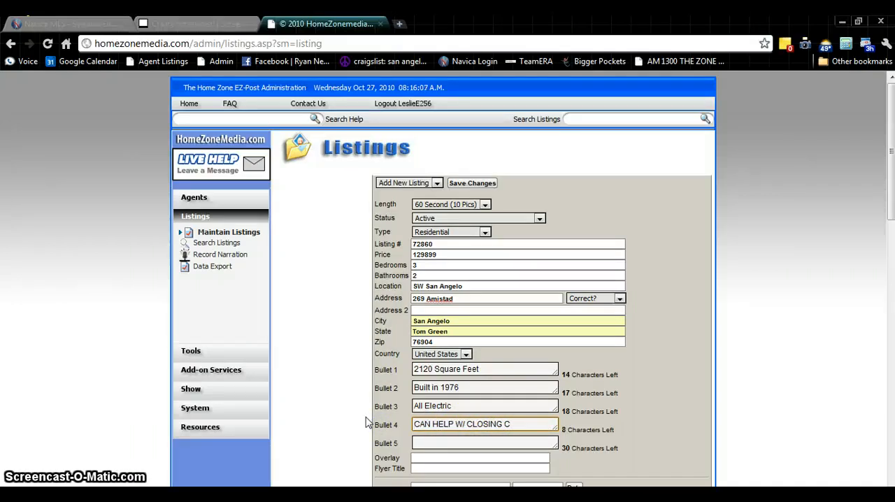
click(520, 424)
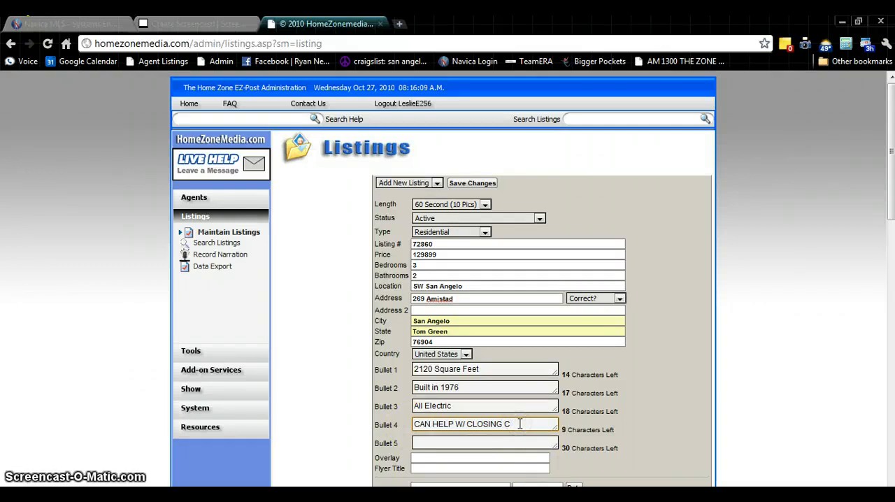
text(OSTS)
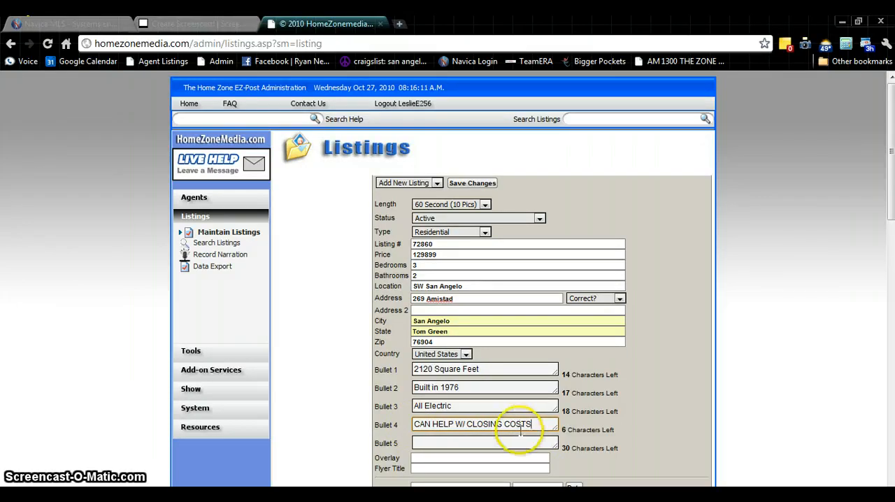
Enter Priced to Sell! as the listing's Flyer Title, leaving Bullet 5 and the Overlay blank
scroll(452, 438, down, 1)
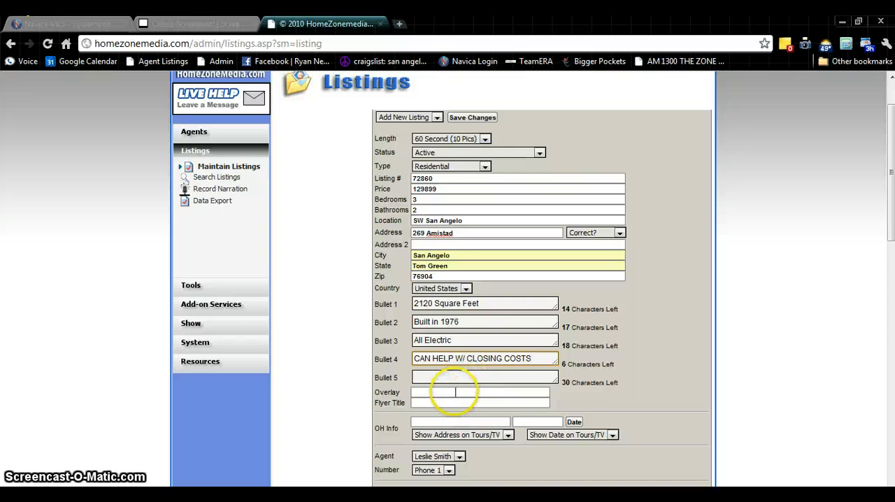
click(447, 403)
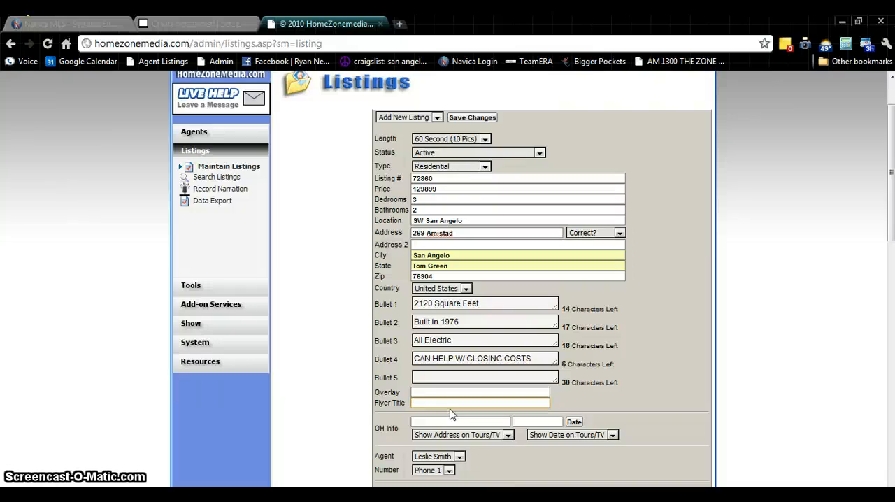
text(Great Home in SW S)
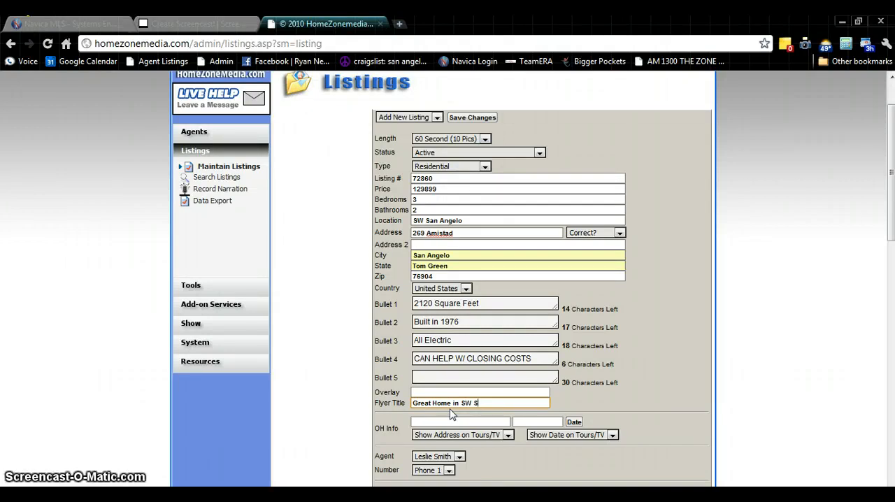
key(BackSpace)
key(BackSpace)
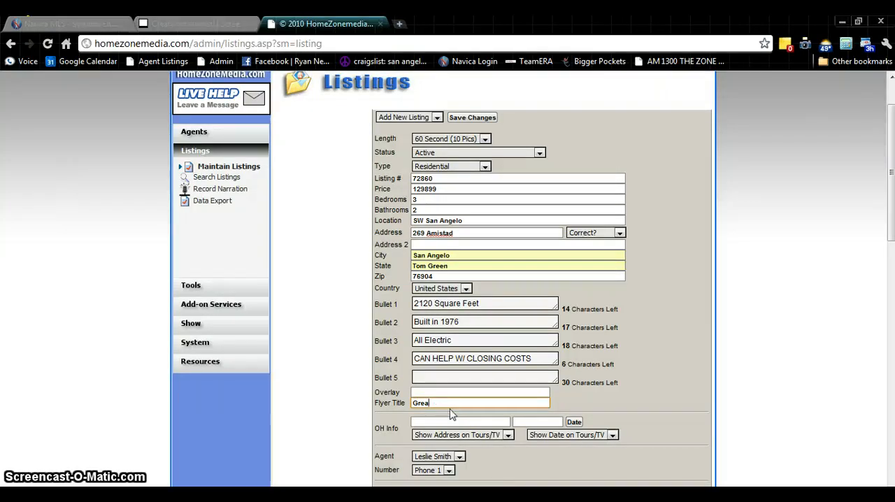
text(Priced to Sell!)
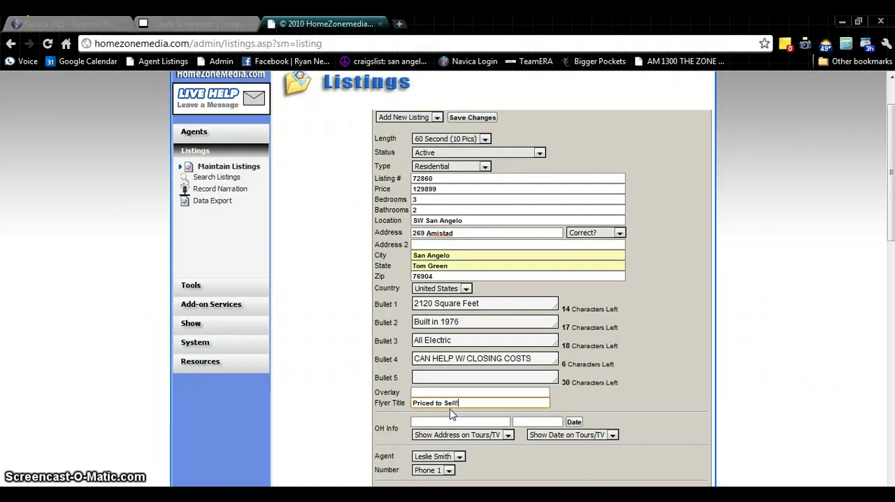
Review the contact number choices for the listing's agent and keep Phone 1
scroll(621, 401, down, 3)
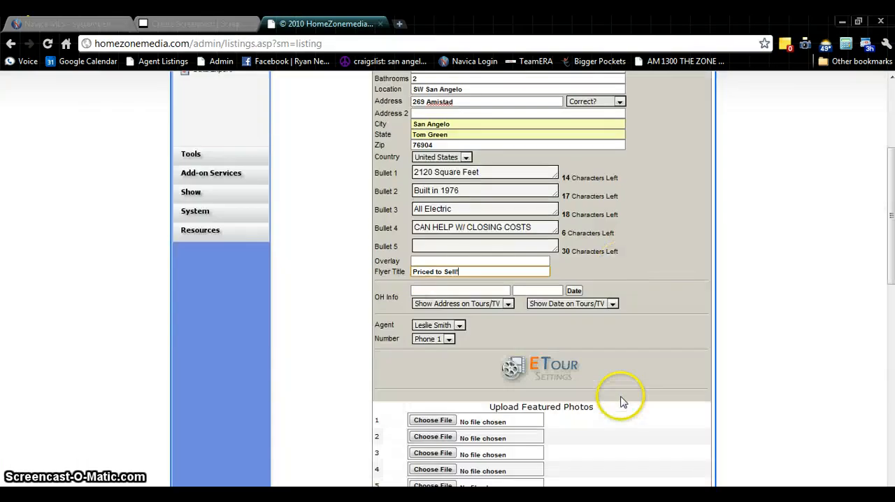
click(633, 274)
scroll(599, 277, down, 1)
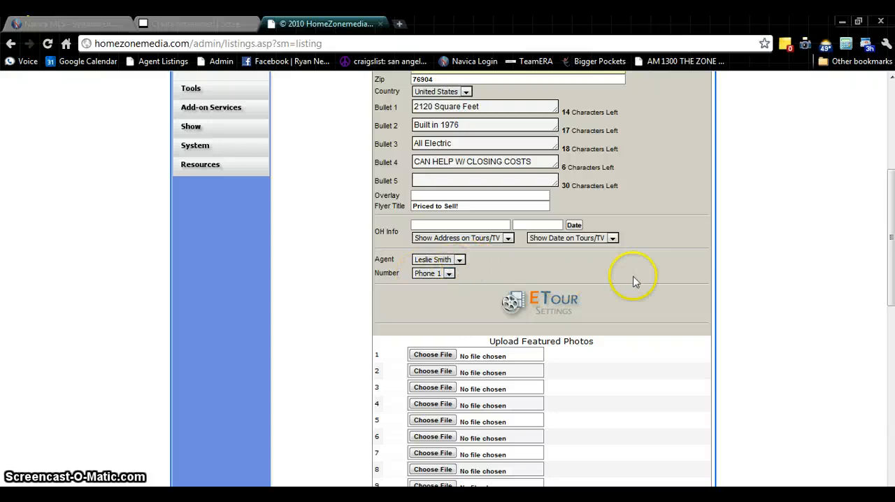
scroll(618, 272, up, 4)
scroll(617, 269, down, 2)
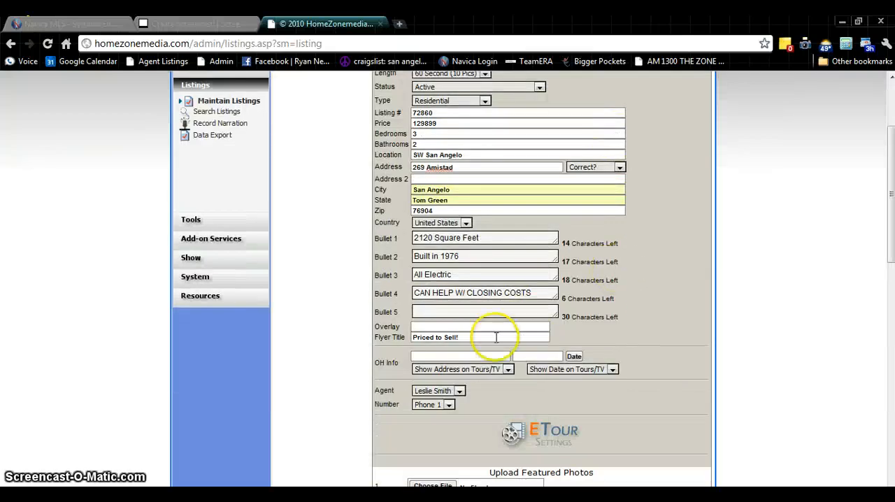
click(449, 405)
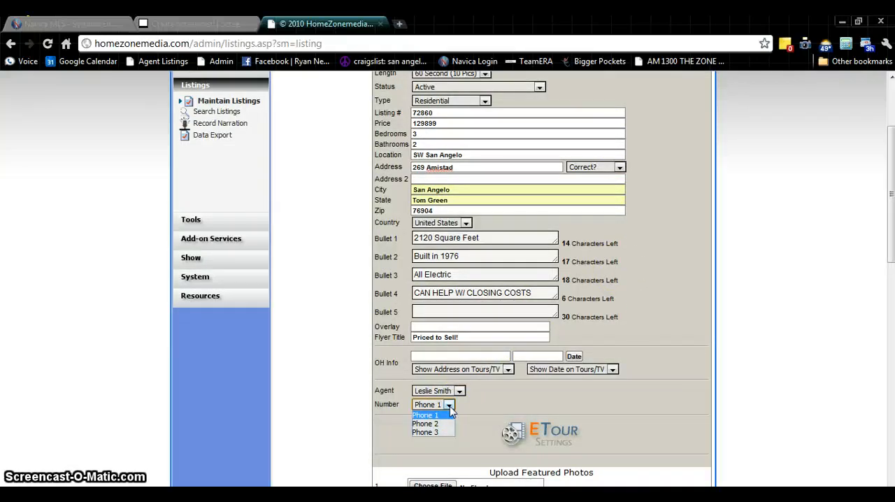
click(445, 422)
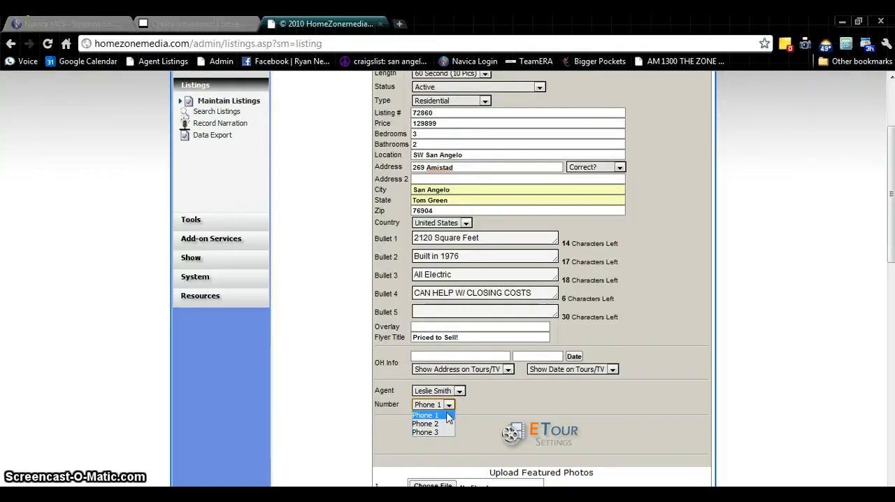
click(448, 416)
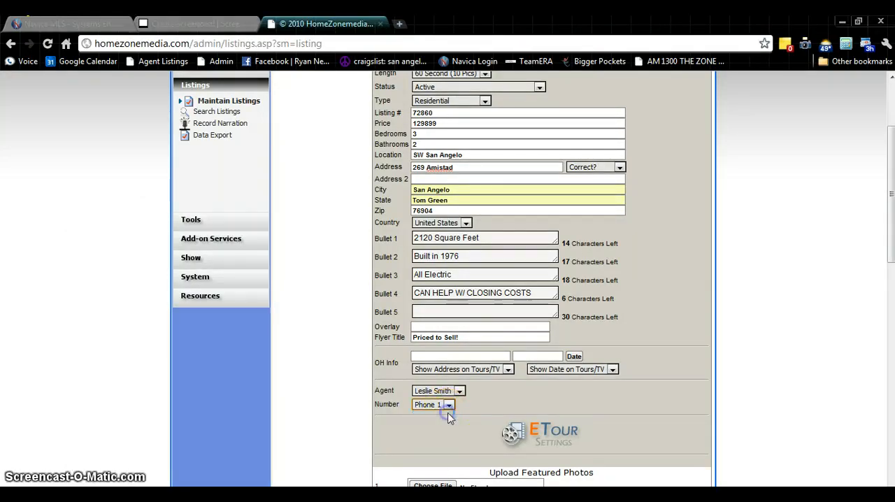
click(474, 410)
Check the Upload Featured Photos section, switch to the Navica MLS tab and open the property's additional photos
scroll(532, 397, down, 4)
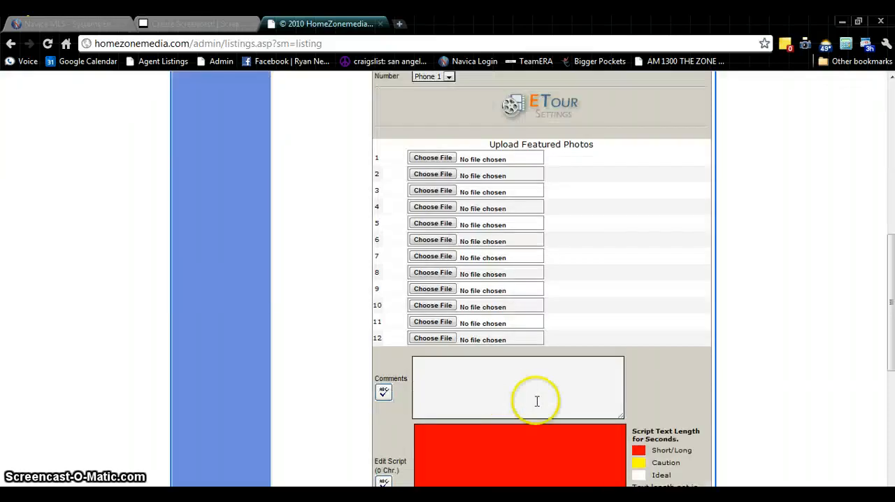
scroll(587, 385, up, 3)
scroll(598, 378, down, 2)
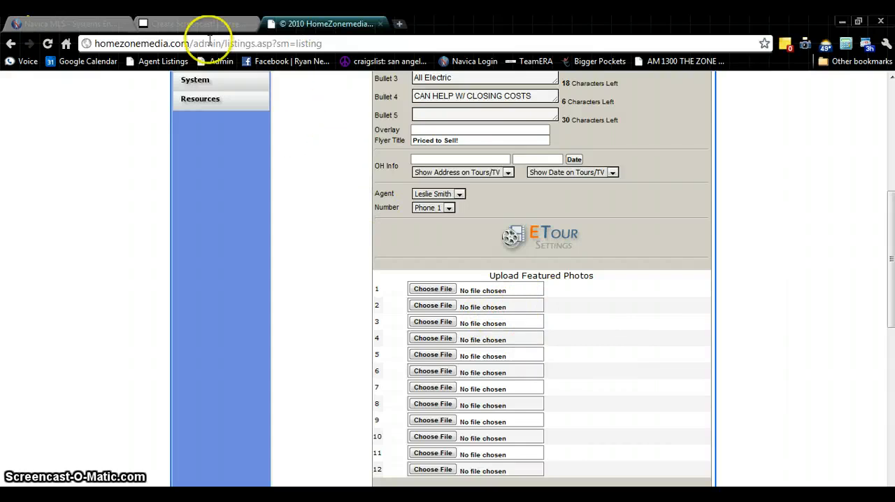
click(73, 24)
scroll(294, 259, up, 4)
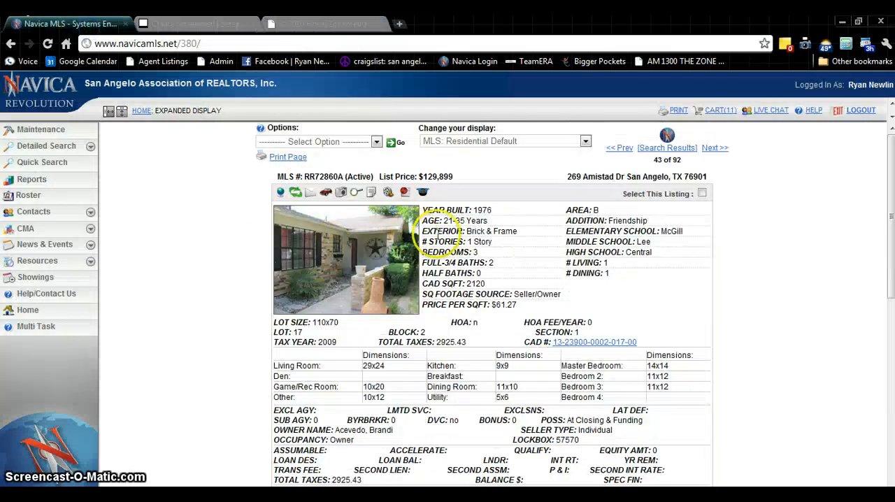
click(342, 196)
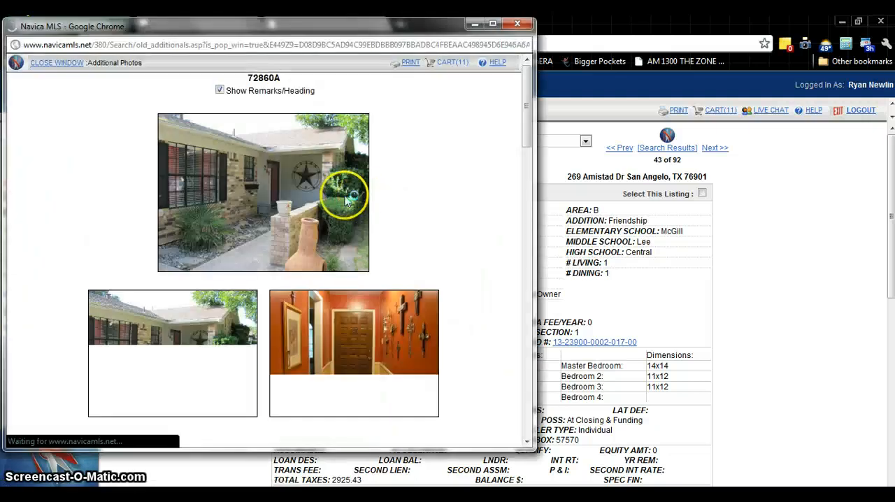
Start saving the main front photo and create a folder named after the property's street address inside My Pictures > HOMES
right_click(267, 183)
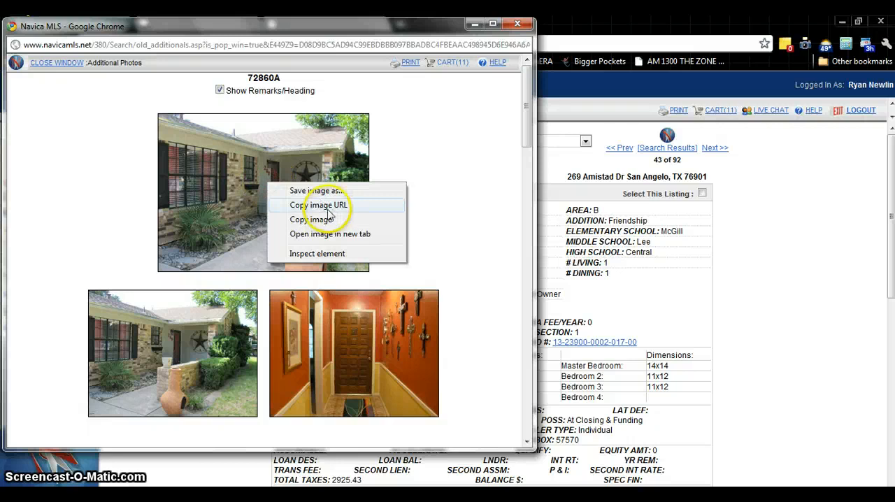
click(316, 190)
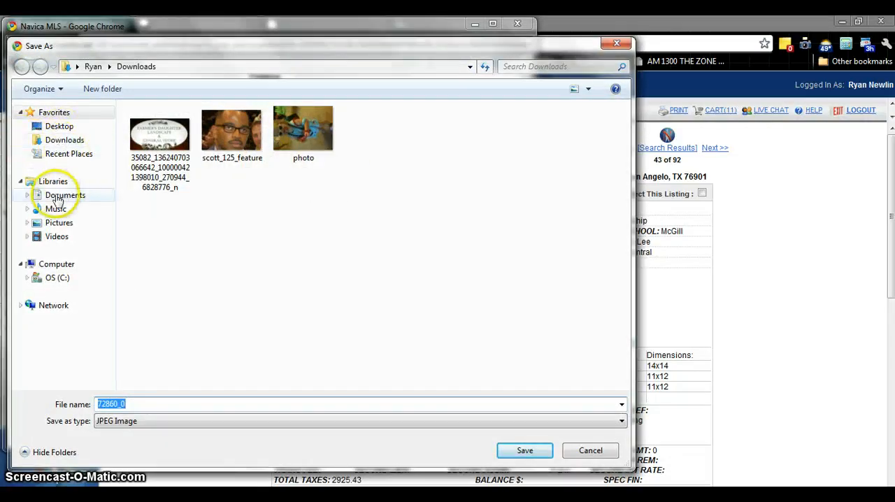
click(28, 222)
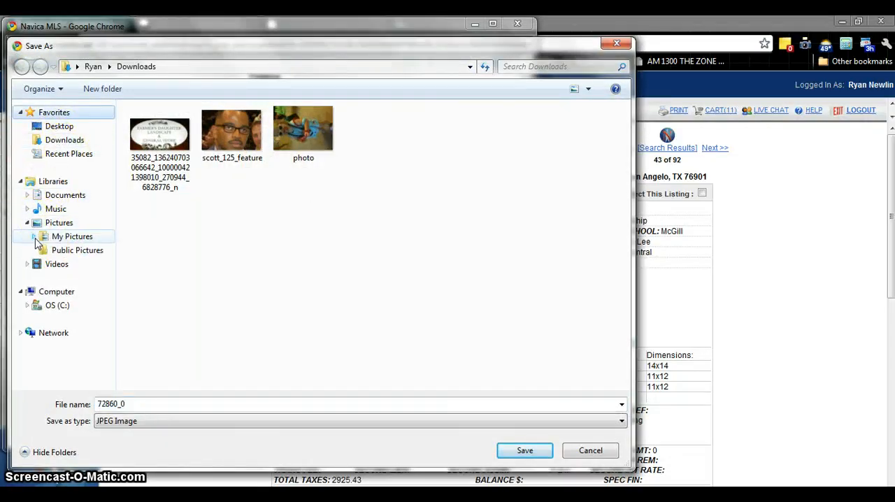
click(34, 237)
click(40, 300)
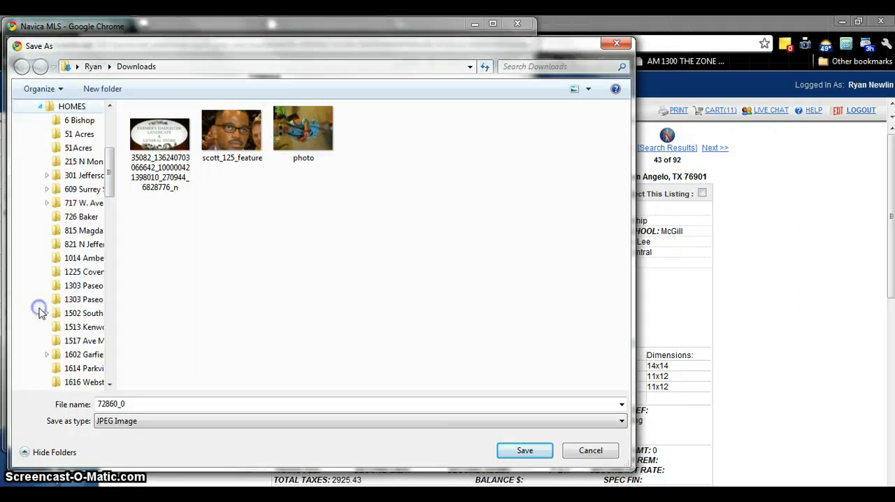
right_click(69, 112)
click(123, 371)
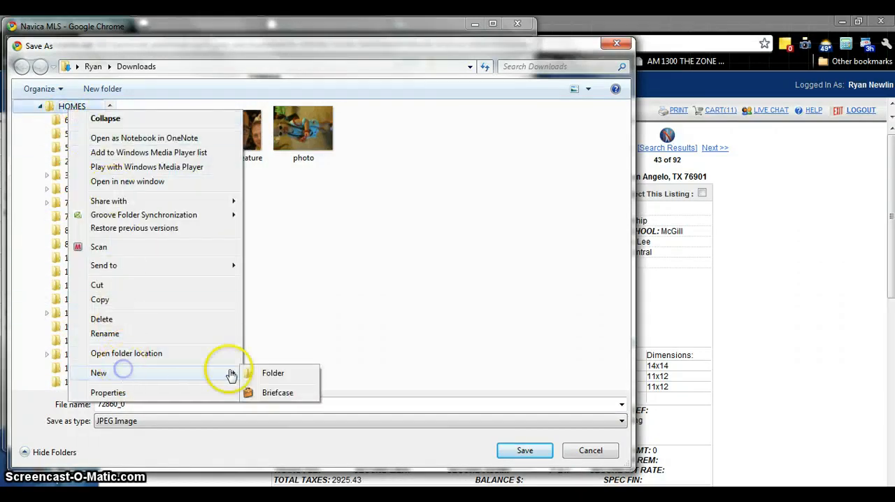
click(260, 373)
text(269)
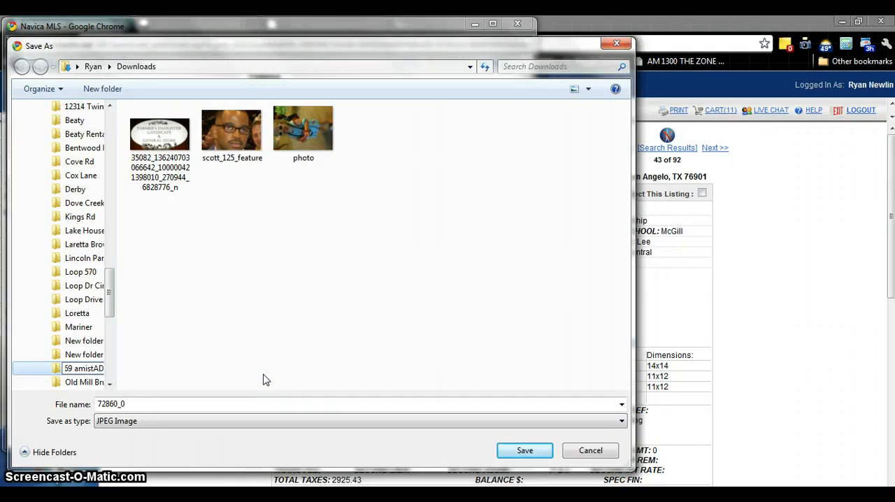
key(Return)
Select the new property folder under HOMES and save the main photo there as JPEG image 72860_0
click(228, 253)
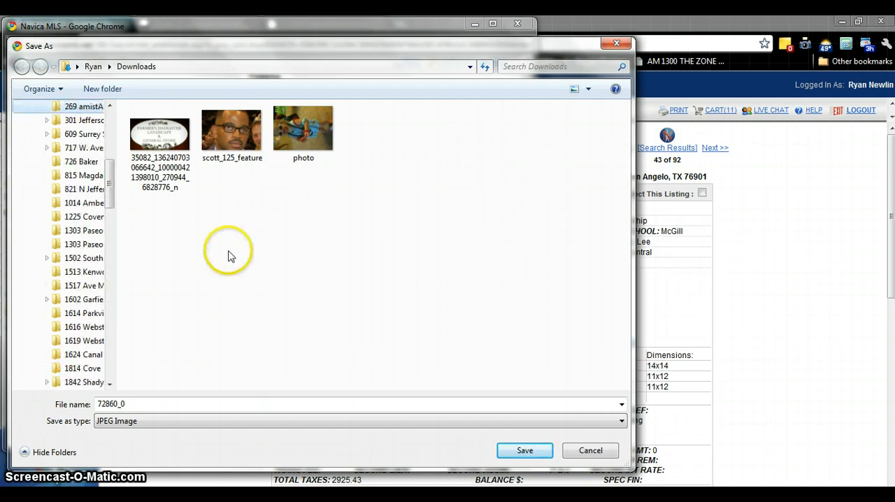
click(278, 365)
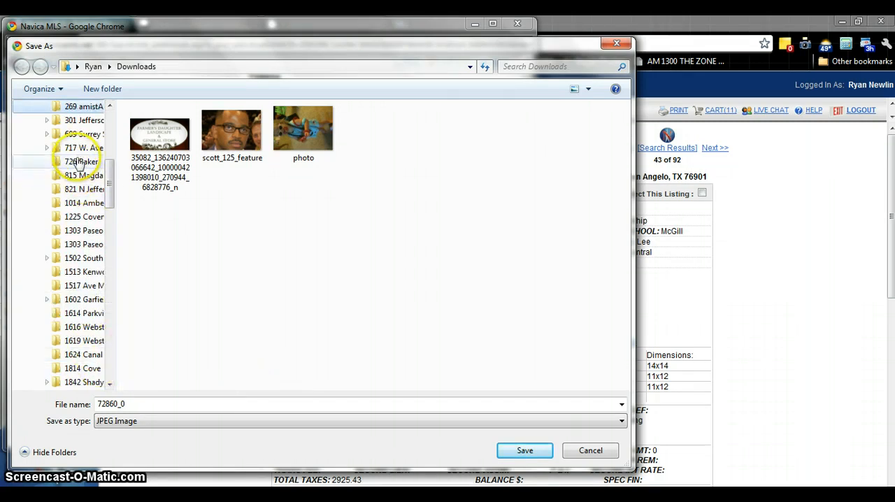
scroll(78, 175, up, 2)
click(80, 189)
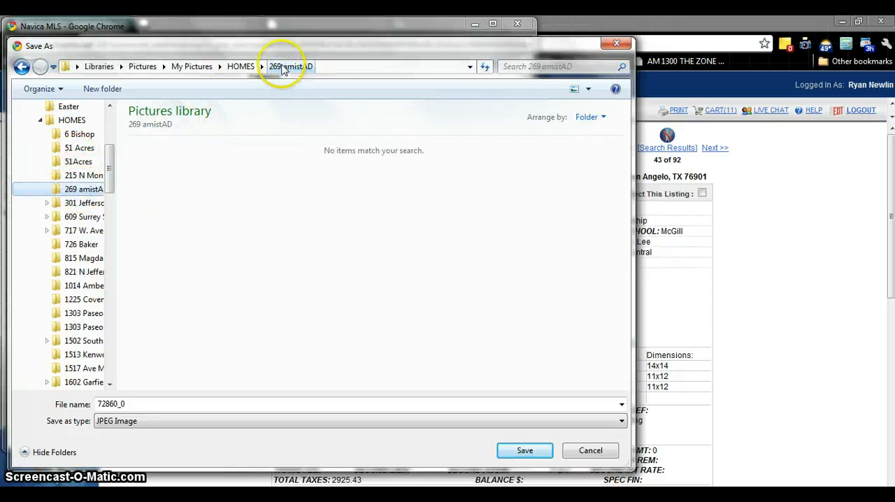
click(526, 451)
Save the second front photo and the orange entryway photo to the property's folder as JPEG images 72860_1 and 72860_2
right_click(201, 314)
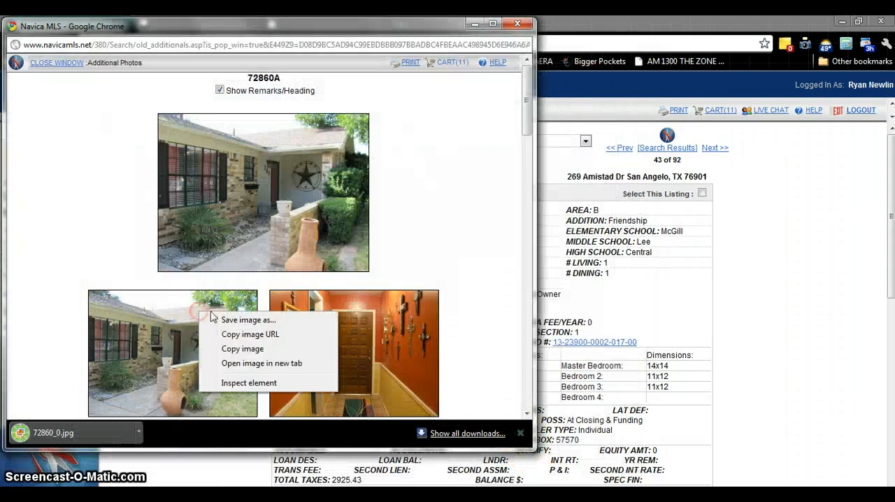
click(248, 319)
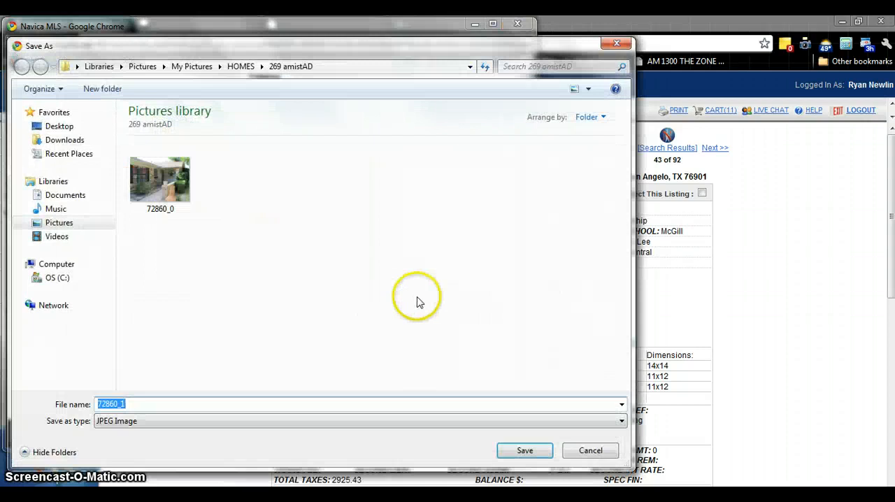
click(523, 448)
right_click(358, 328)
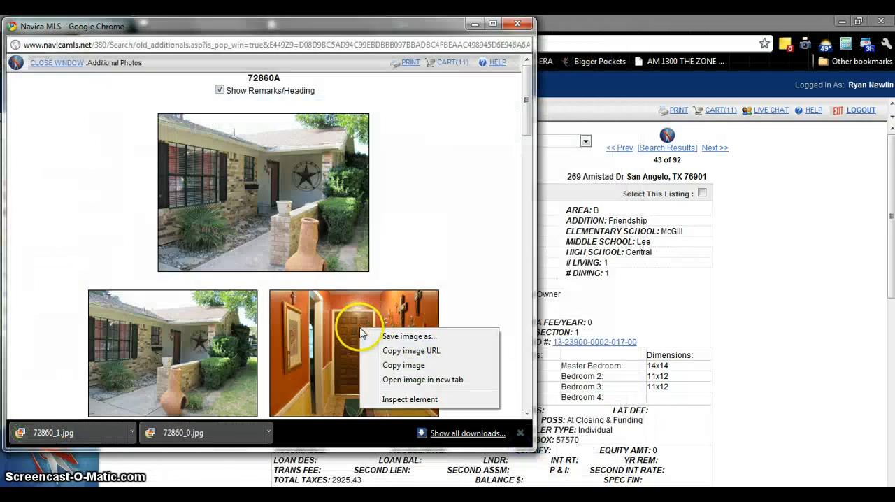
click(412, 337)
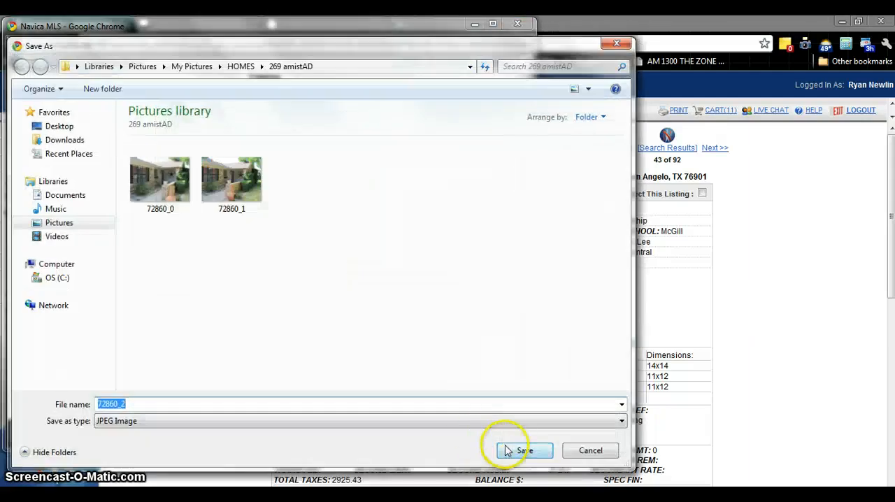
click(500, 445)
Save the red-sofa living room photo and the fireplace photo to the property's folder as 72860_3 and 72860_4
scroll(348, 289, down, 4)
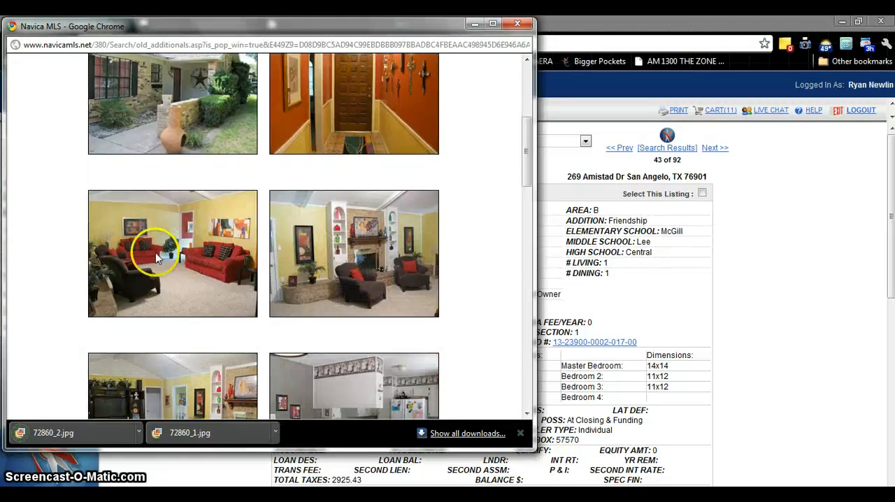
right_click(156, 252)
click(202, 262)
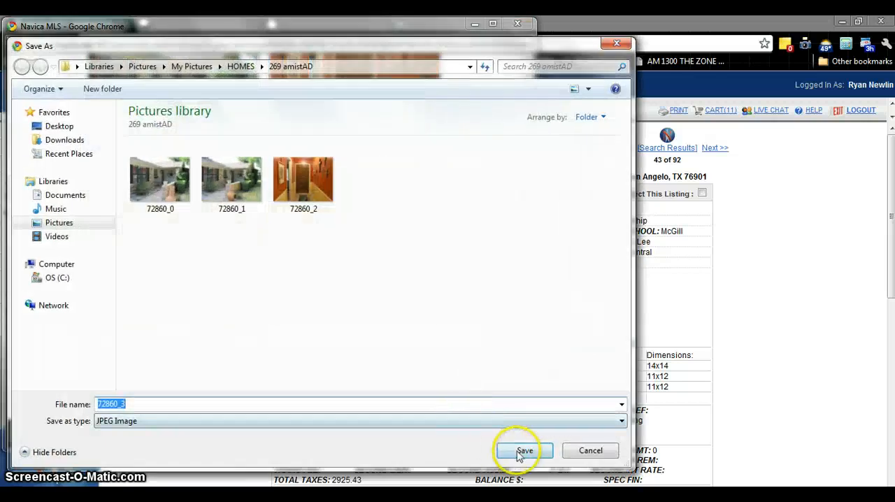
click(523, 451)
click(370, 286)
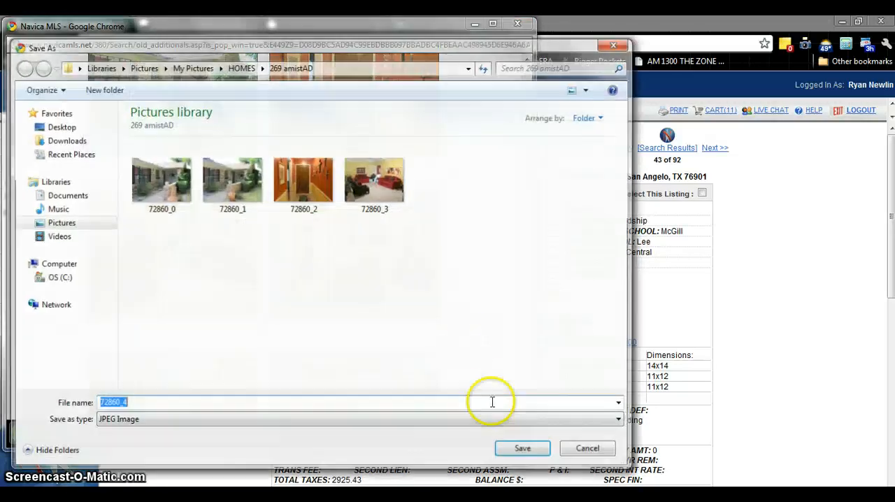
click(525, 448)
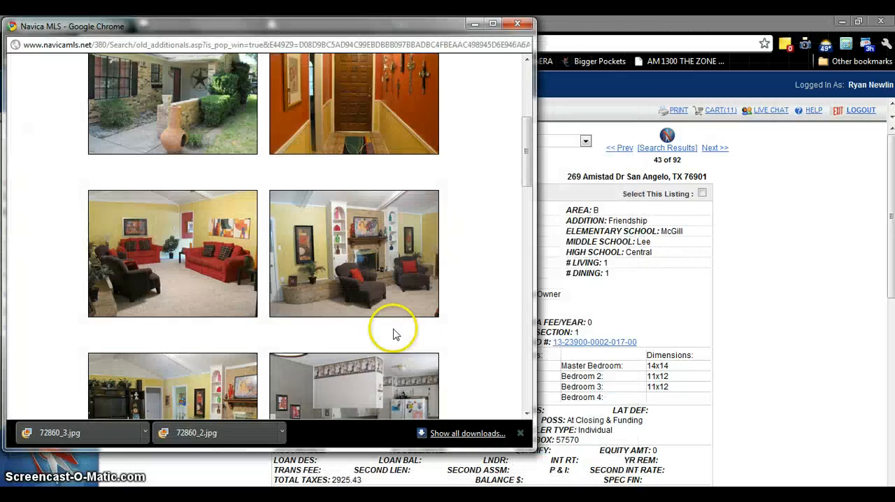
Save the two kitchen photos, with the refrigerator and with the window, to the property's folder as 72860_6 and 72860_7
scroll(392, 331, down, 5)
right_click(340, 292)
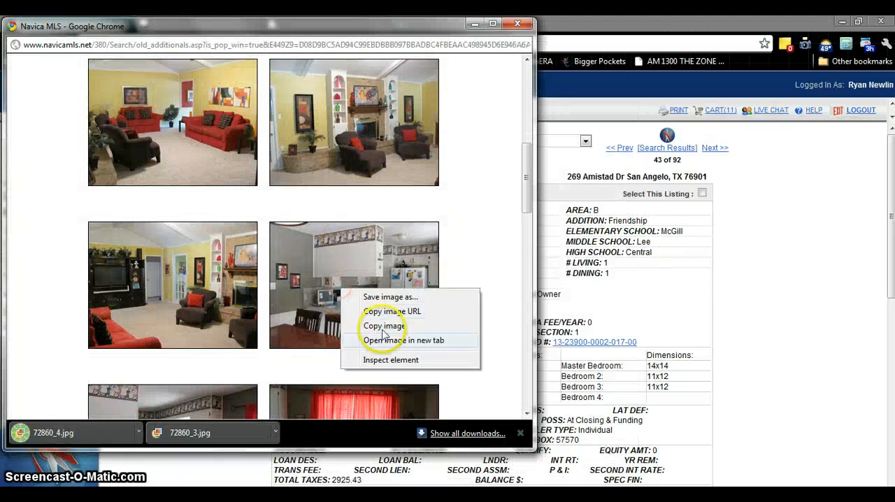
click(381, 296)
click(492, 451)
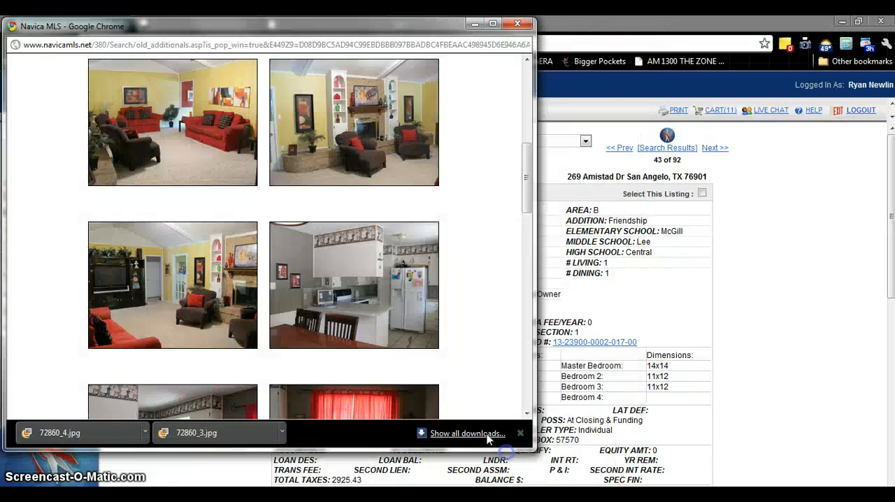
scroll(276, 296, down, 5)
right_click(179, 280)
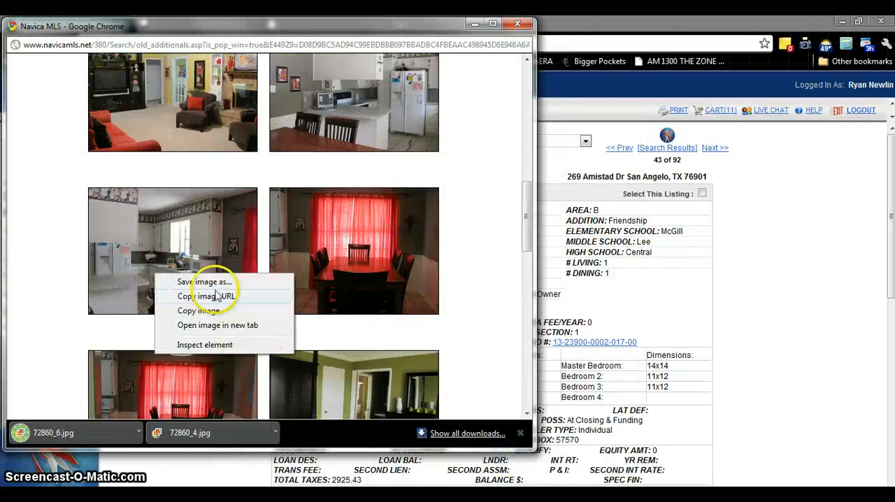
click(210, 282)
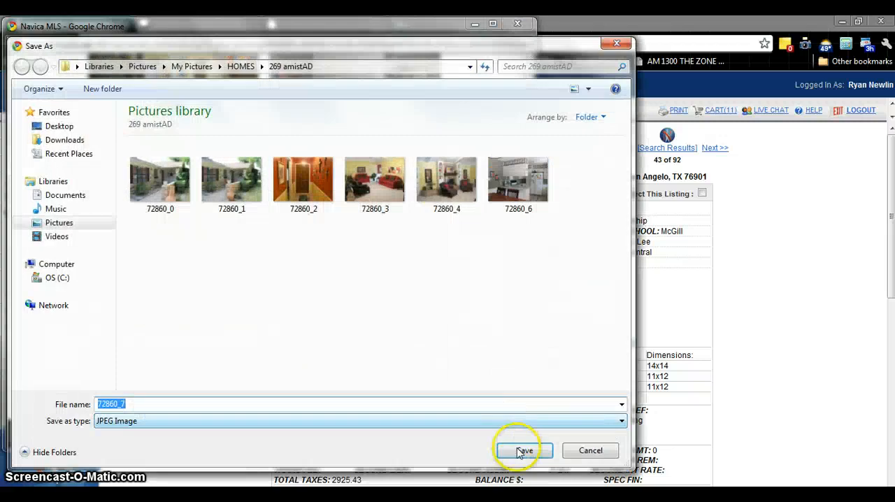
click(523, 450)
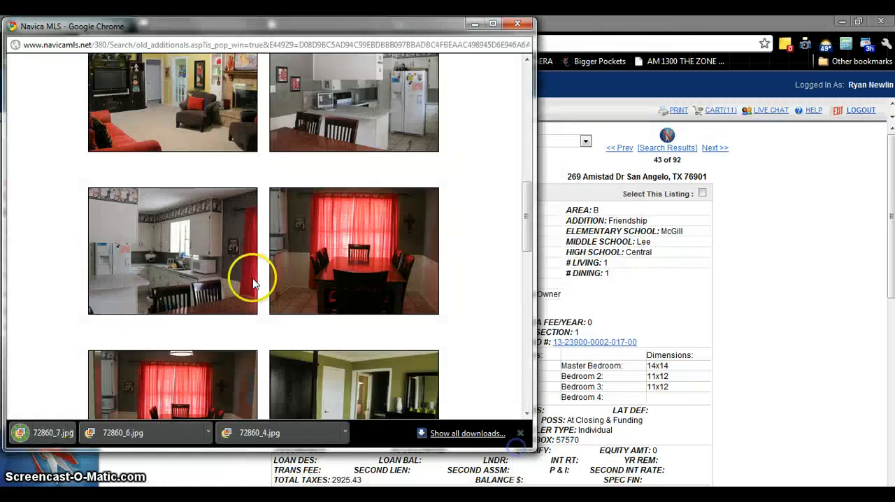
Save the wider red-curtain dining room photo and the first green bedroom bed photo to the property's folder as 72860_9 and 72860_11
scroll(245, 274, down, 3)
right_click(171, 271)
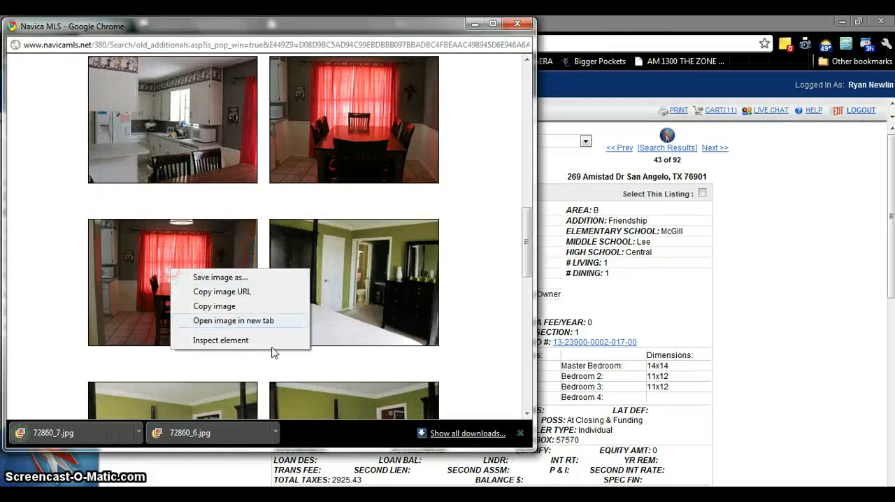
click(203, 277)
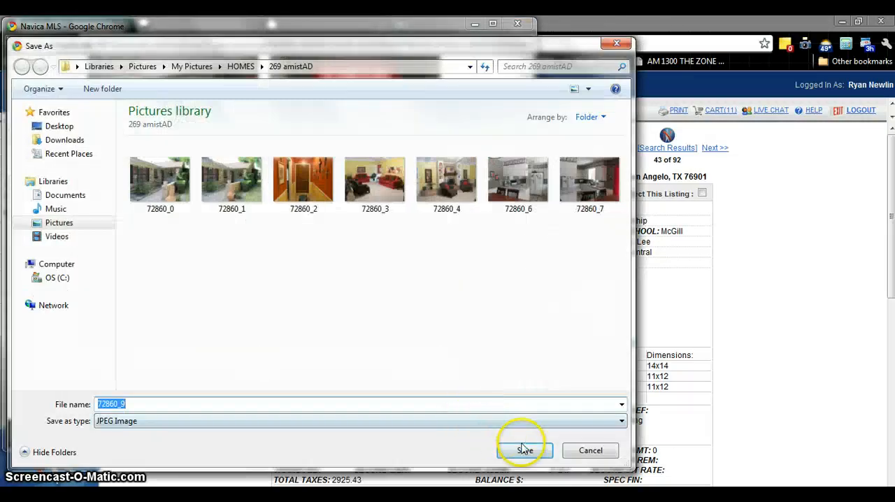
click(524, 450)
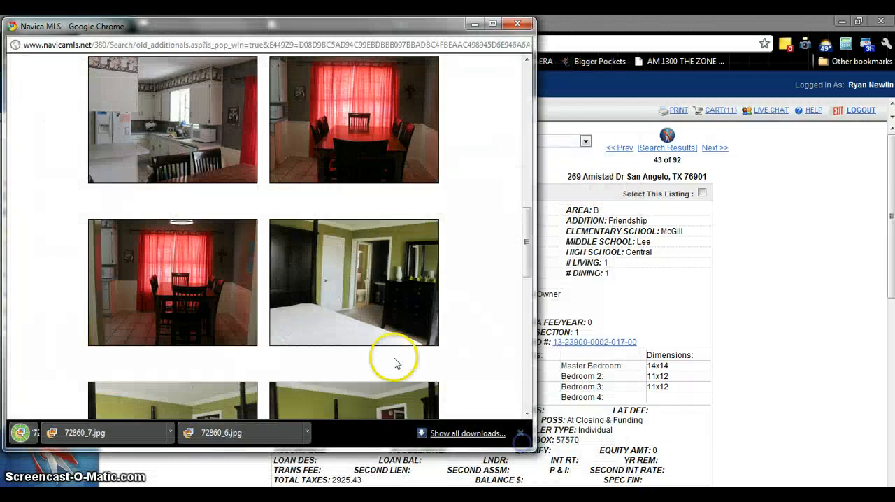
scroll(394, 359, down, 3)
right_click(172, 298)
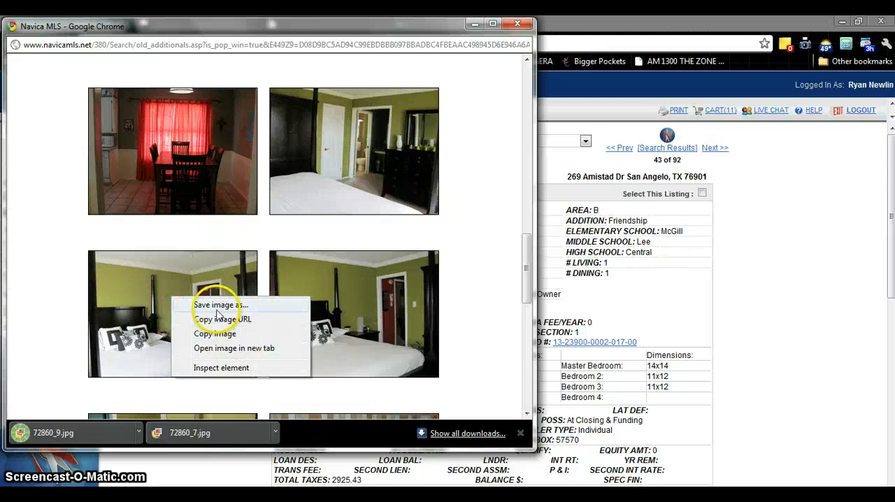
click(210, 305)
click(524, 450)
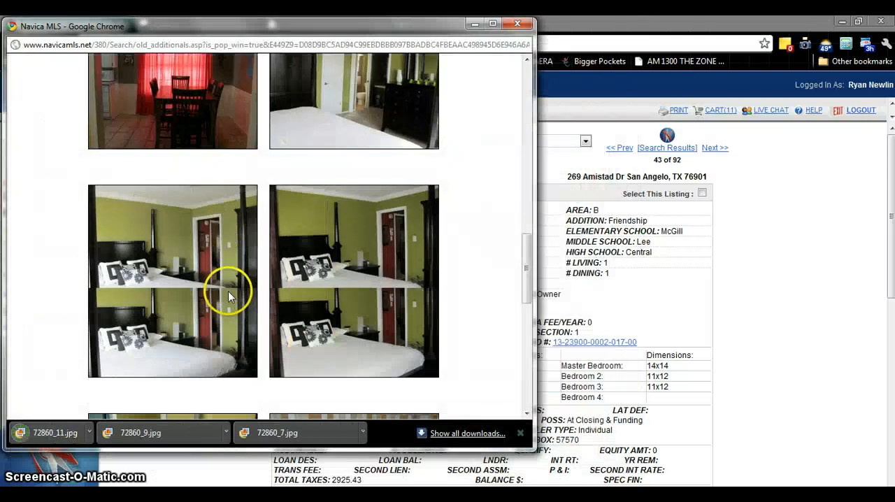
Save the bathroom sink photo and the bedroom photo with arched windows to the property's folder as 72860_13 and 72860_15
scroll(226, 288, down, 3)
right_click(166, 280)
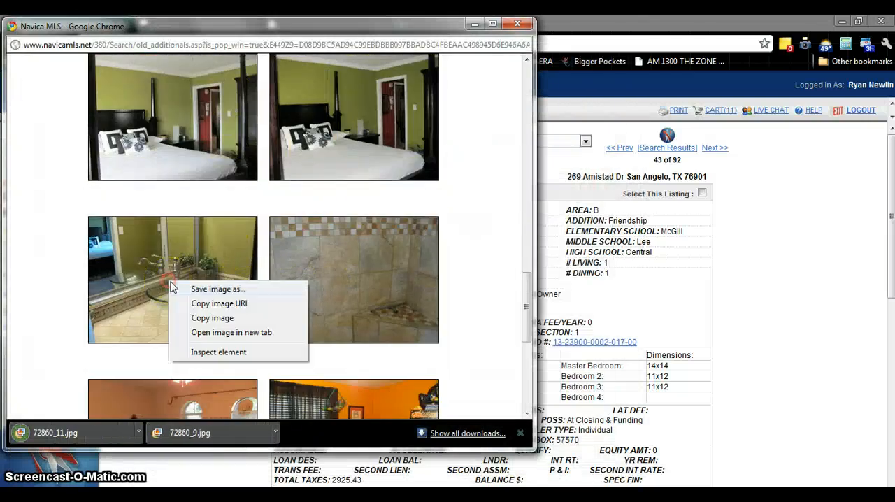
click(221, 291)
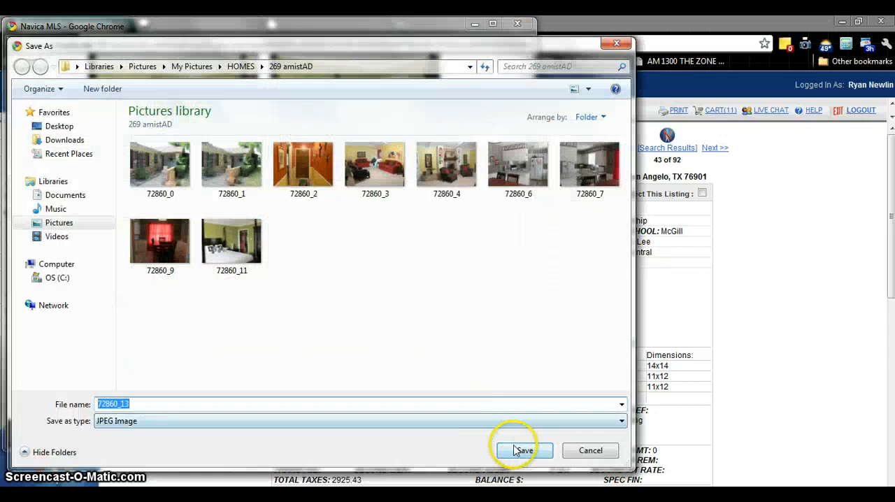
click(520, 450)
scroll(248, 273, down, 1)
scroll(405, 324, down, 4)
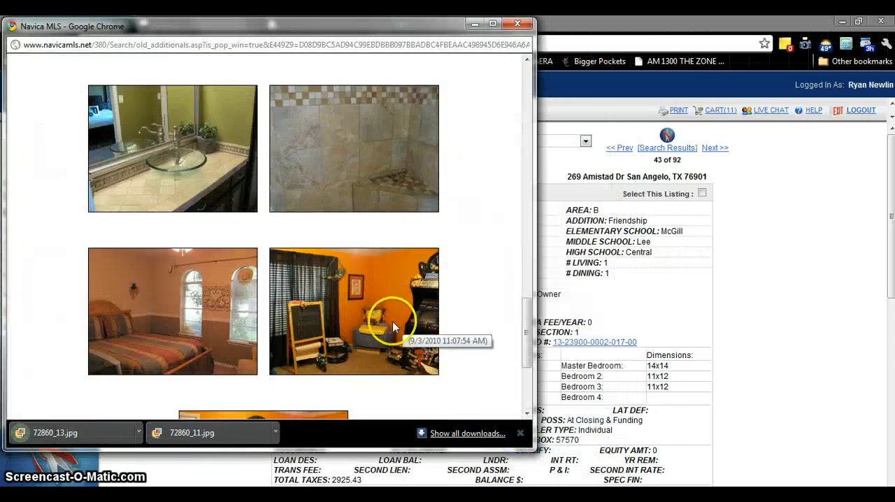
right_click(185, 161)
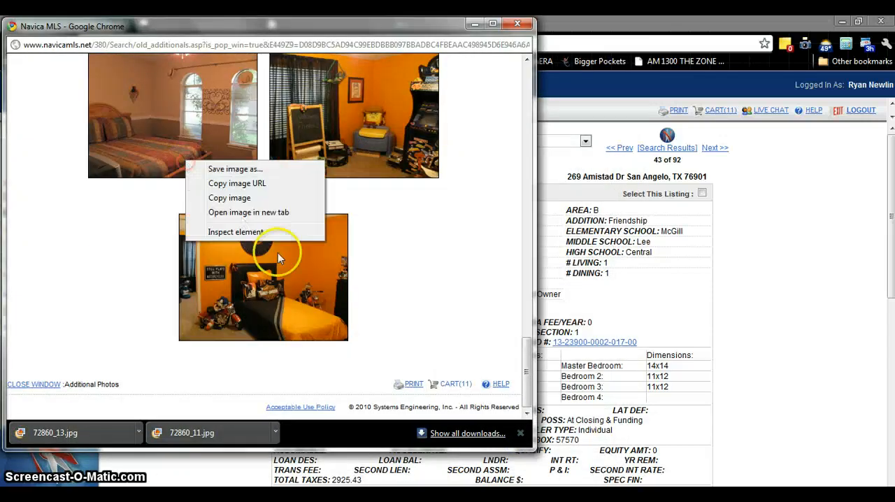
click(224, 170)
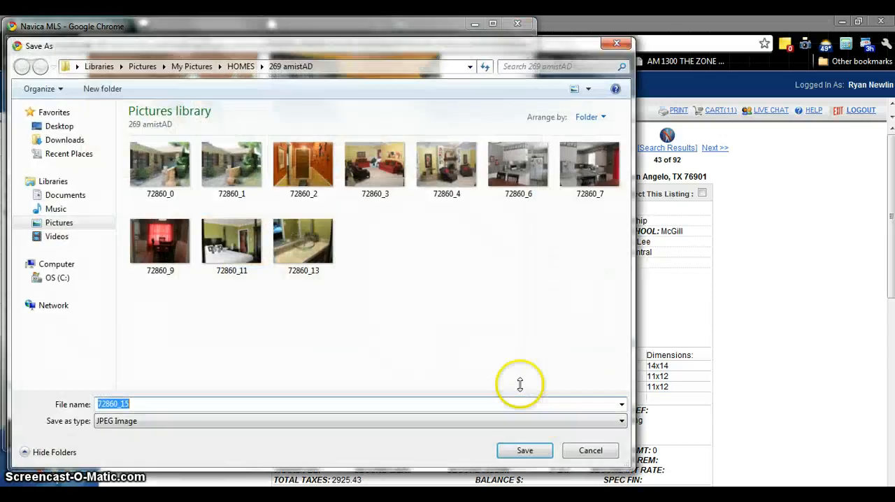
click(531, 450)
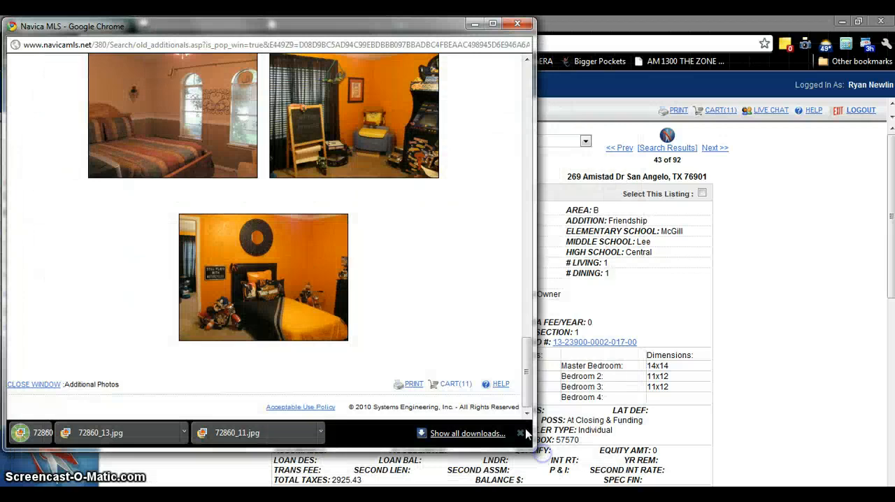
Close the additional photos window, switch to the HomeZoneMedia tab and choose 72860_0 from the property's HOMES folder as featured photo 1
click(518, 25)
click(301, 24)
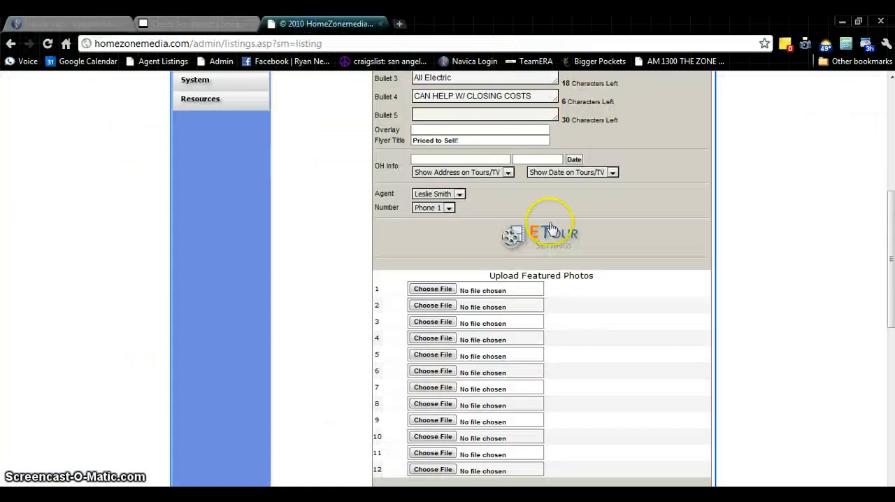
click(437, 289)
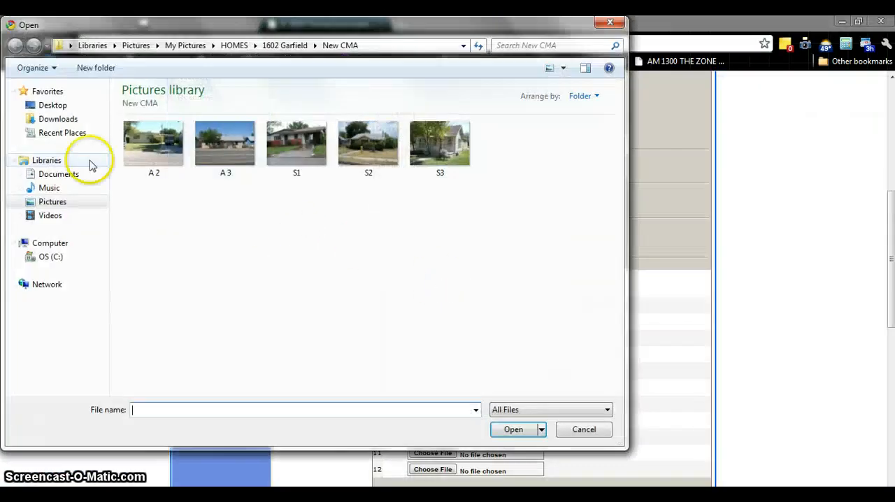
click(255, 45)
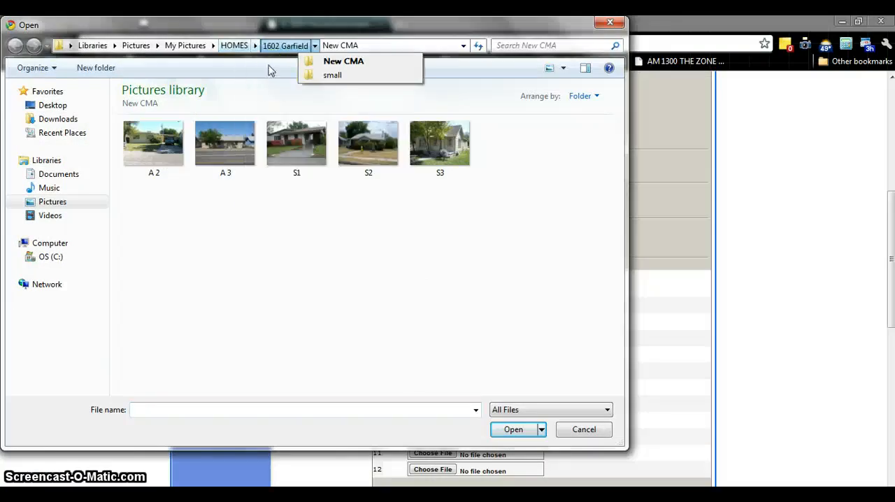
click(255, 45)
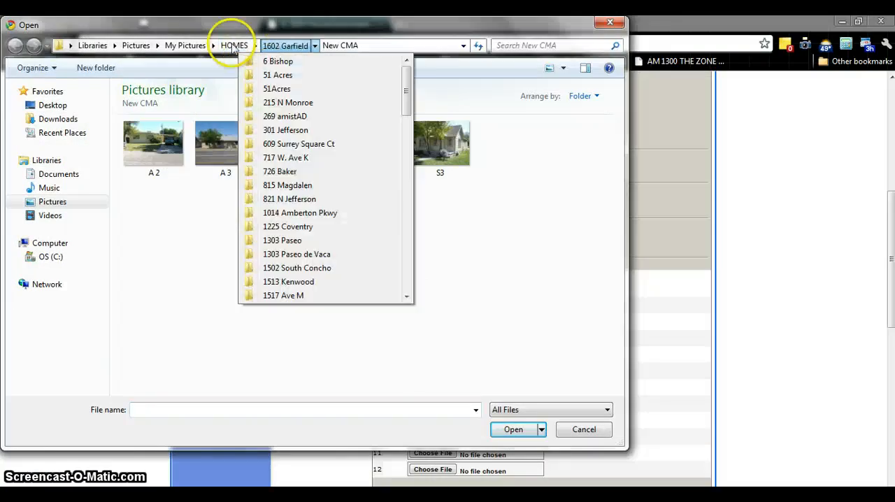
click(279, 118)
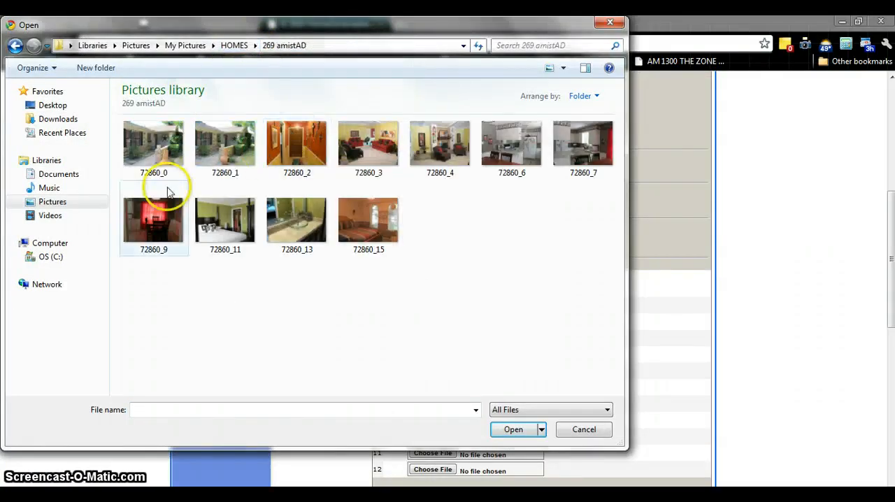
double_click(155, 148)
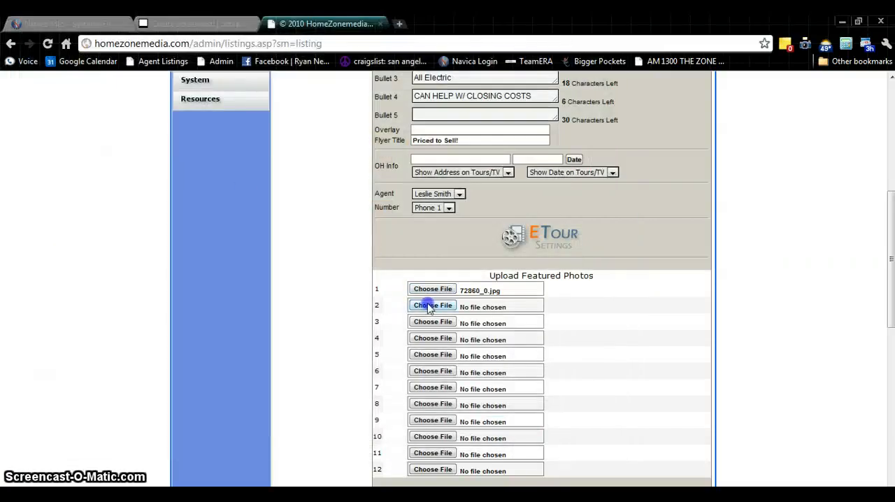
Choose 72860_2, 72860_3, 72860_4 and 72860_6 as featured photos 2, 3, 4 and 5
click(430, 308)
double_click(300, 147)
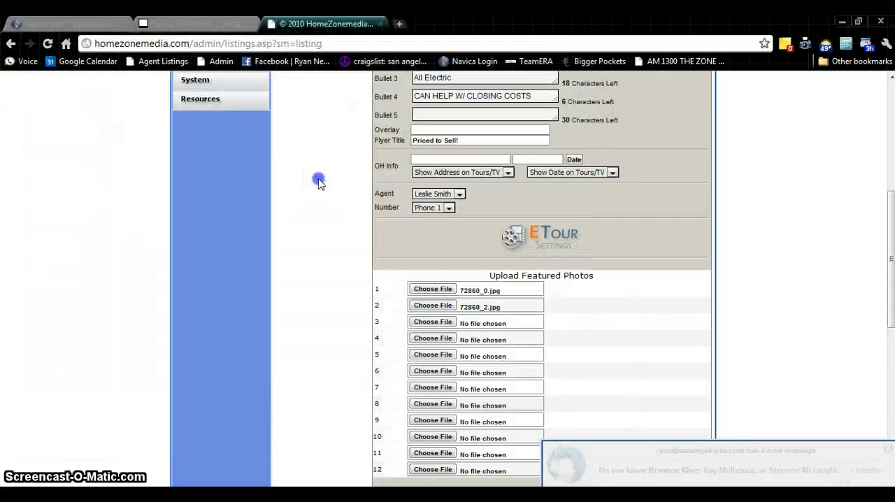
click(433, 323)
double_click(369, 144)
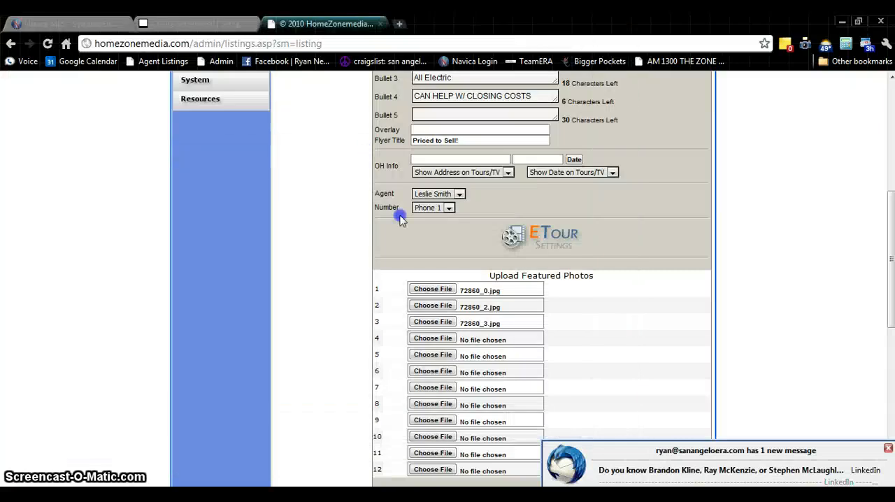
click(432, 340)
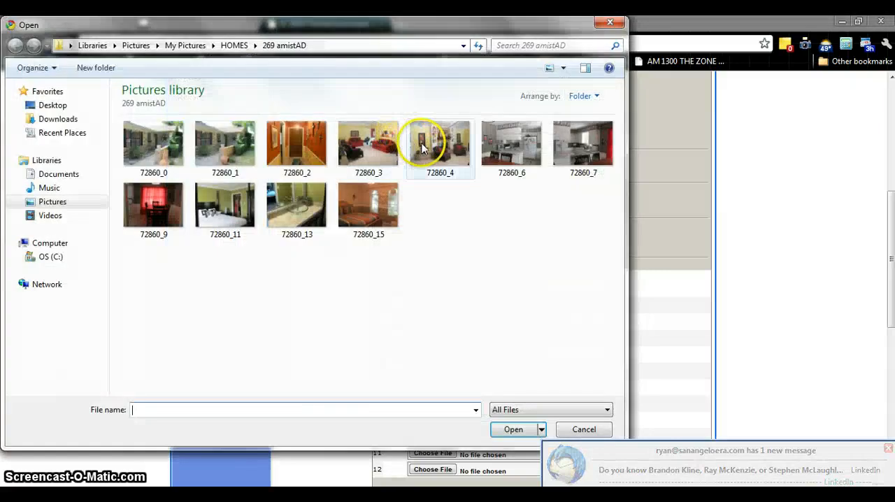
double_click(426, 144)
click(428, 355)
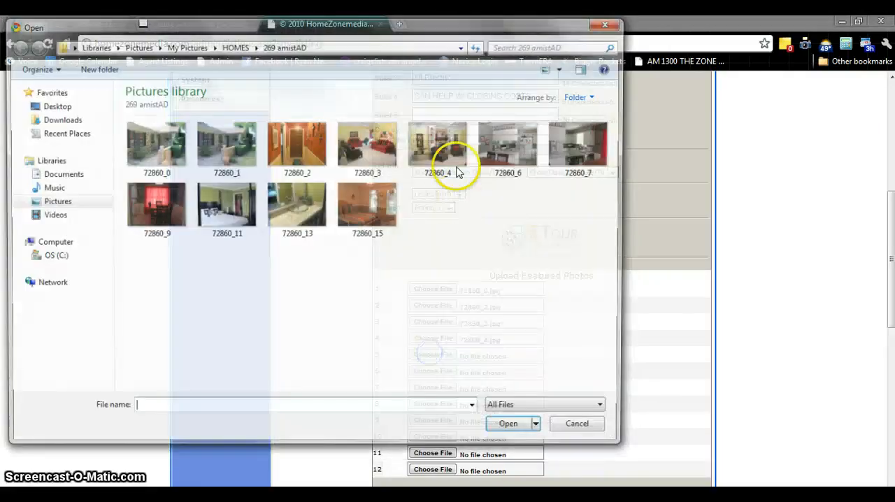
double_click(507, 144)
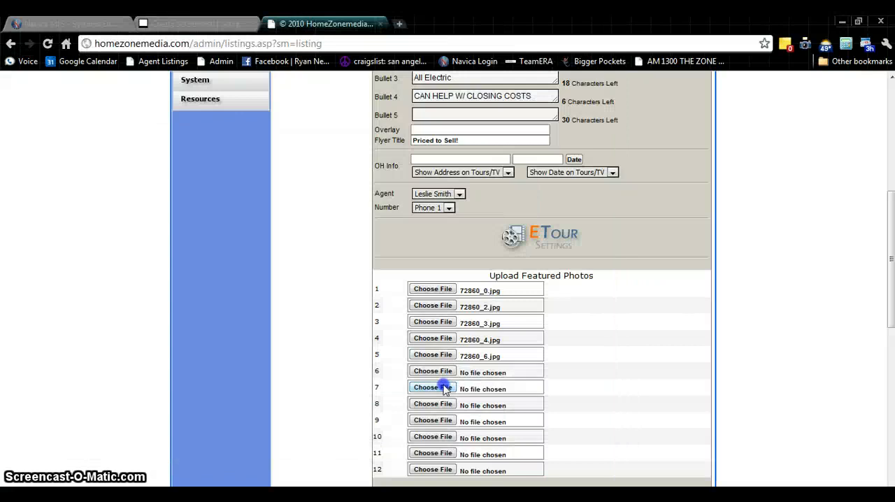
Choose the kitchen photo 72860_6 as featured photo 7
click(444, 389)
click(535, 152)
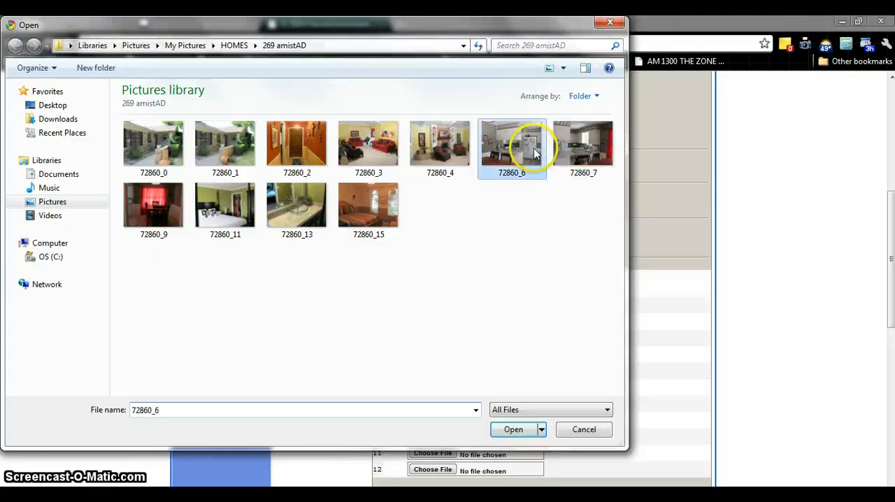
double_click(535, 153)
Choose 72860_7 as featured photo 6, 72860_9 as featured photo 8 and 72860_11 as featured photo 9
click(434, 373)
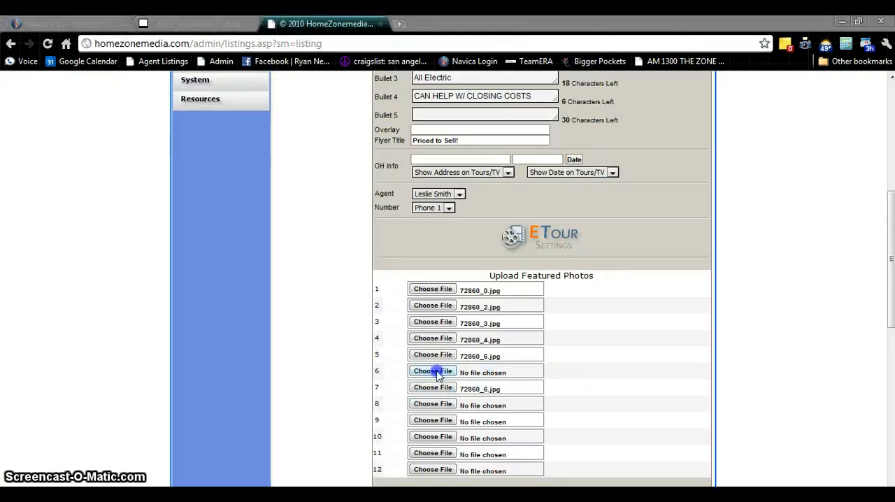
click(582, 151)
double_click(582, 151)
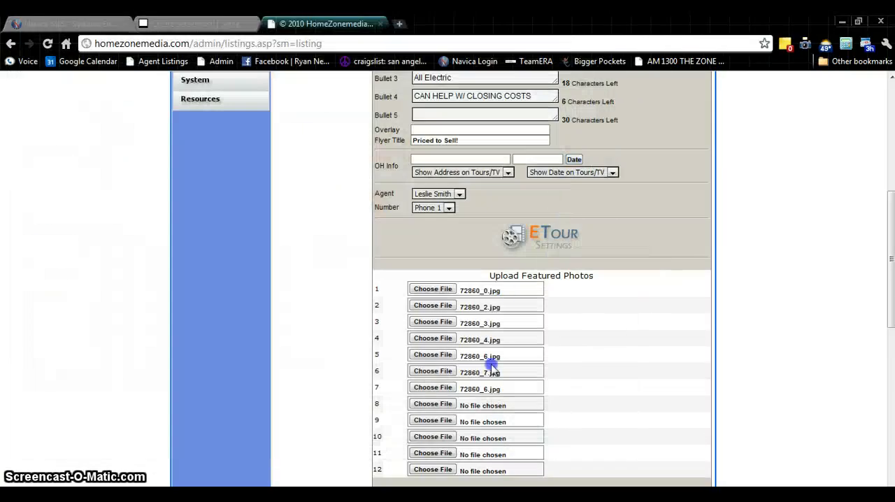
click(439, 404)
click(157, 205)
double_click(157, 205)
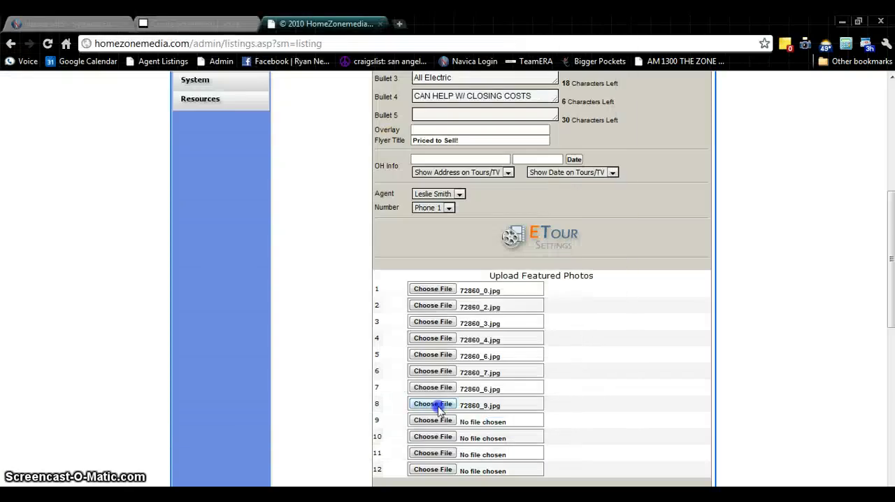
click(434, 420)
click(226, 202)
double_click(226, 203)
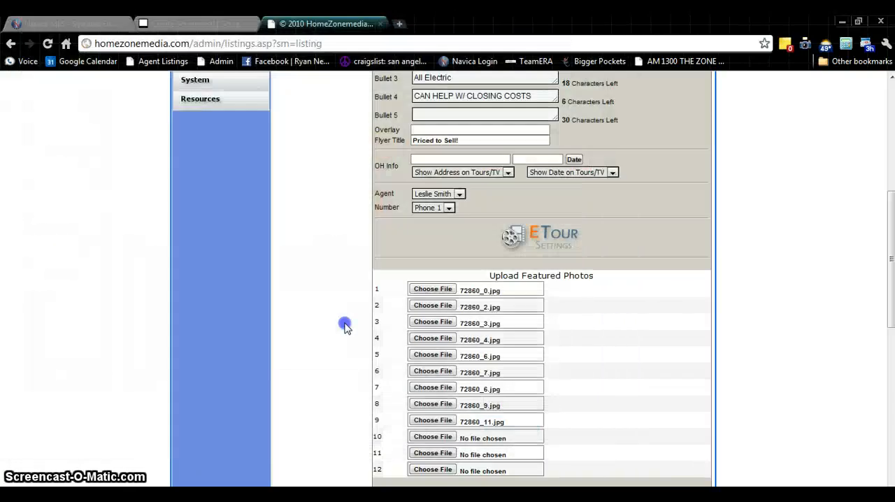
Choose 72860_13 and 72860_15 as featured photos 10 and 11, and check the list of chosen photos
click(441, 435)
click(297, 203)
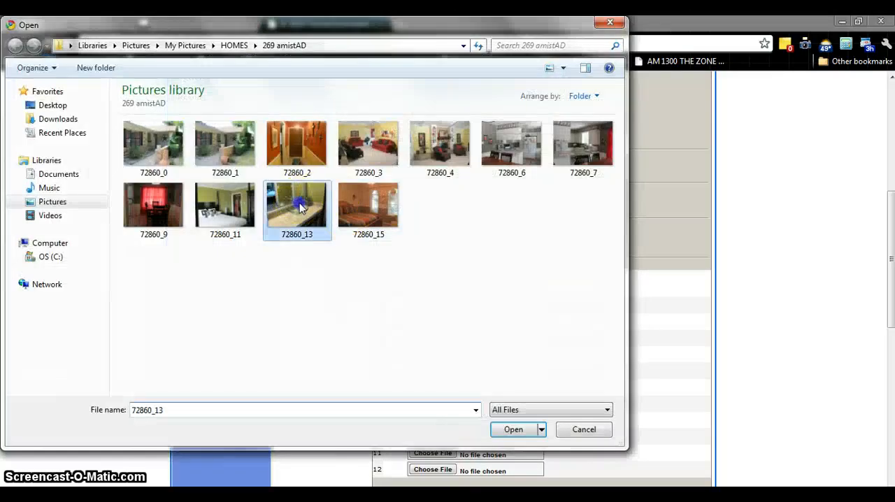
double_click(297, 203)
click(431, 453)
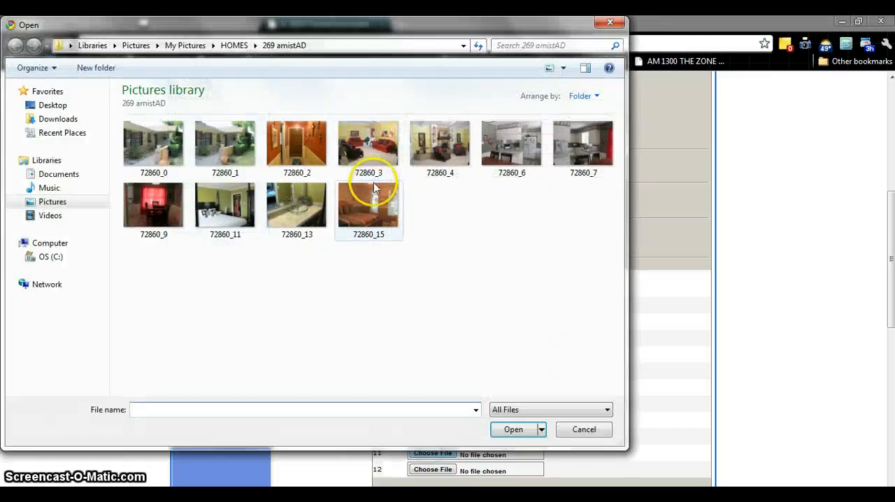
double_click(367, 203)
scroll(645, 353, down, 4)
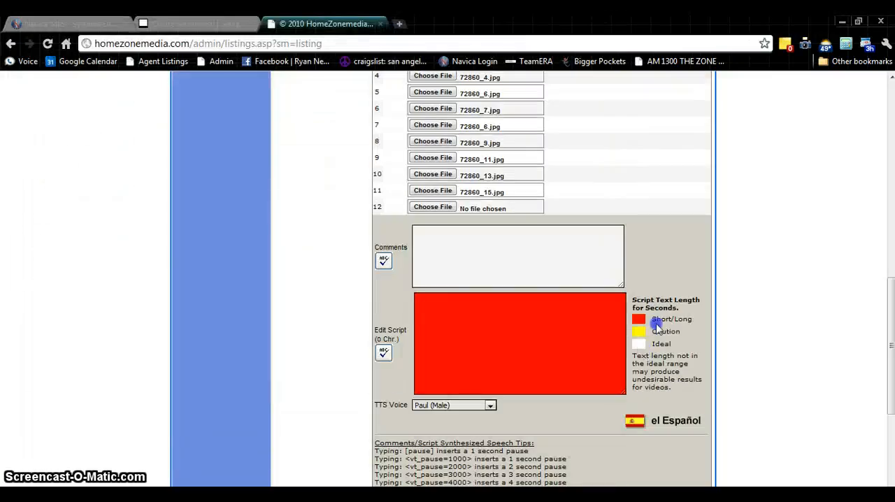
scroll(572, 305, up, 3)
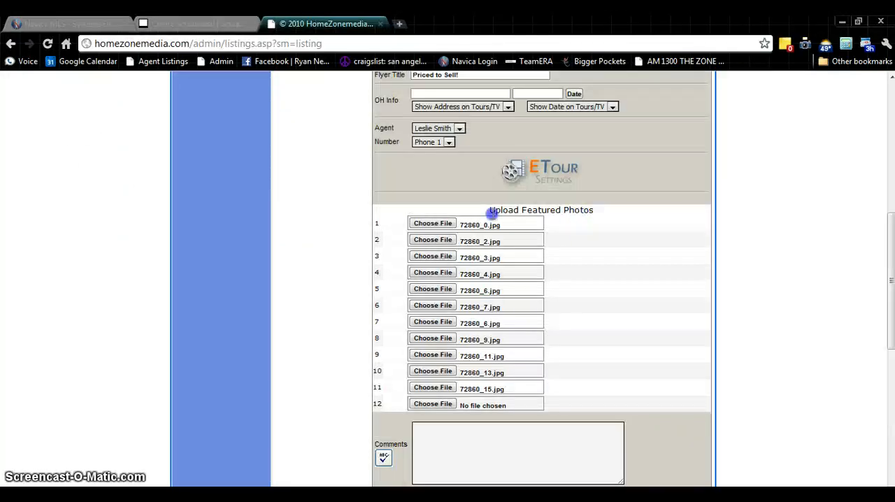
scroll(630, 295, down, 2)
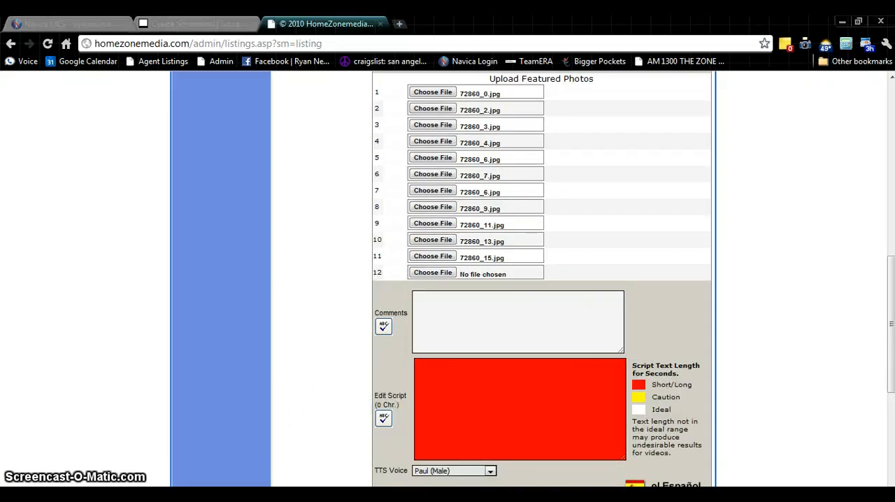
Switch to the Navica MLS tab and copy the property's public Remarks text, from "Bright, brilliant colors" to "Move in ready!"
click(70, 24)
scroll(368, 307, down, 4)
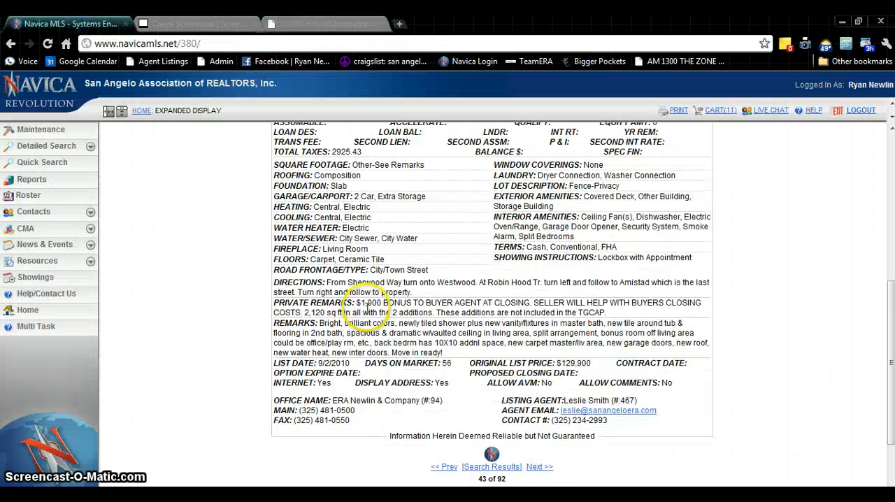
scroll(369, 308, down, 1)
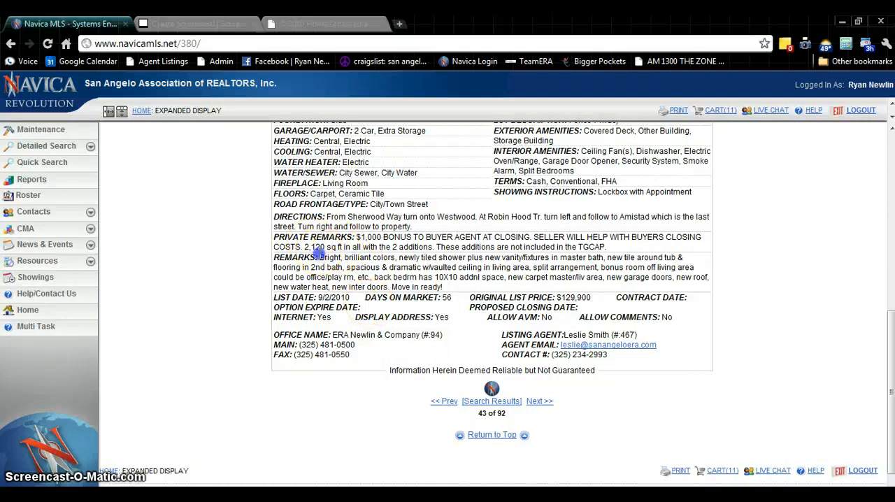
drag(318, 255, 443, 284)
key(ctrl+c)
right_click(404, 277)
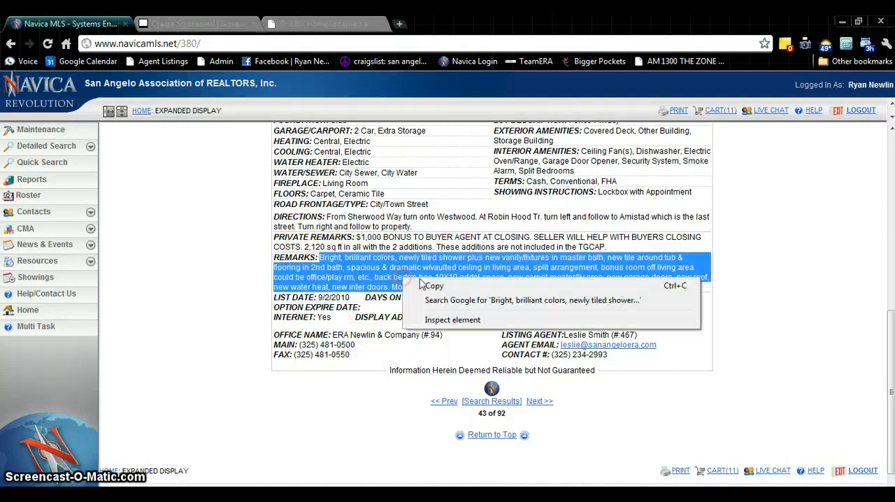
click(428, 284)
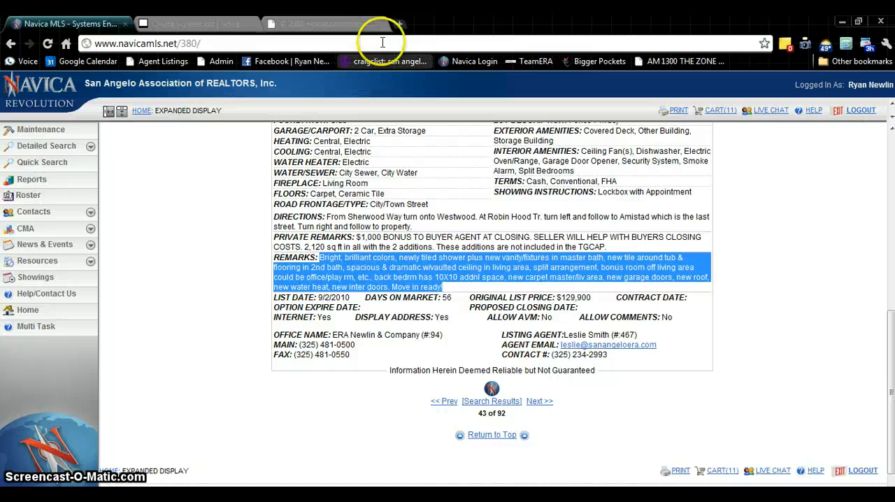
Return to the HomeZoneMedia listing and paste the copied remarks into both the Comments and the Edit Script fields
click(342, 24)
click(472, 318)
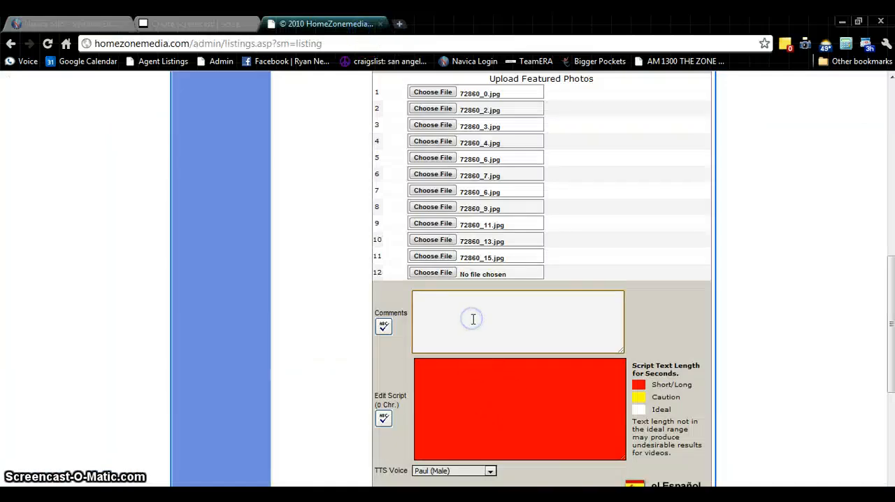
key(ctrl+v)
scroll(536, 359, down, 2)
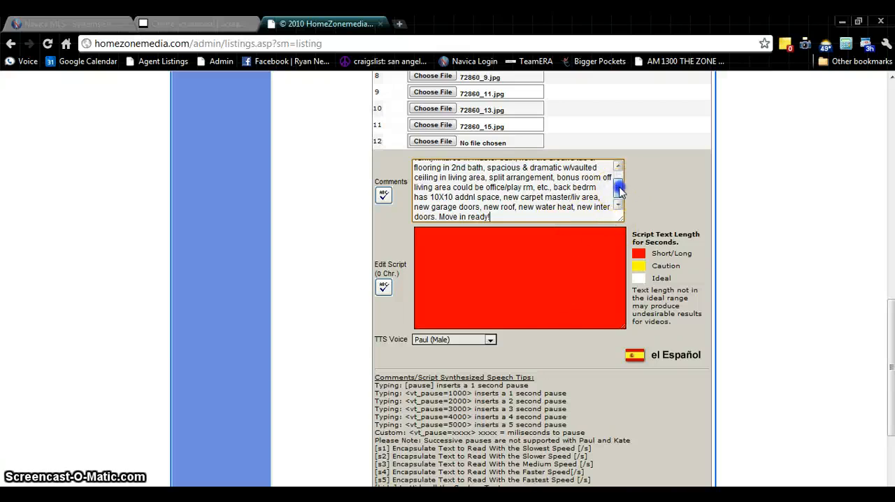
drag(620, 189, 620, 199)
right_click(478, 277)
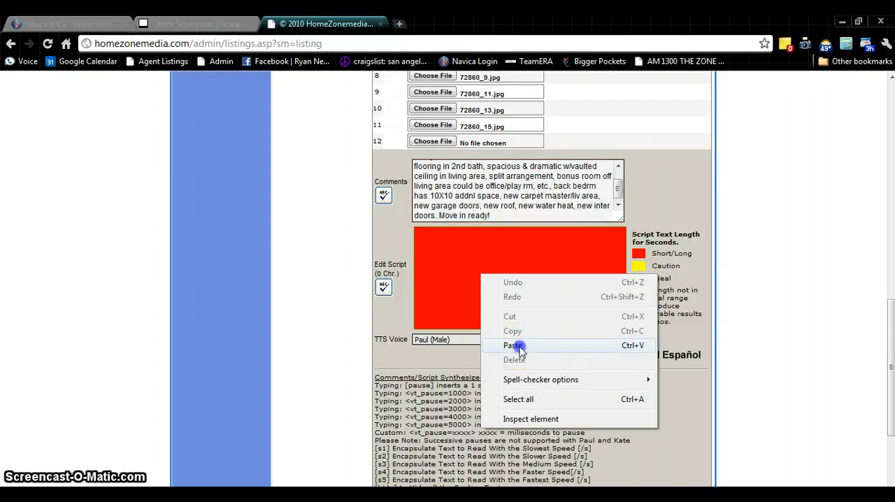
click(518, 348)
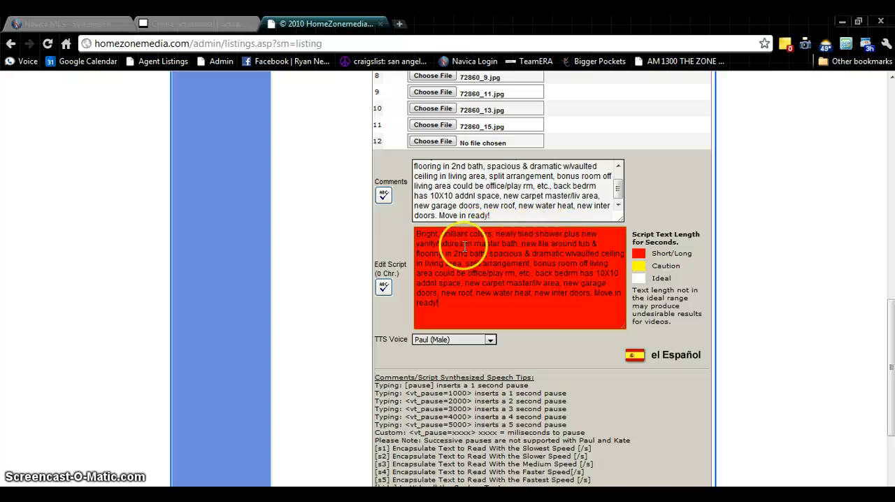
In the script, write "vanity and fixtures", start new sentences at "New tile" and "Spacious", and spell out "with vaulted ceiling"
click(513, 240)
text(and)
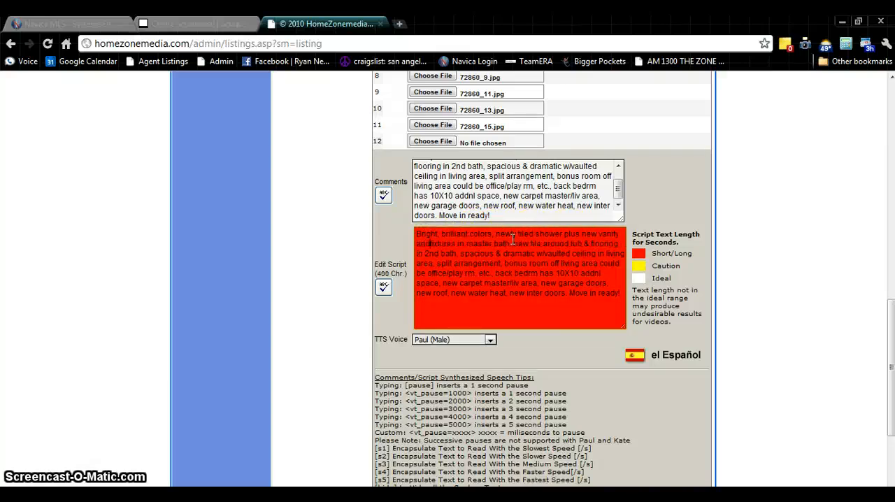
click(515, 242)
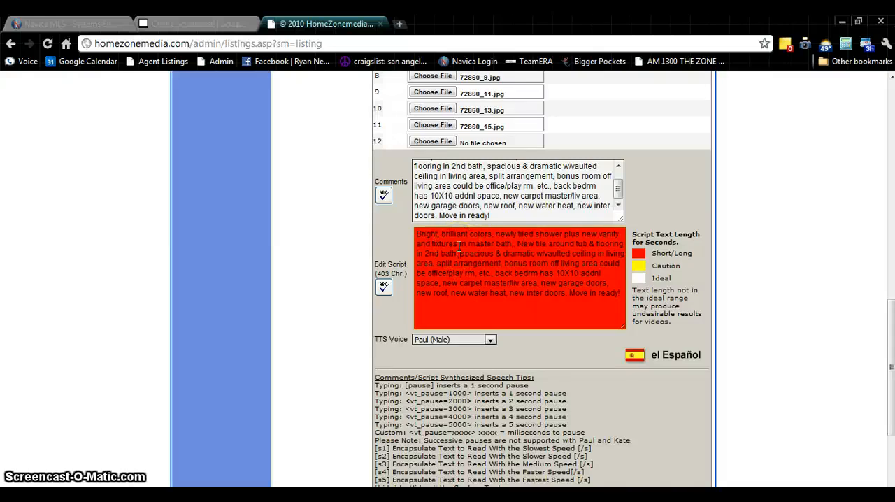
text(S)
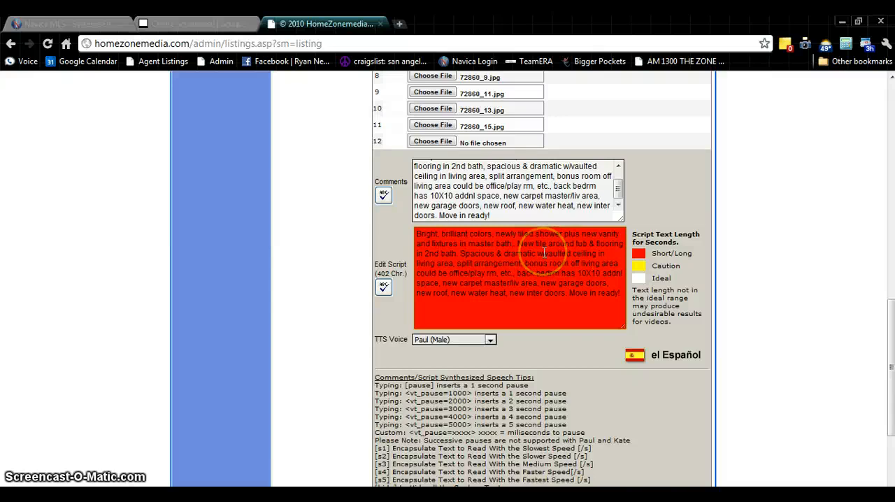
key(BackSpace)
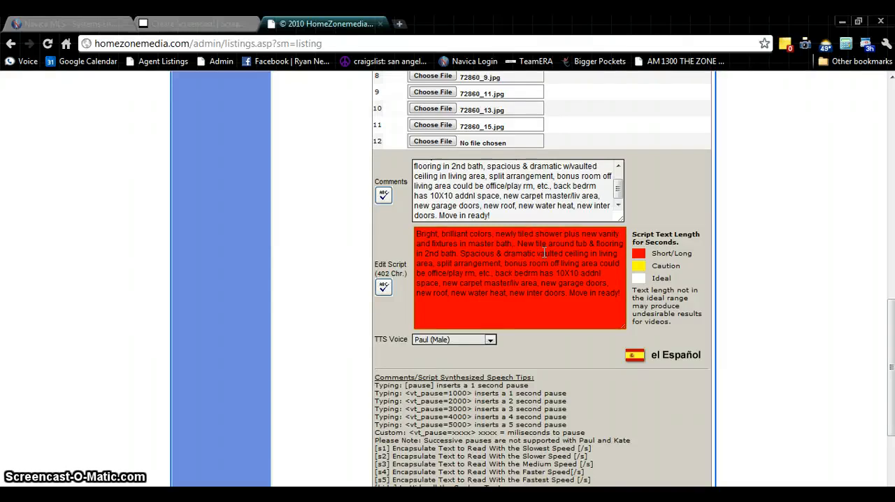
text(with)
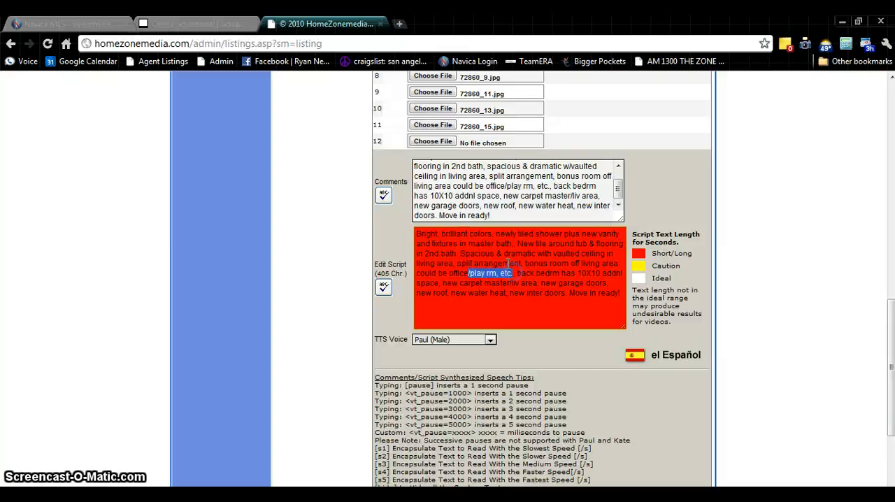
In the script, replace "/play rm, etc." after "office" with "or play room" and end the sentence there
key(Delete)
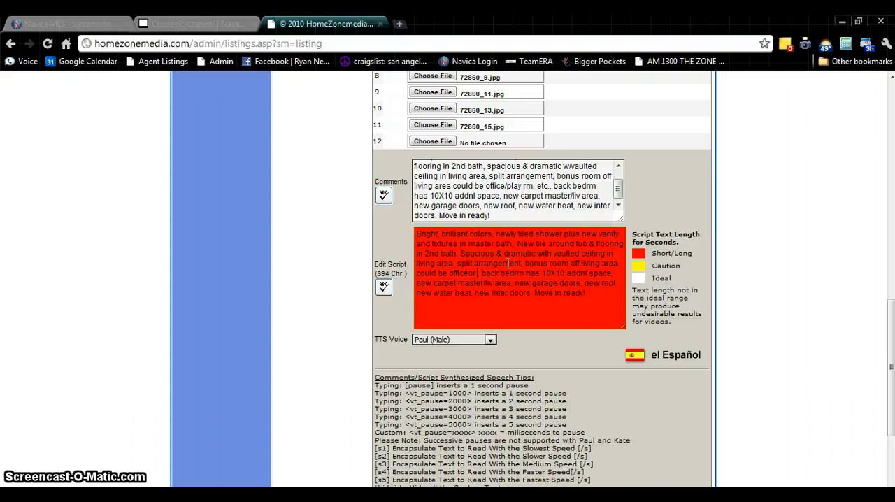
key(BackSpace)
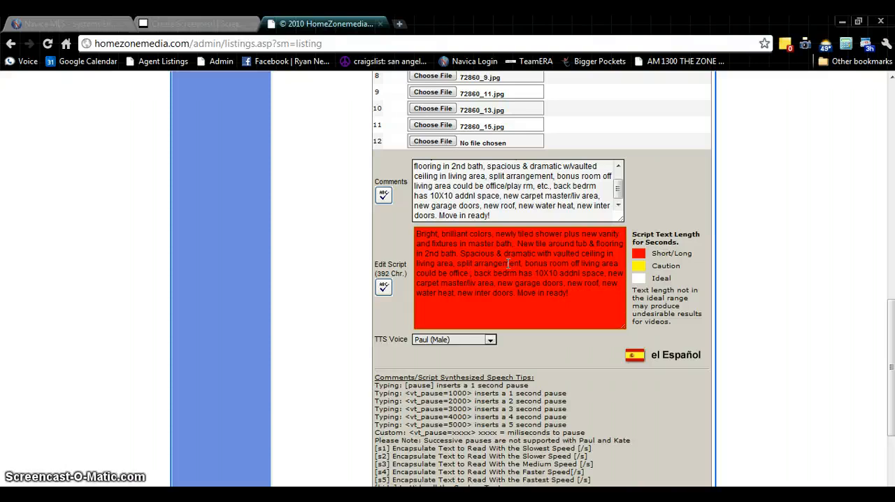
text(or play)
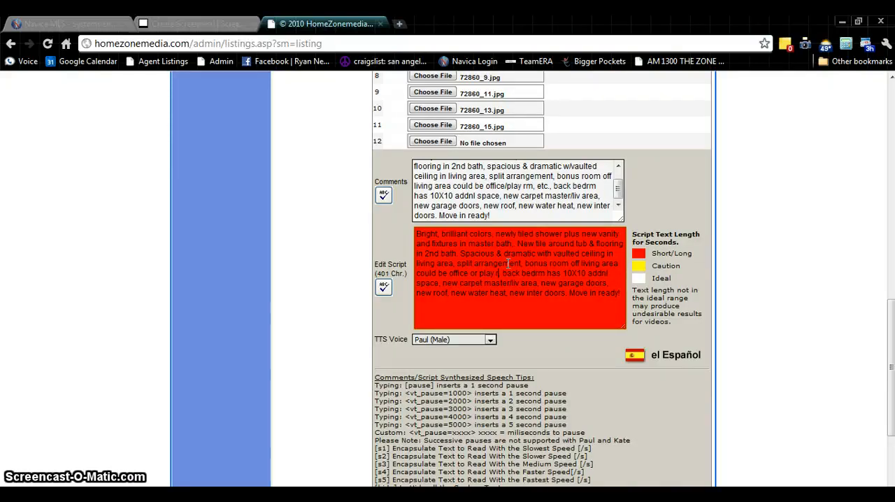
text( room,)
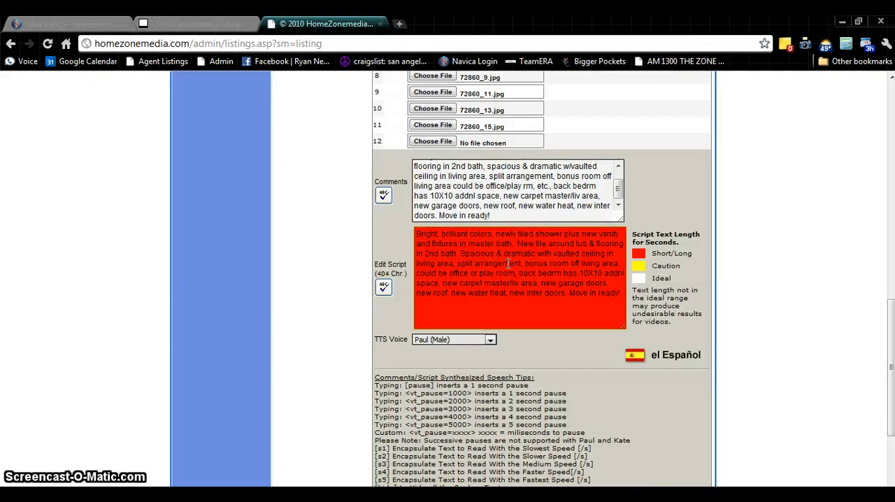
key(BackSpace)
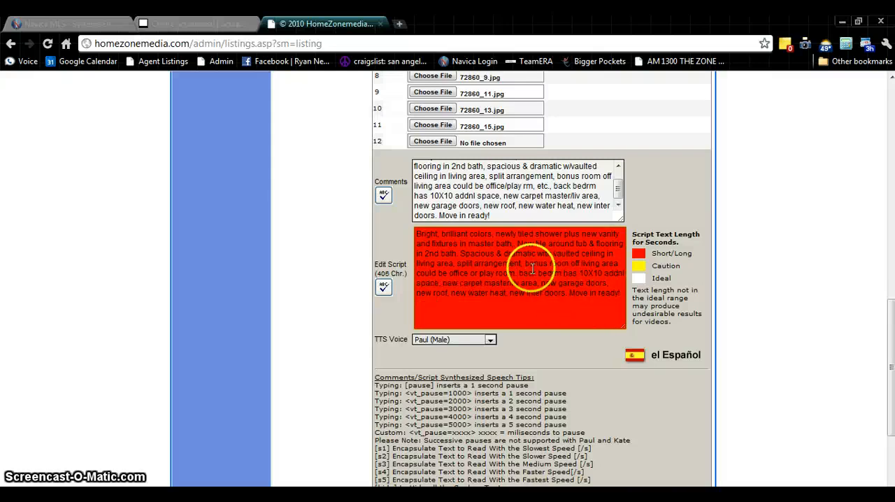
Reword the script's back bedroom phrase as "The back bedroom has additional space", removing the 10X10 size
text(The)
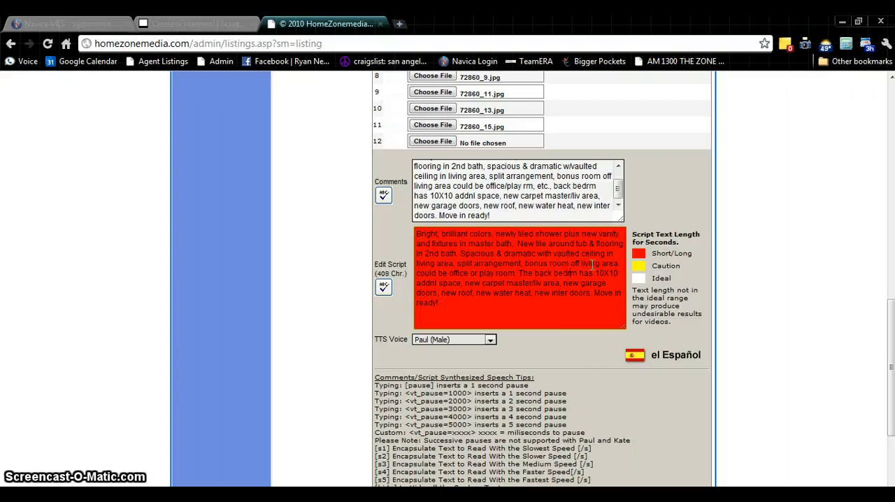
text(oo)
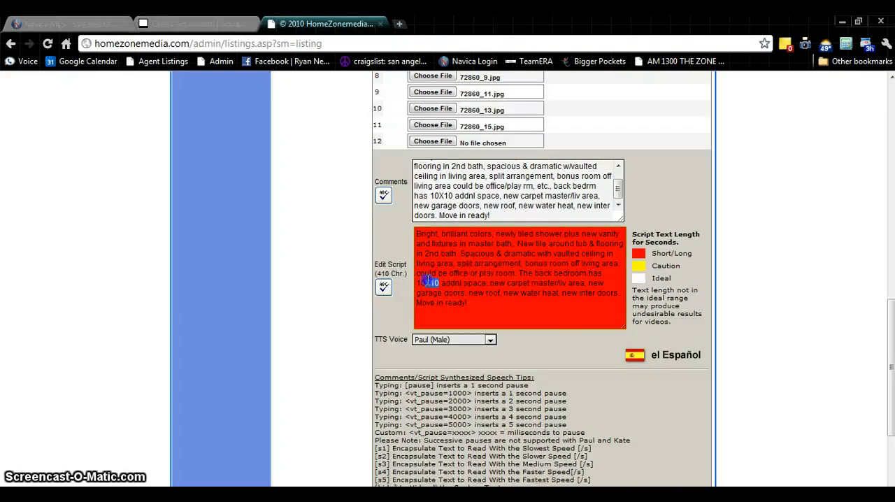
key(BackSpace)
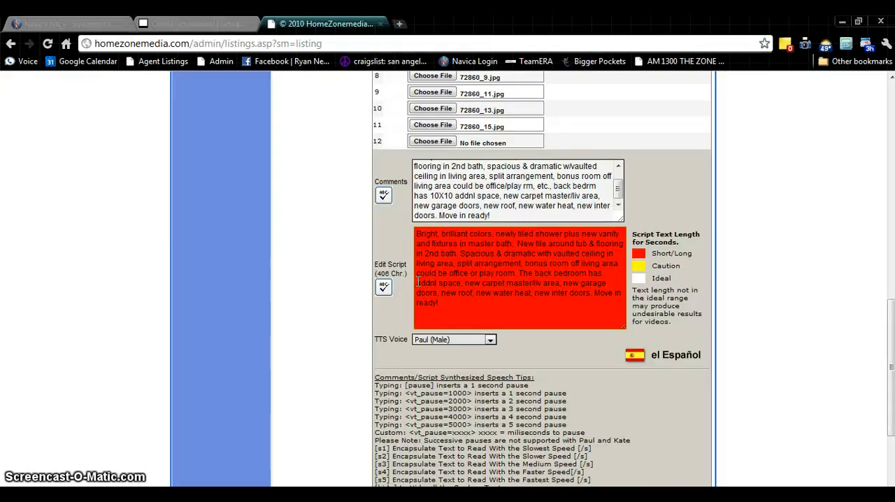
key(BackSpace)
key(BackSpace)
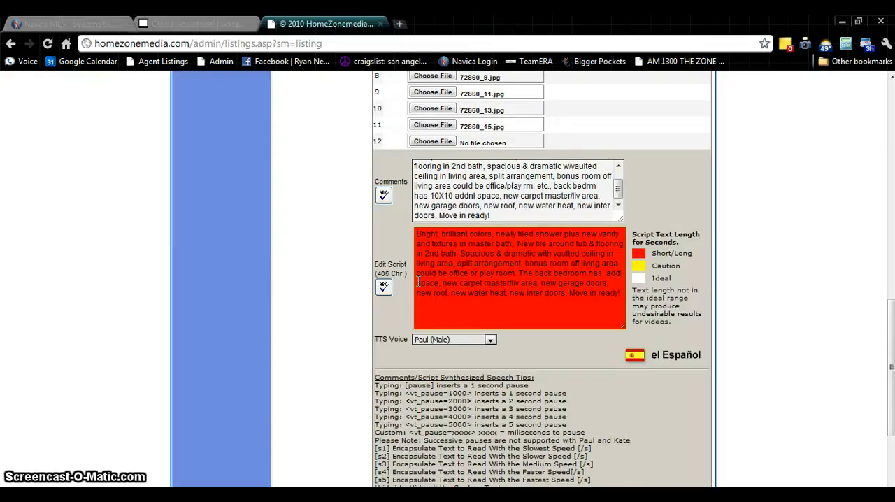
text(ition)
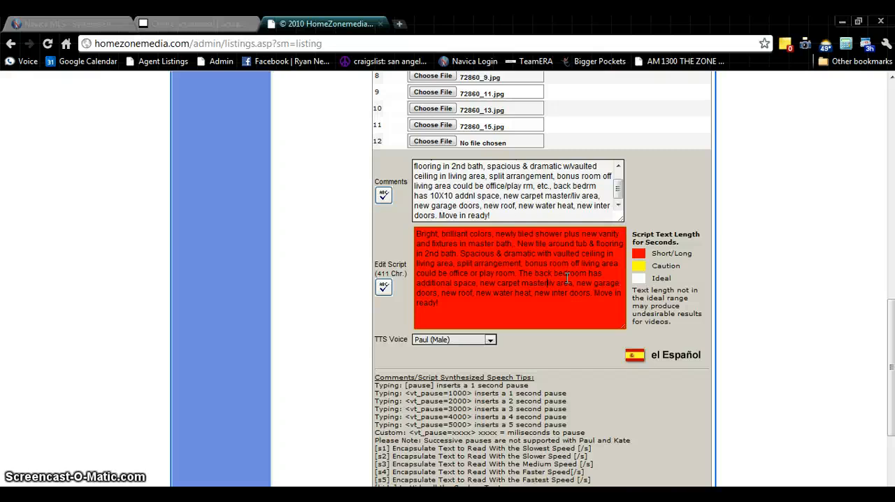
Spell out the script's remaining abbreviations as "master and living area", "new water heater" and "new interior doors"
text(and)
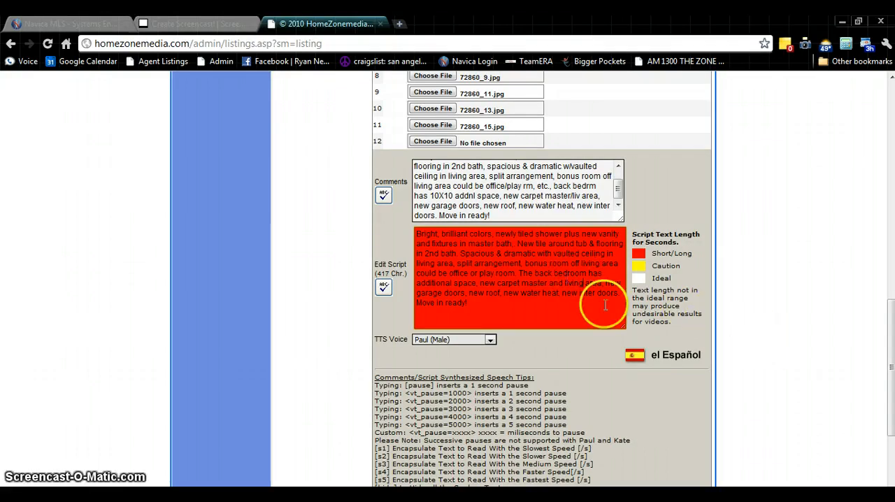
click(557, 293)
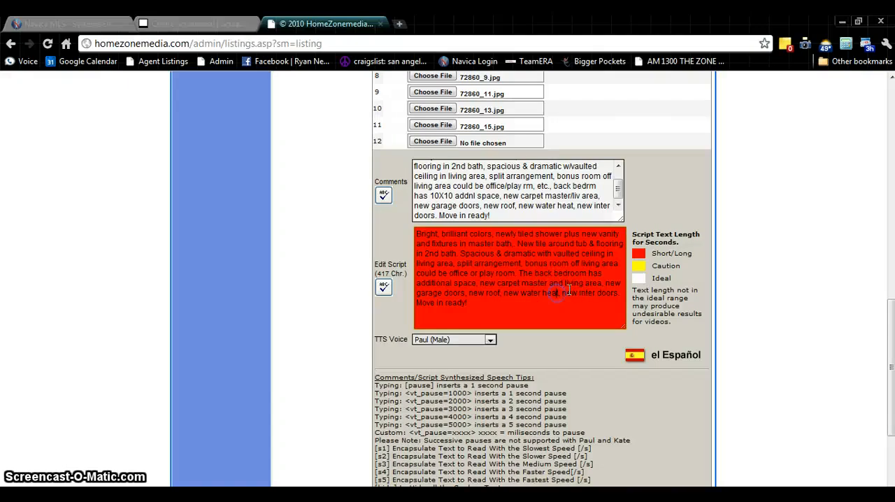
text(er)
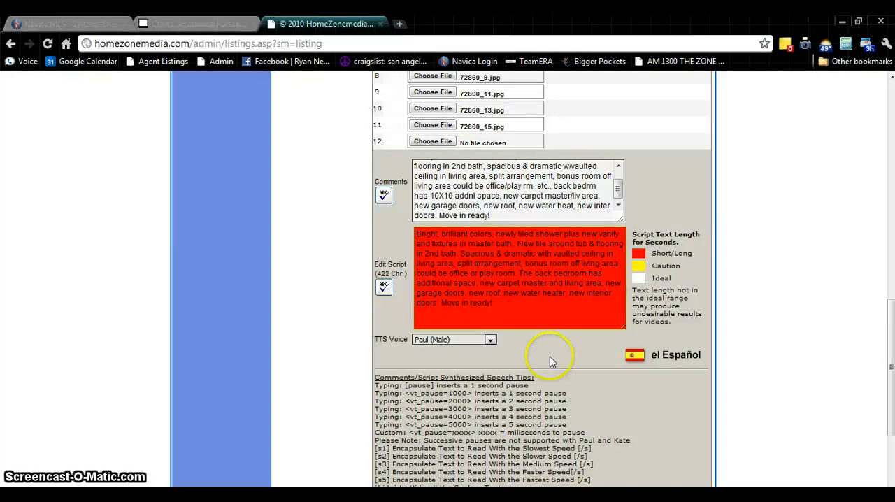
Add the closing sentence "Price at $129,899." after "Move in ready!" in the script
click(502, 301)
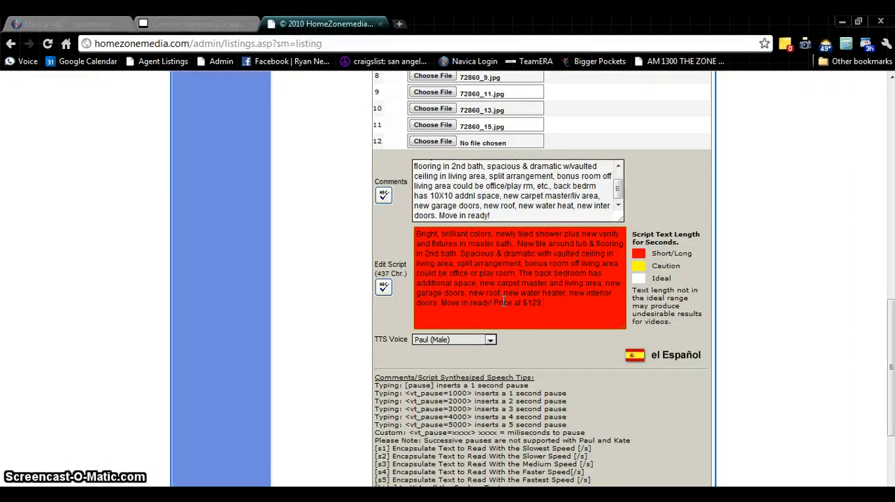
scroll(503, 301, up, 10)
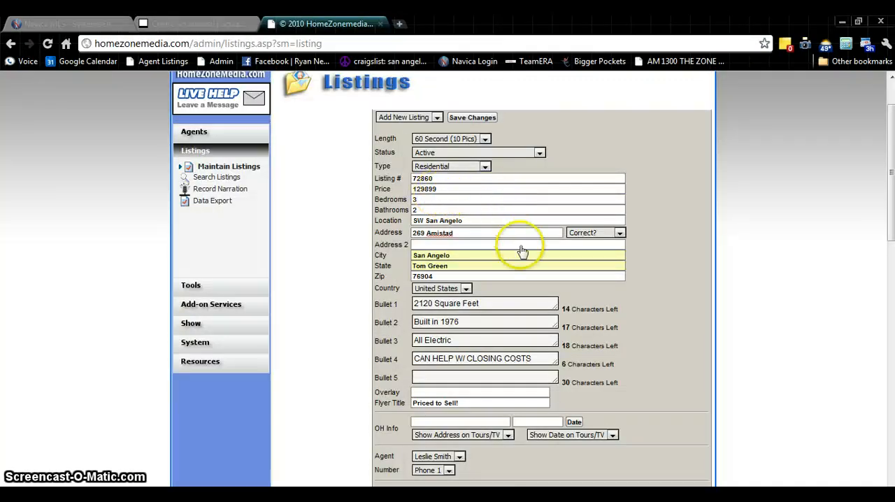
scroll(519, 251, down, 10)
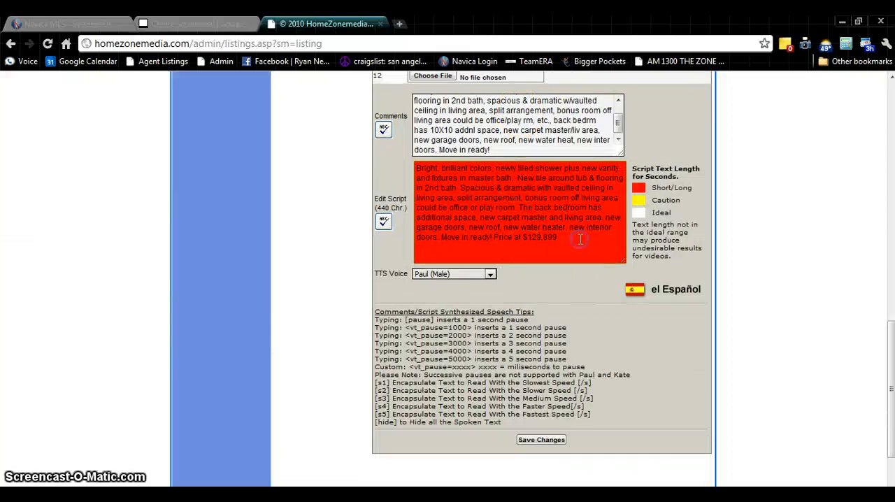
click(638, 241)
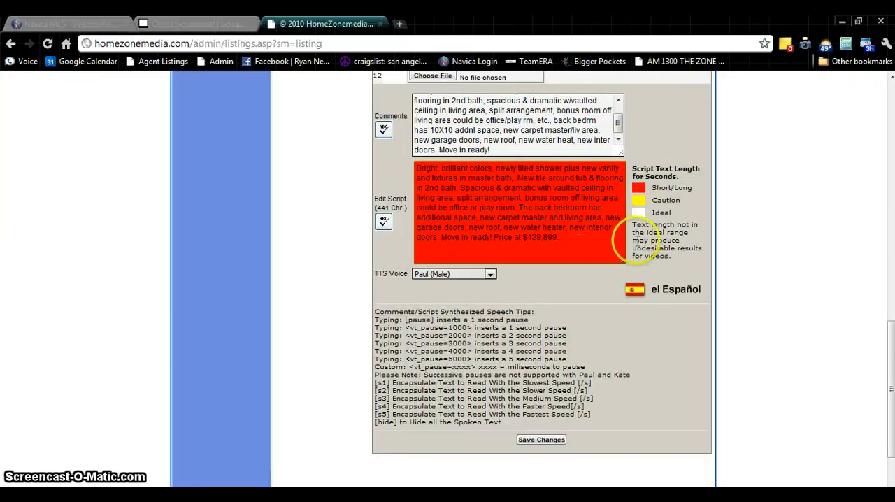
Set the script's TTS voice to Susan (Female) and save the new listing
click(474, 274)
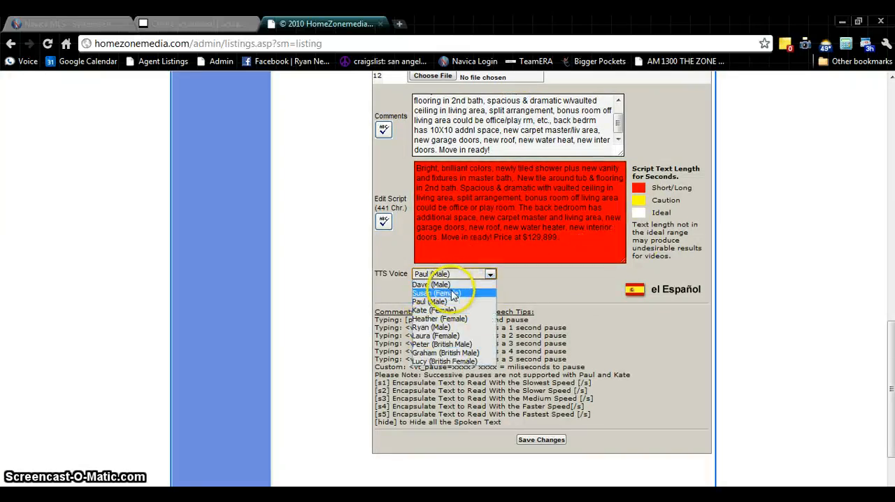
click(474, 292)
scroll(479, 286, down, 1)
click(544, 369)
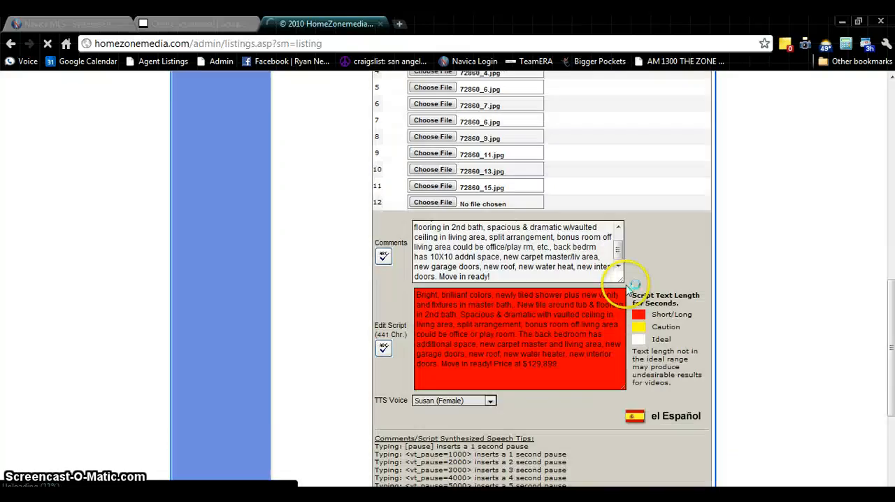
scroll(623, 304, up, 3)
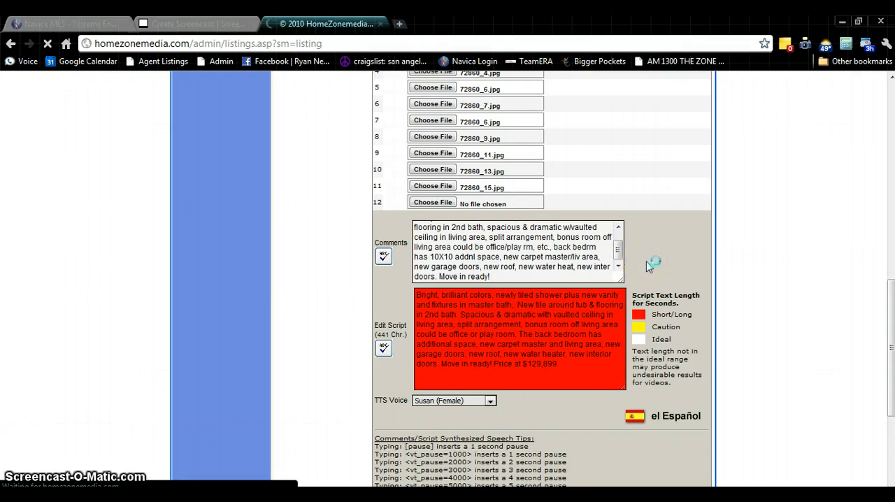
scroll(646, 266, up, 7)
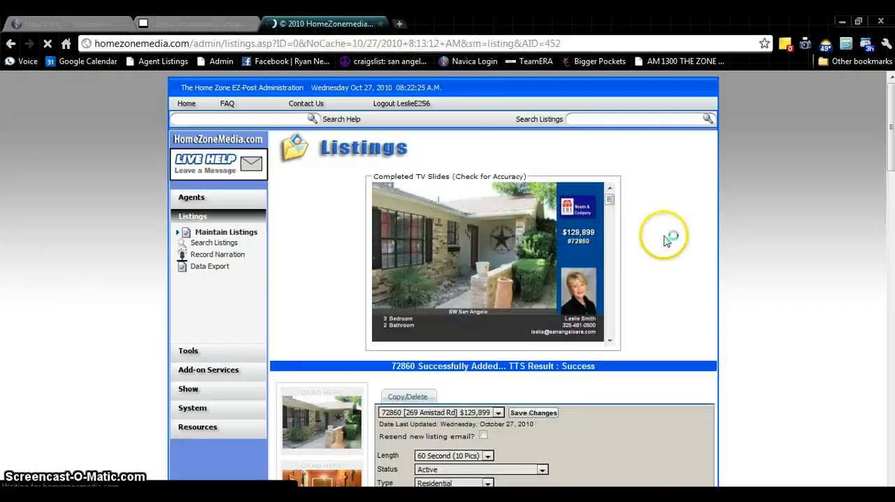
Check the completed TV slides and saved details, switch the agent's contact number to Phone 2, and save the listing again
mouse_move(607, 200)
mouse_down()
mouse_move(609, 332)
mouse_move(613, 187)
mouse_up()
scroll(676, 220, down, 3)
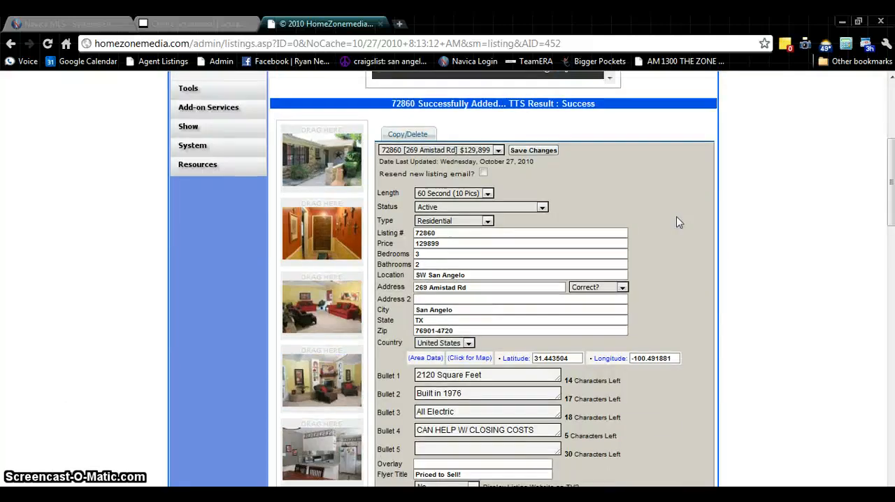
scroll(677, 222, down, 1)
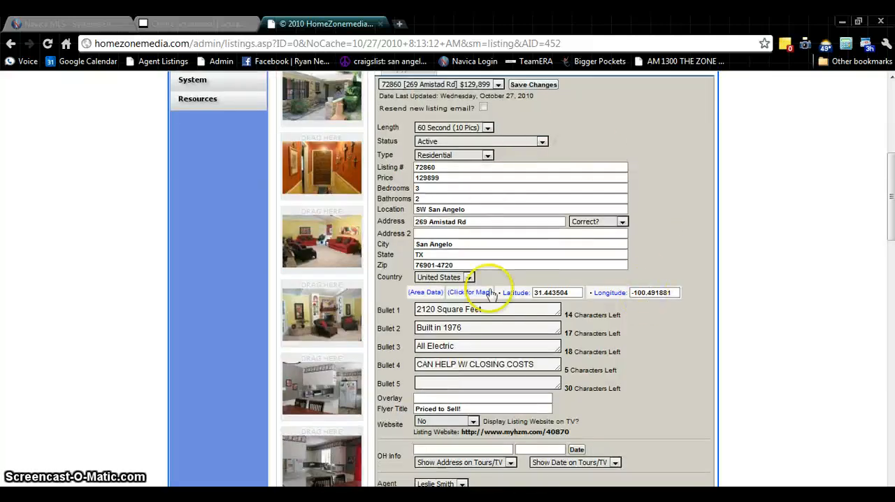
scroll(644, 276, down, 3)
scroll(658, 245, down, 2)
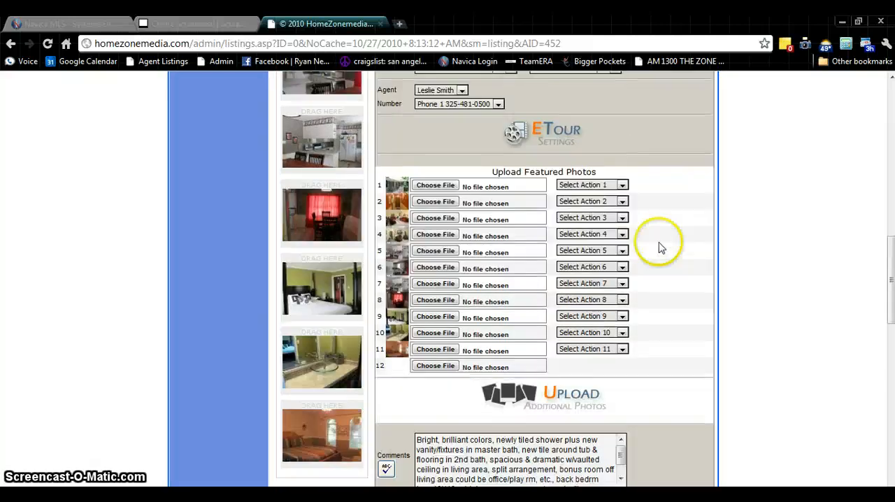
scroll(482, 147, up, 2)
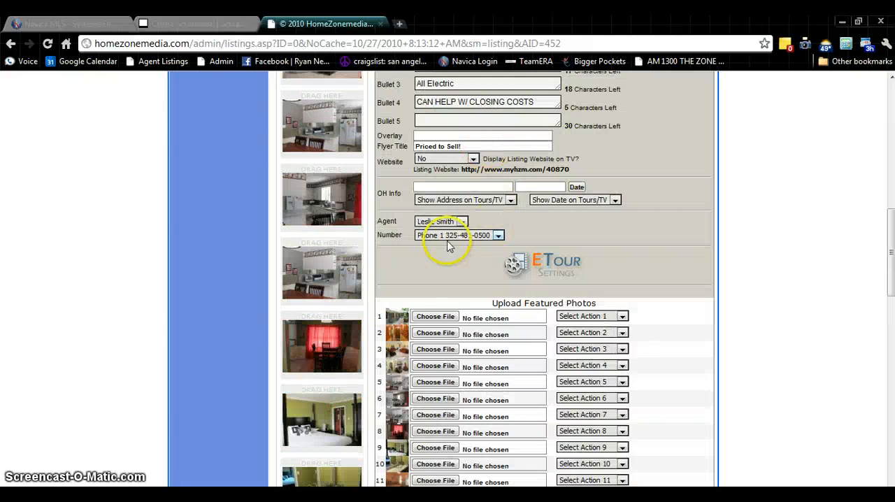
click(498, 237)
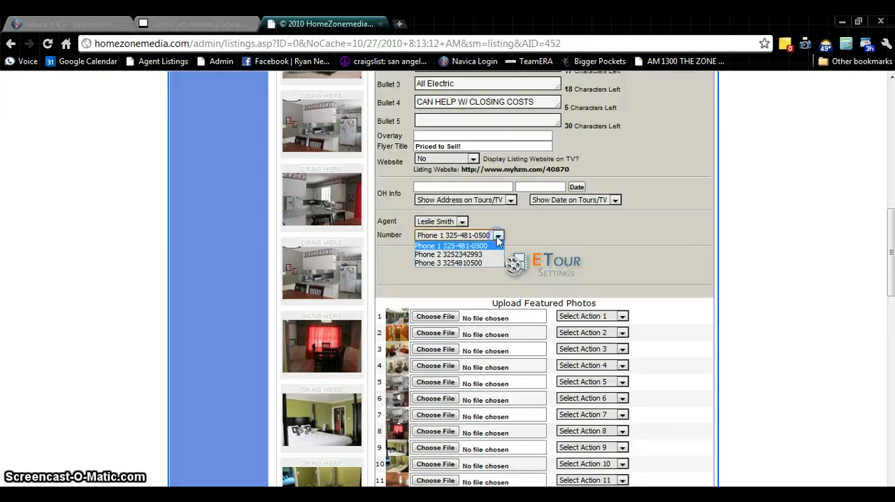
click(462, 254)
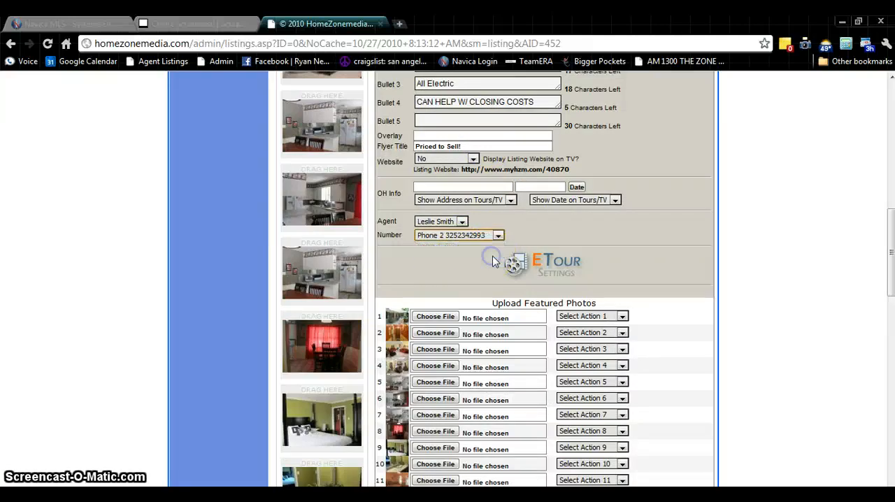
scroll(593, 207, up, 4)
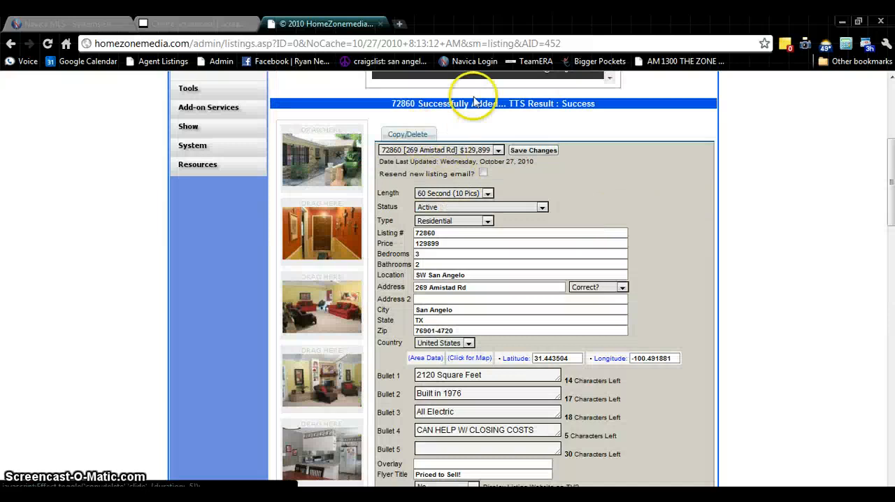
scroll(547, 129, up, 3)
scroll(548, 130, down, 10)
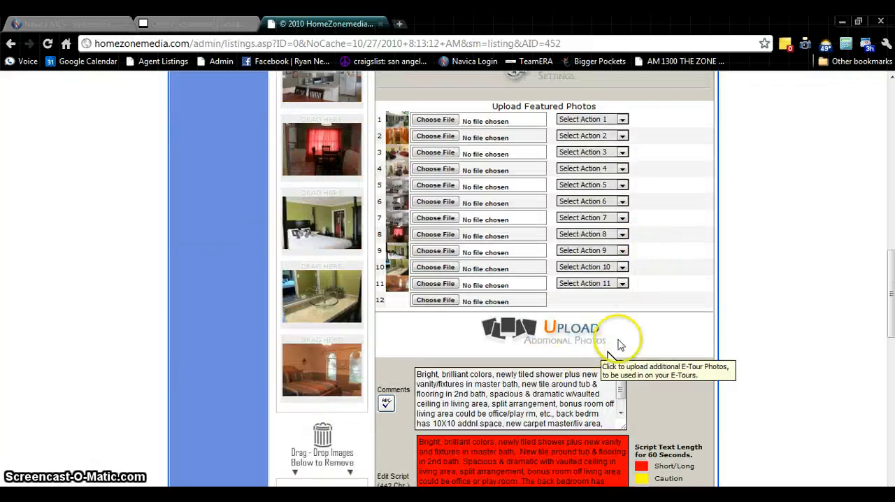
scroll(619, 340, down, 5)
click(545, 355)
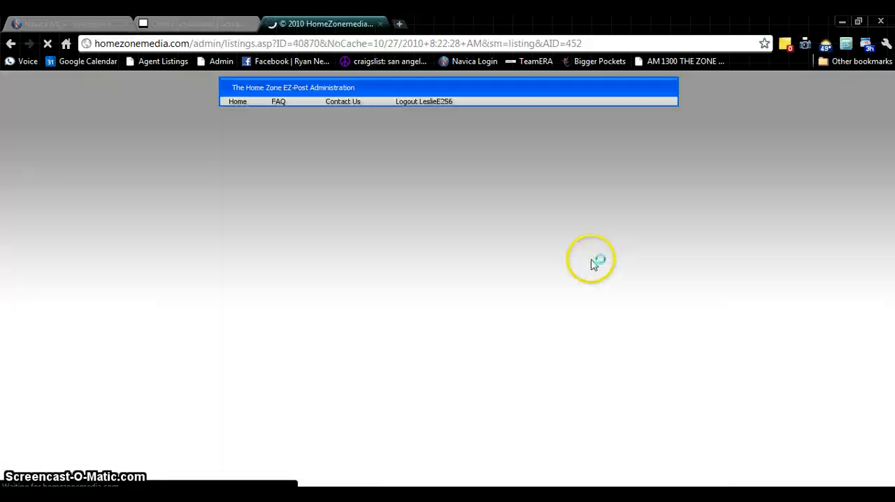
Play the listing's E-Tour to review its slideshow and narration, and minimize the tour window
scroll(685, 277, down, 3)
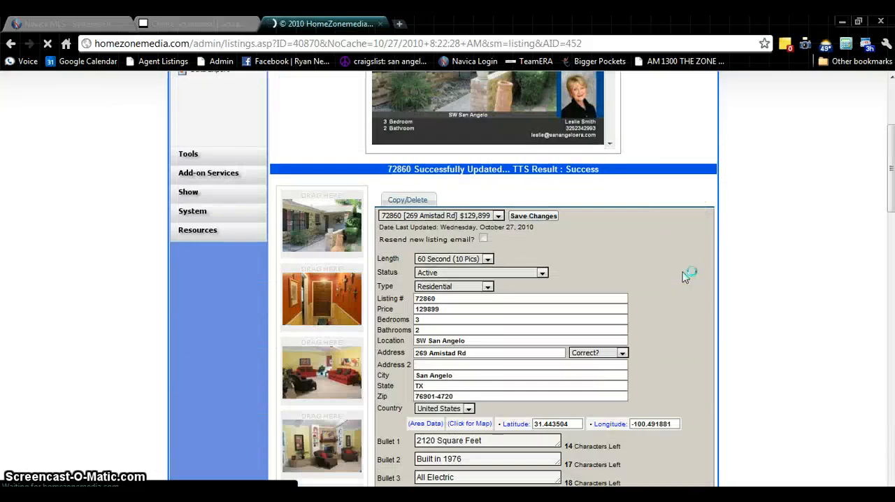
scroll(677, 272, up, 2)
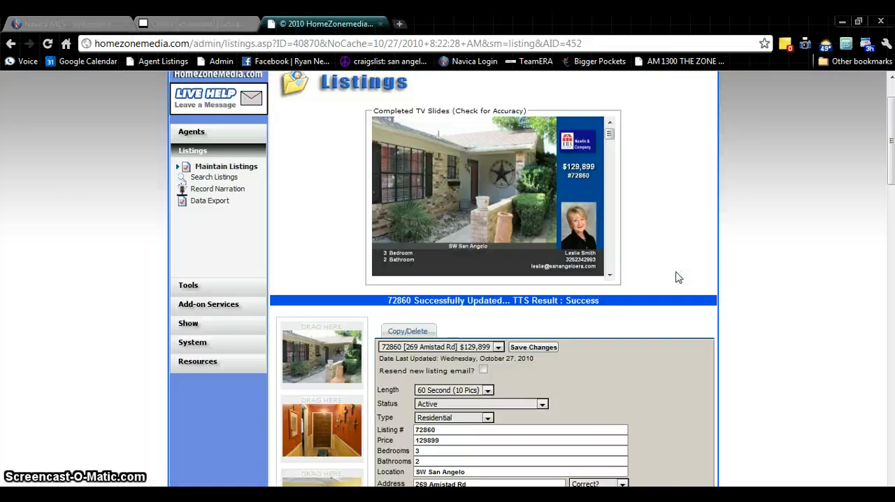
scroll(676, 278, down, 15)
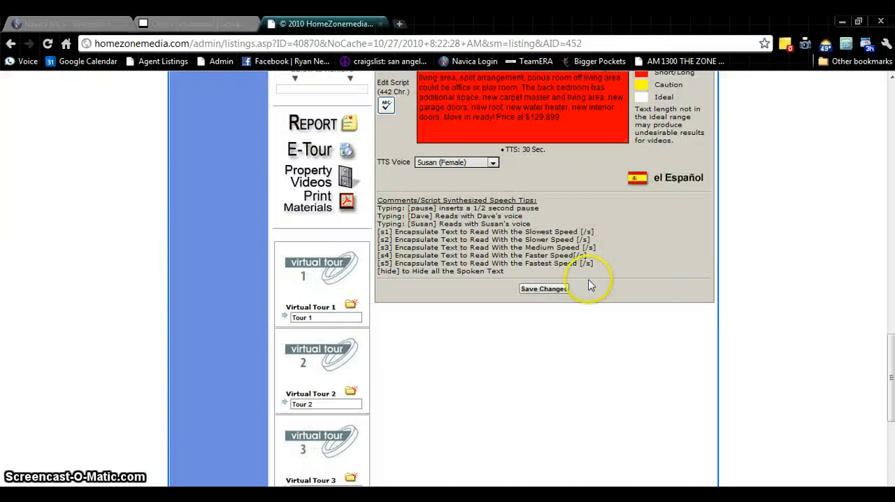
scroll(364, 248, up, 2)
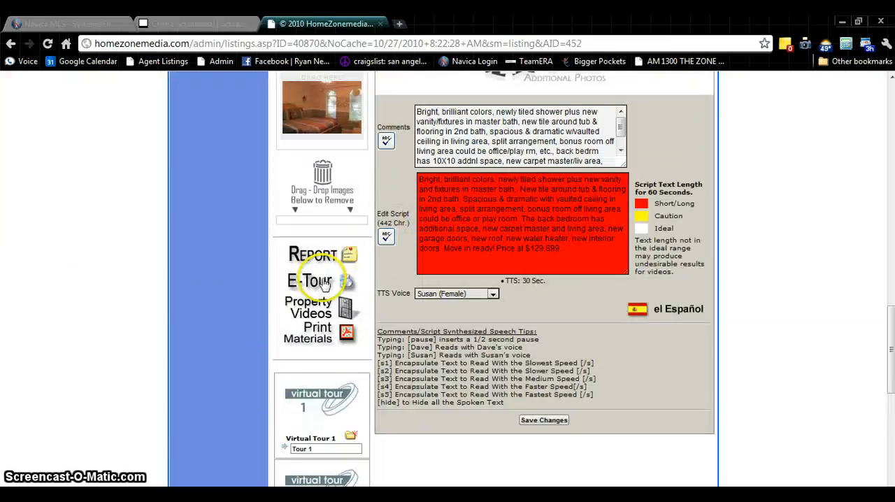
click(323, 283)
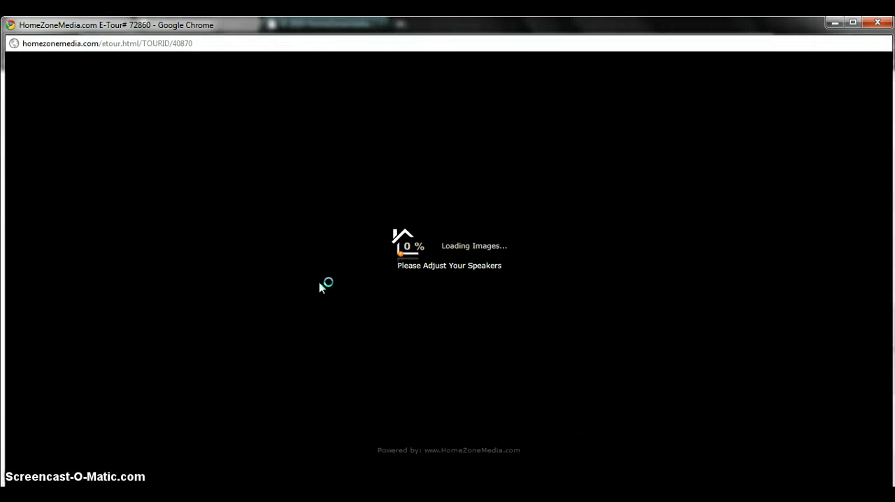
click(445, 283)
click(445, 283)
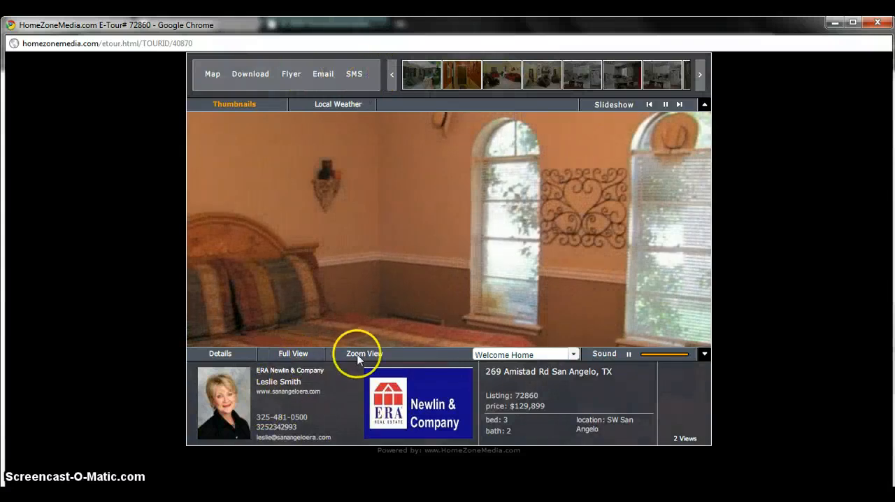
click(835, 23)
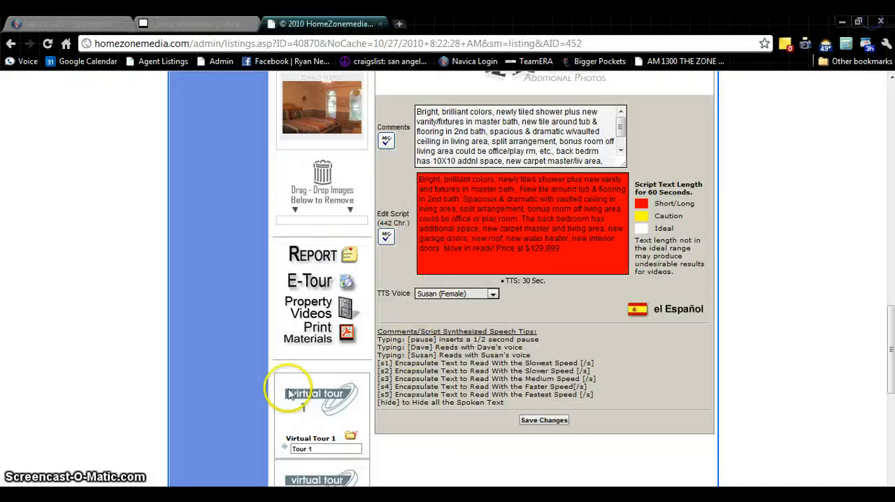
Open the Links/Feeds/Maps tool and display the listing links for listing 72860
scroll(239, 344, up, 15)
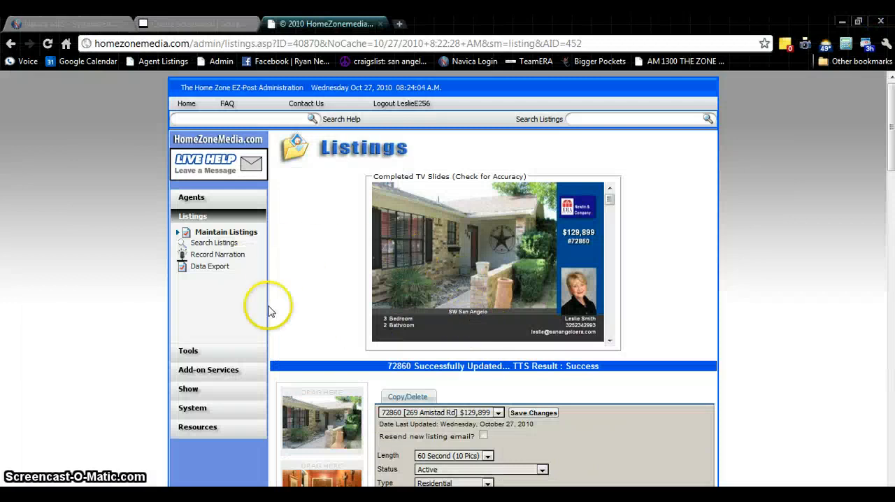
scroll(256, 318, down, 1)
click(181, 286)
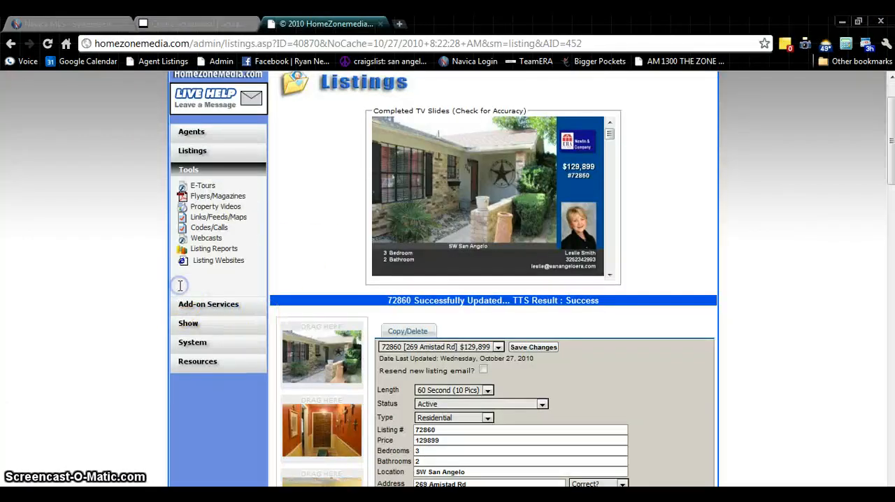
click(244, 221)
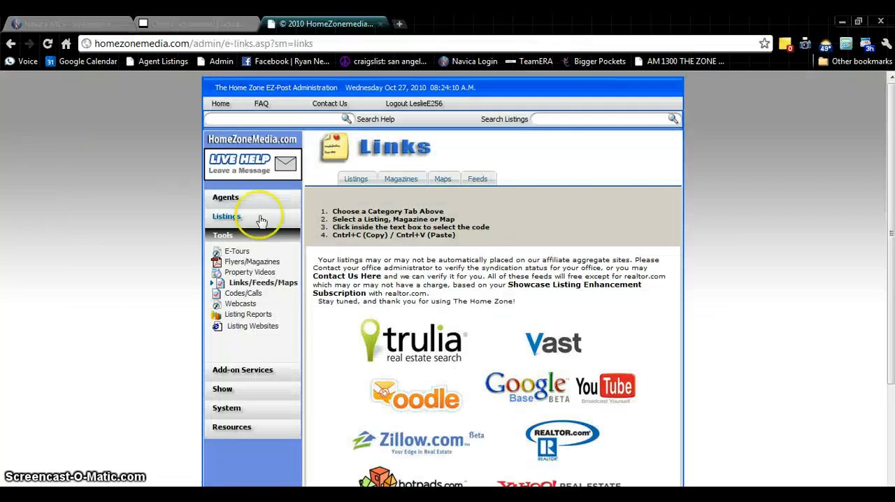
click(355, 183)
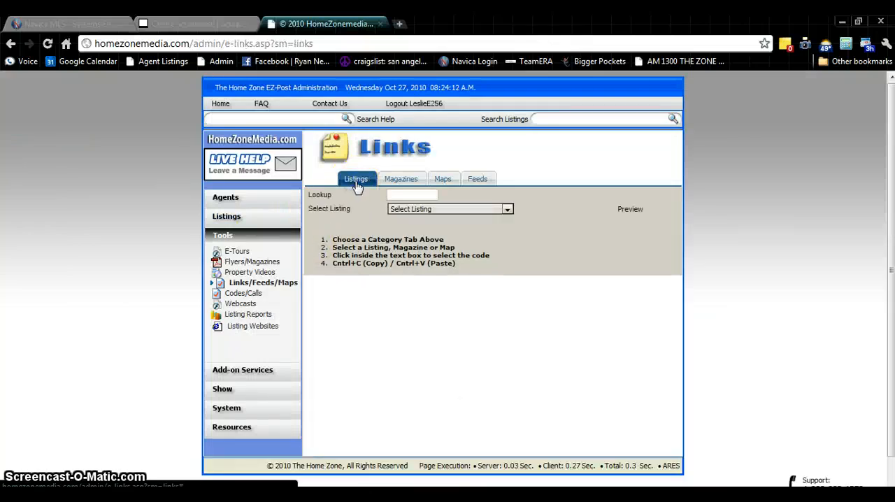
click(412, 210)
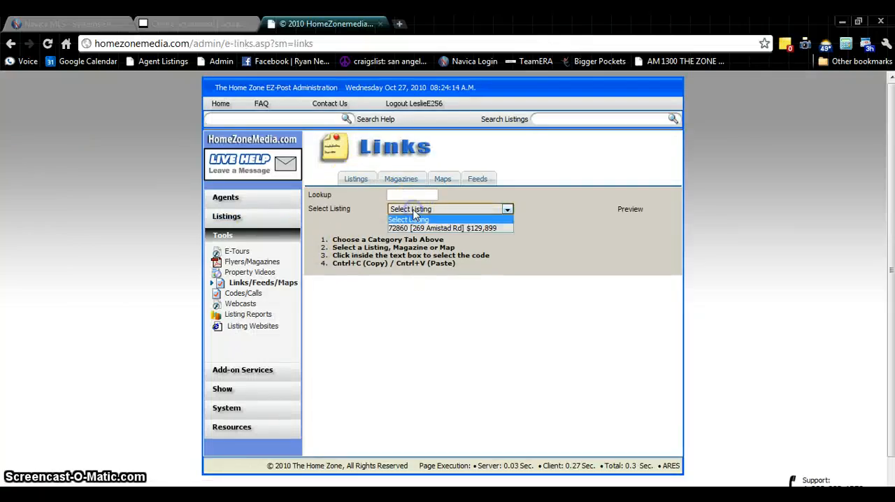
click(443, 228)
scroll(448, 259, down, 3)
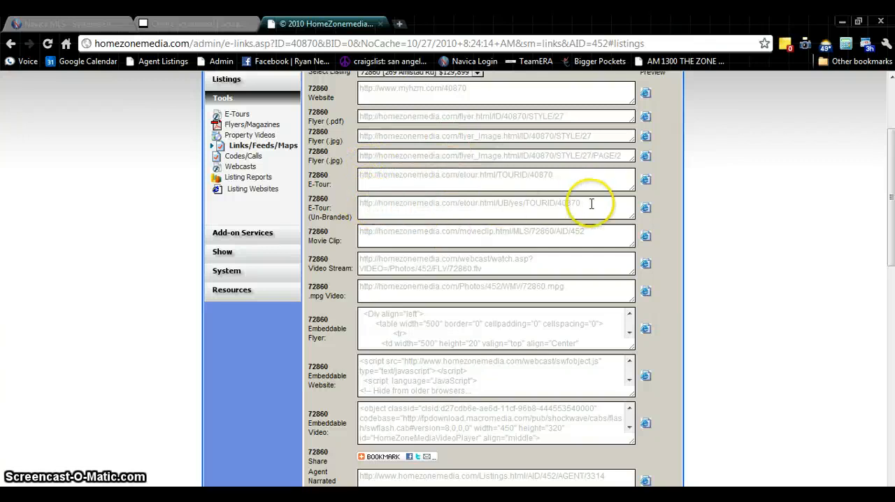
click(560, 202)
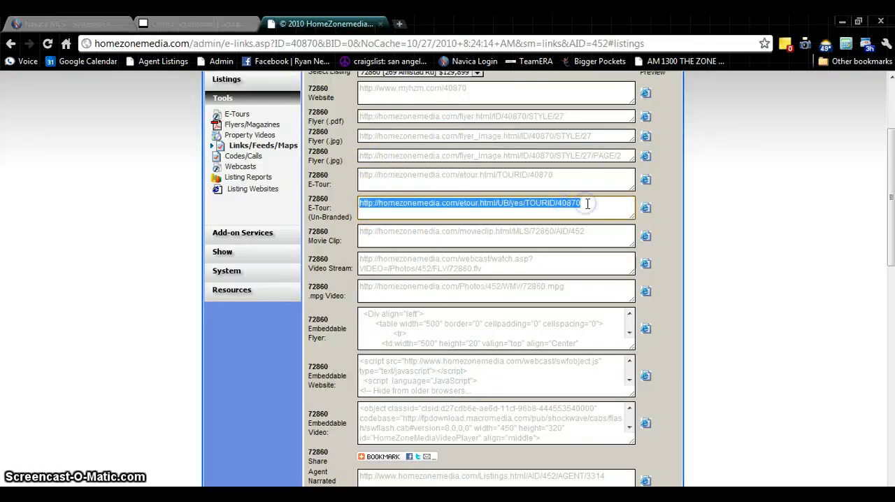
drag(587, 203, 402, 203)
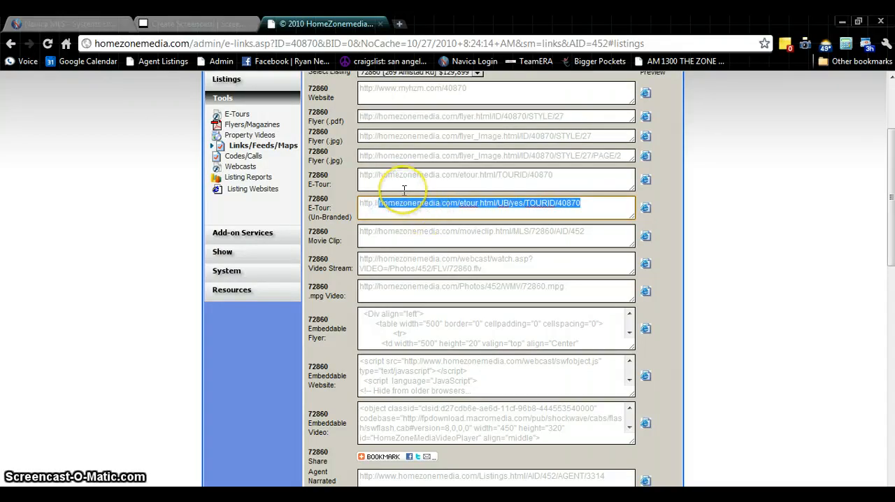
right_click(414, 209)
click(448, 263)
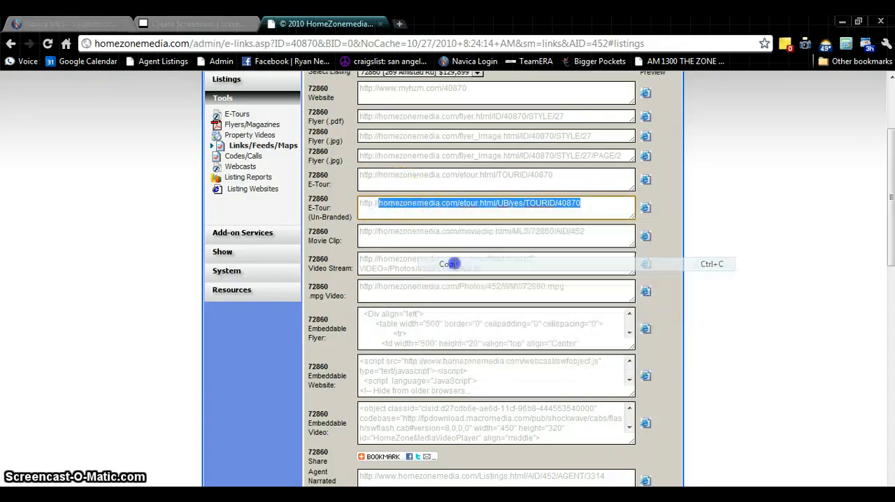
Switch to Navica MLS, open the Add/Edit Virtual Tour/Video page for listing 73200 through Maintenance, and select its existing tour link
click(74, 24)
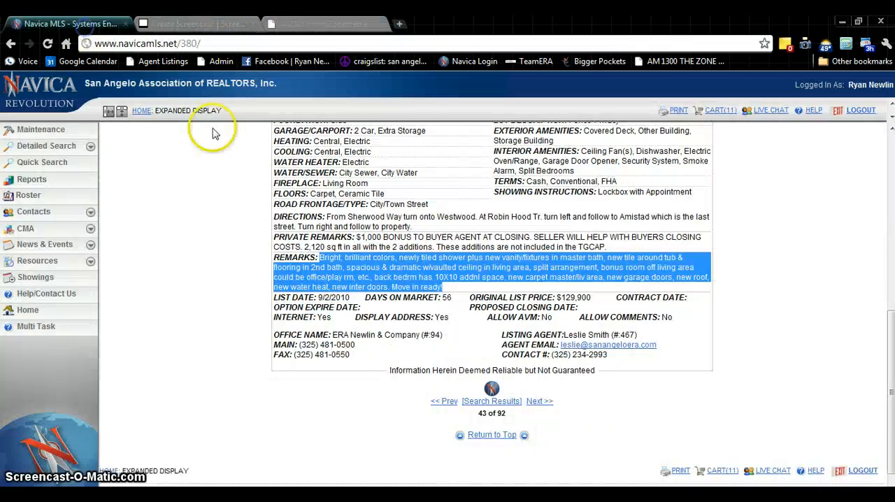
click(60, 130)
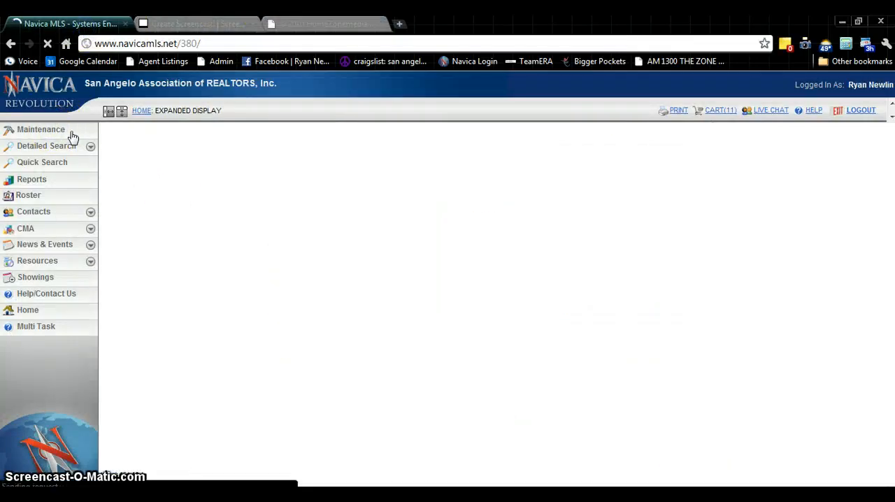
scroll(553, 272, down, 4)
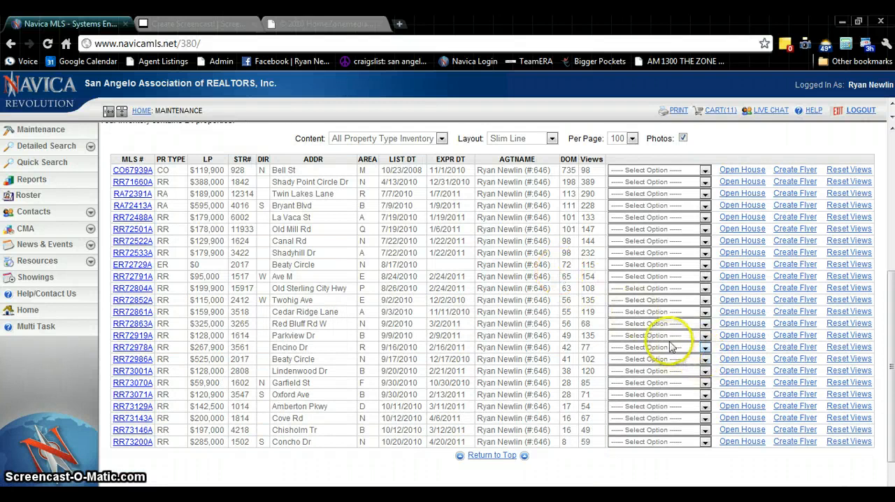
click(656, 442)
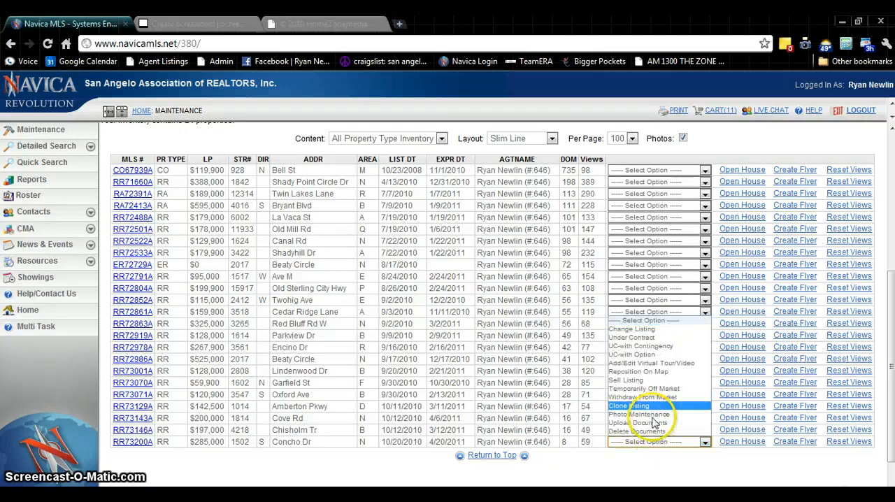
click(657, 364)
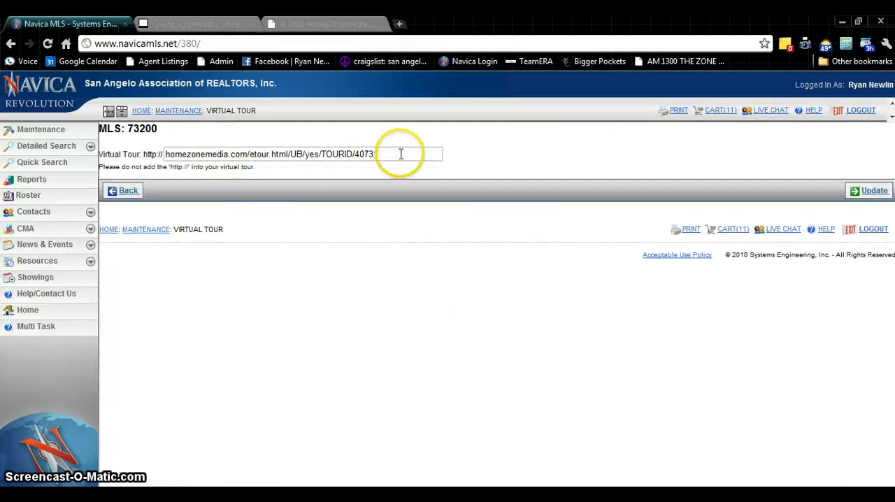
drag(399, 153, 147, 152)
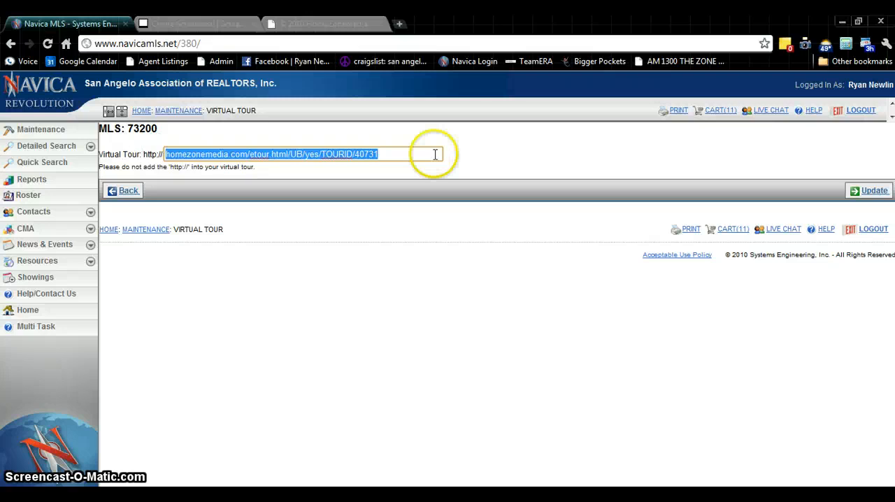
Return to the HomeZoneMedia links page and copy the Website link of listing 72860
click(307, 23)
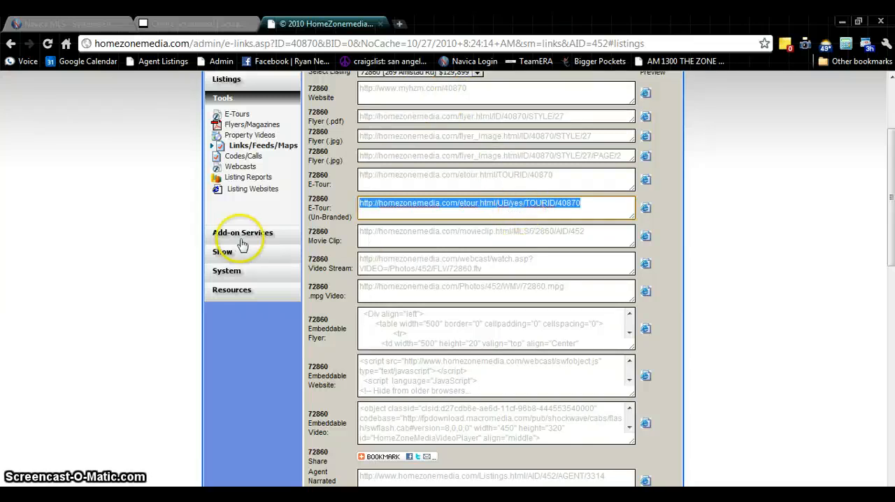
scroll(433, 234, up, 3)
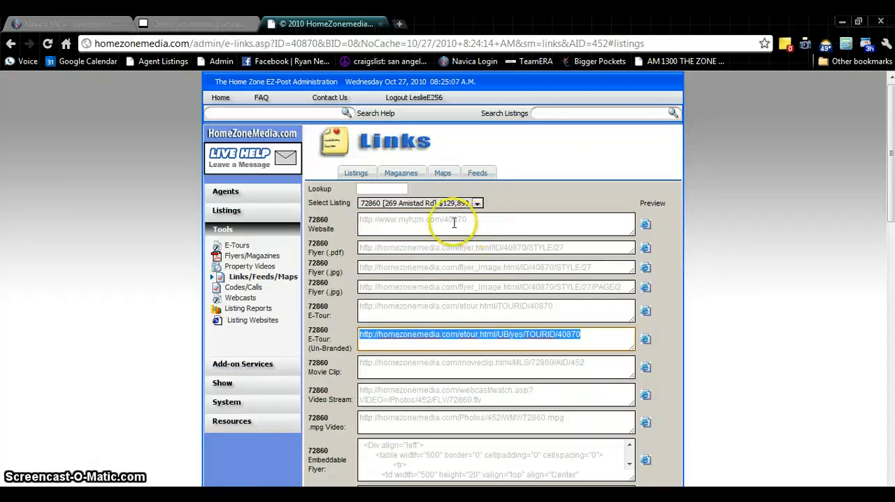
drag(467, 221, 358, 221)
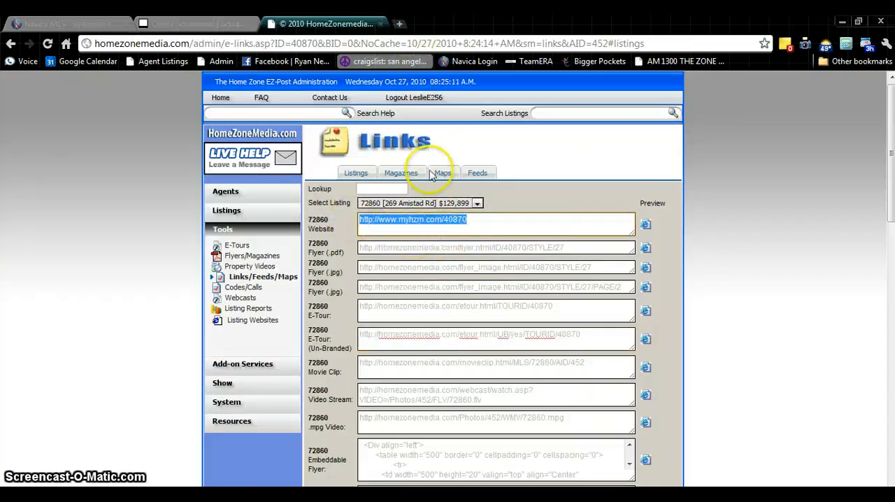
right_click(417, 223)
click(458, 279)
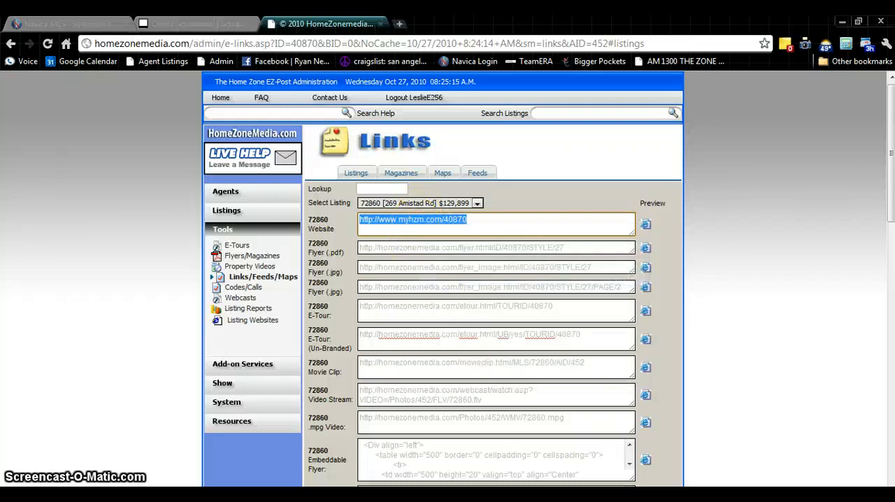
Open the copied website link in a new browser tab, view the property page's photo slideshow, and close the tab
click(399, 25)
right_click(422, 40)
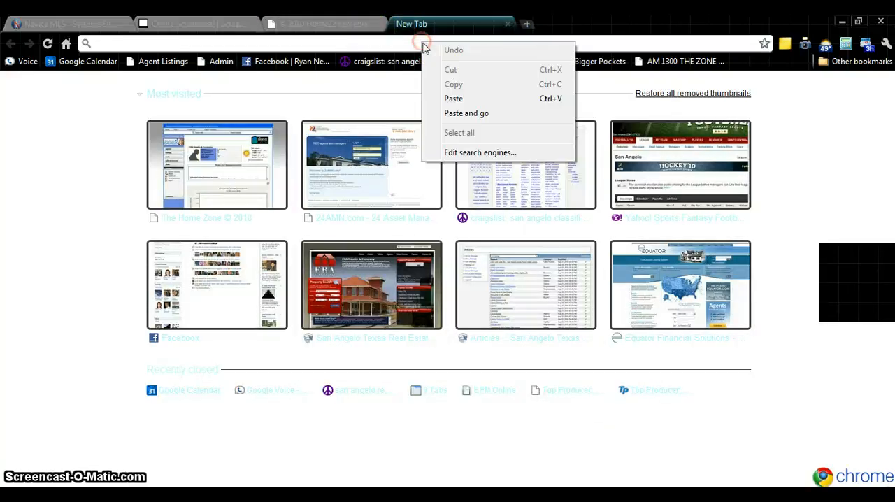
click(454, 94)
key(Return)
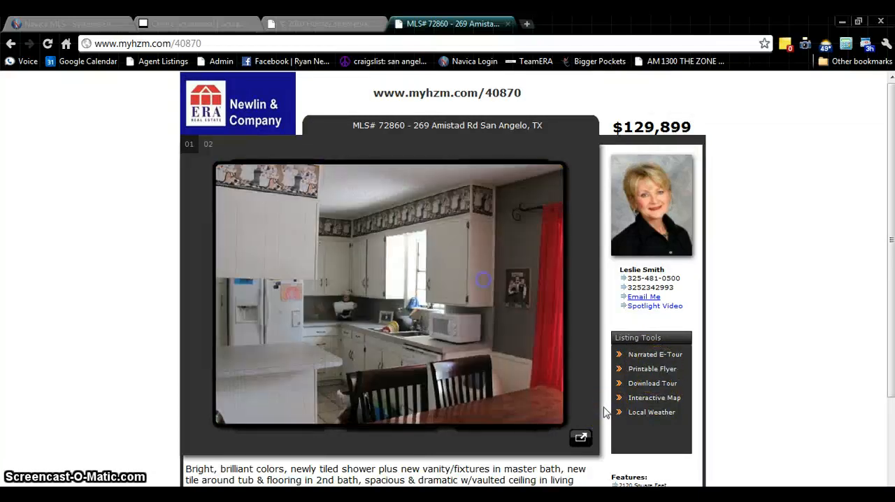
click(483, 279)
click(483, 280)
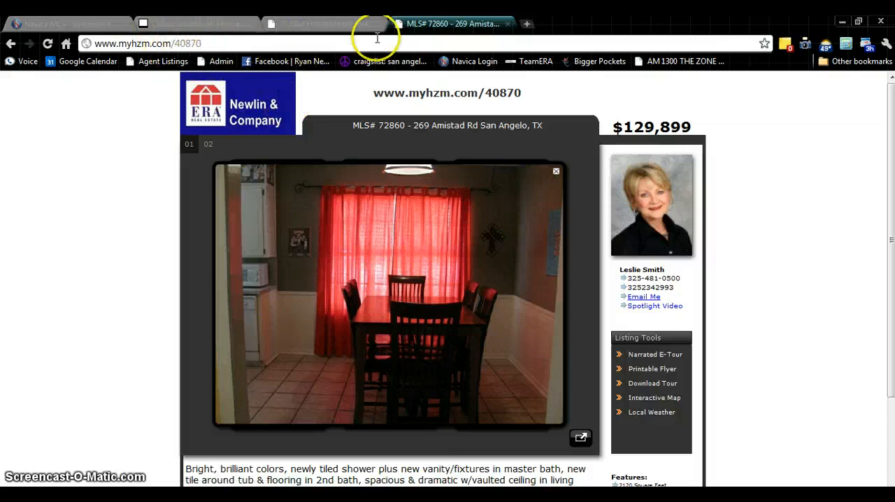
click(509, 25)
Display the Bookmark & Share options for listing 72860
scroll(483, 259, down, 4)
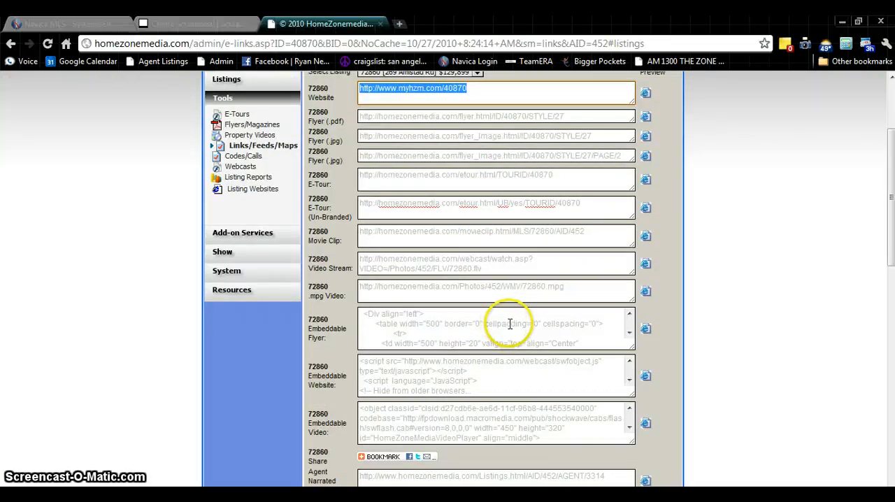
mouse_move(381, 458)
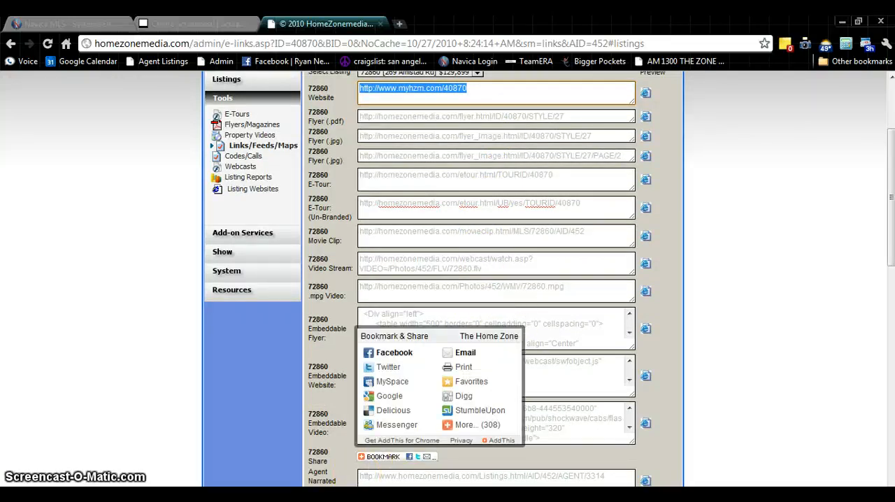